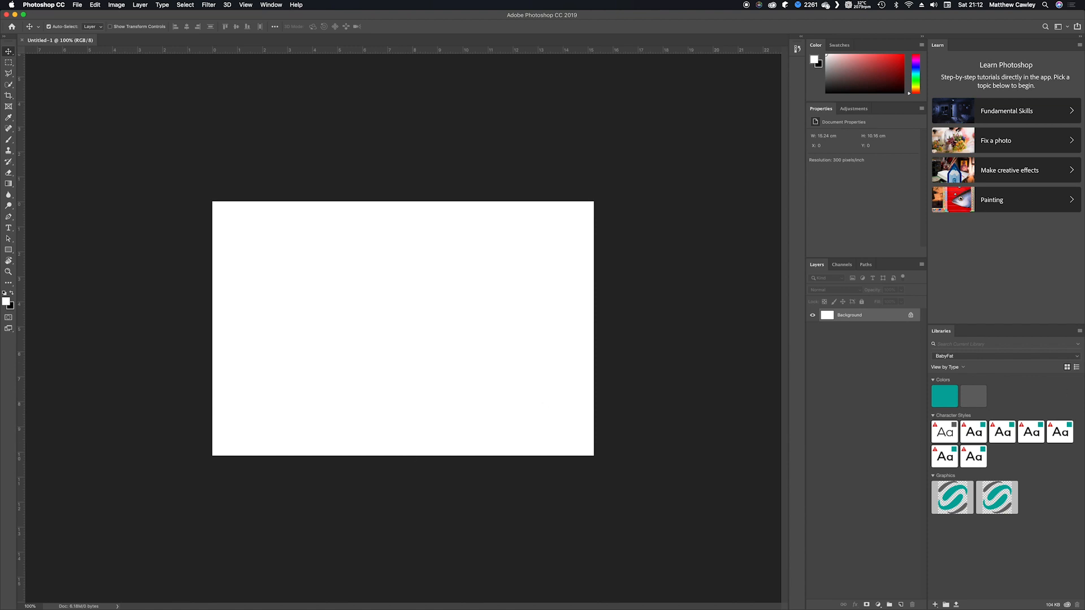
Place the NOVEL-CAR-PARK photo across the canvas and draw a rectangle about 339 × 128 px over the left concrete pillar.
drag(990, 258, 371, 303)
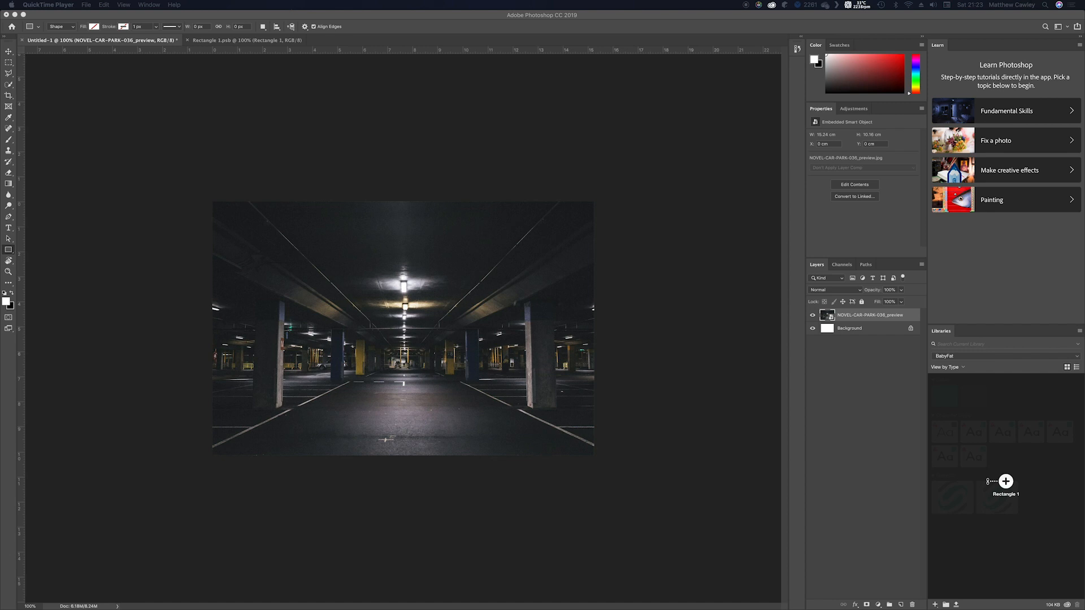
click(13, 251)
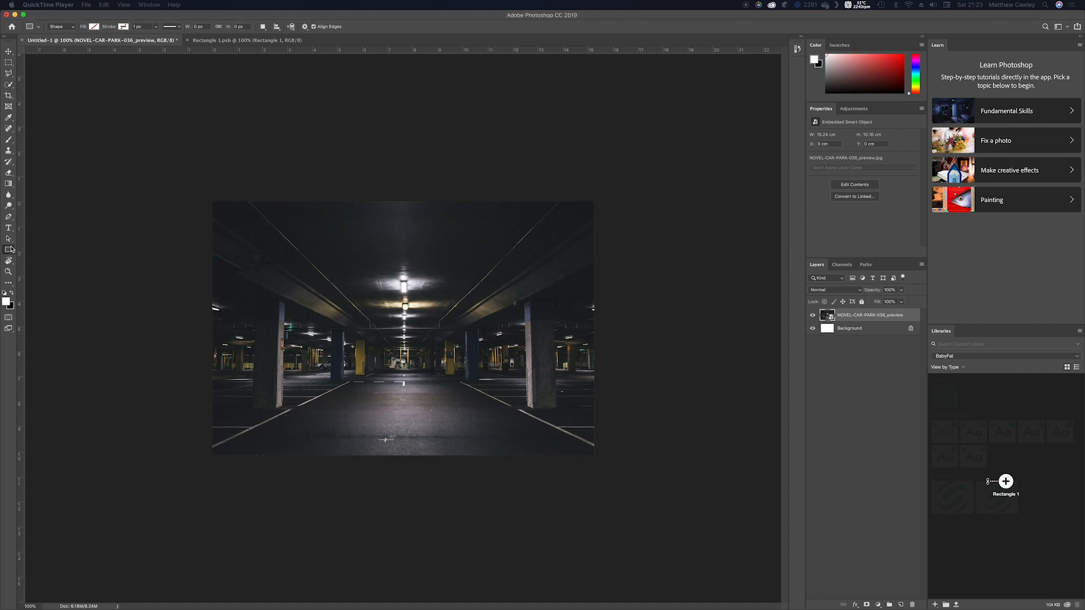
drag(223, 348, 295, 375)
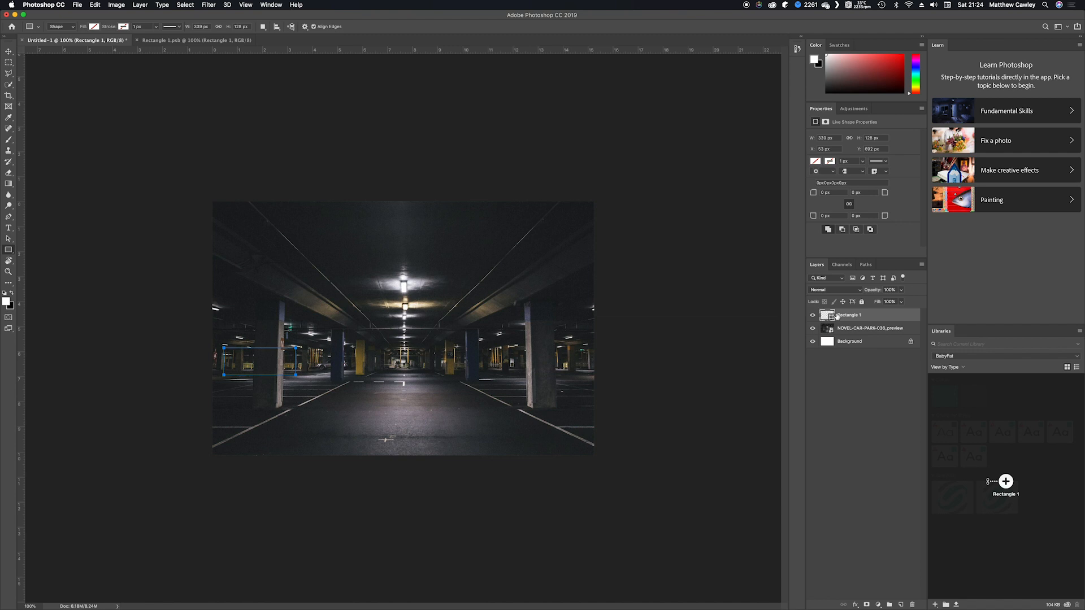
Convert the rectangle layer to a smart object and open its contents for editing.
right_click(858, 320)
click(875, 354)
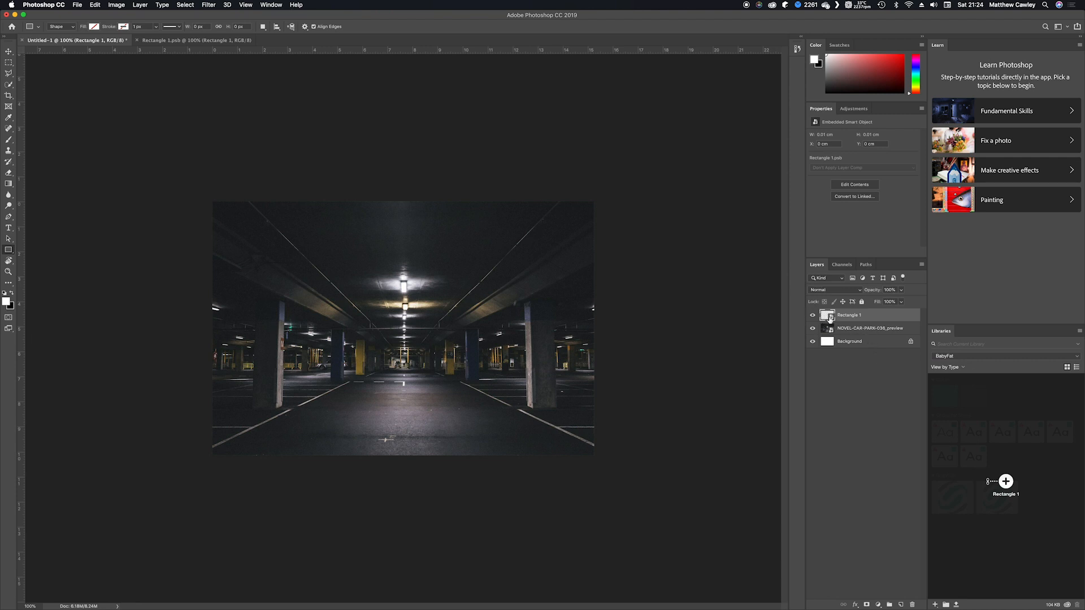
double_click(826, 315)
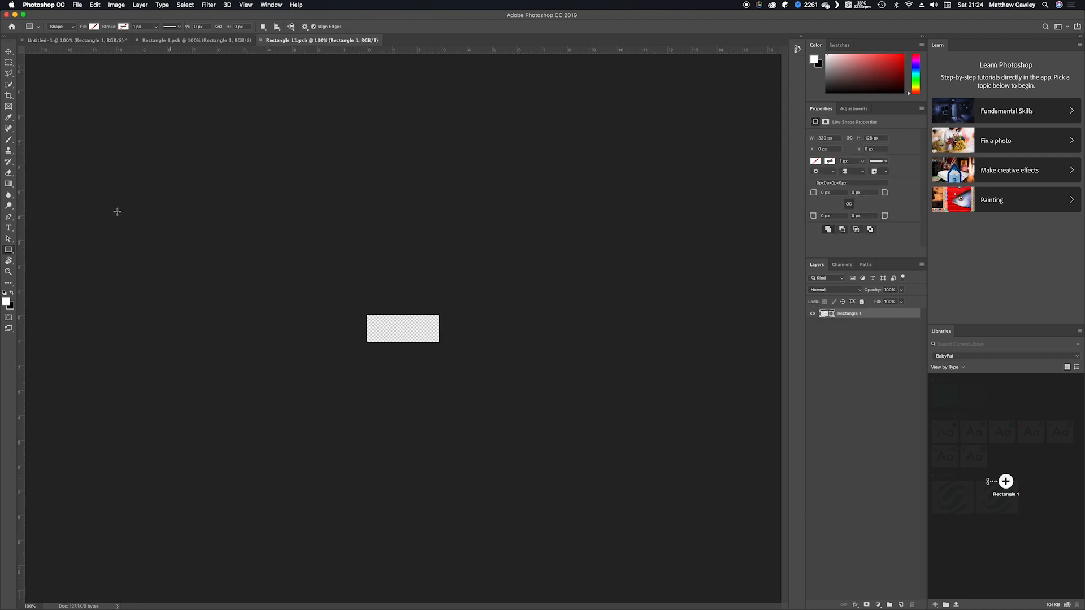
Rasterize the rectangle layer and fill it with a linear blue-yellow-blue gradient in horizontal bands.
click(12, 185)
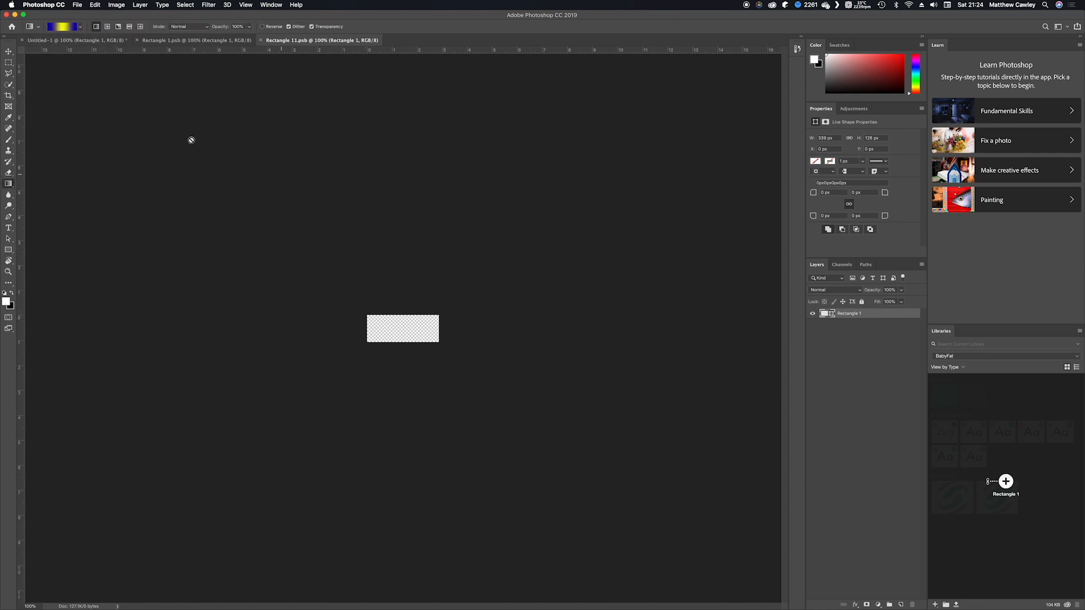
click(423, 322)
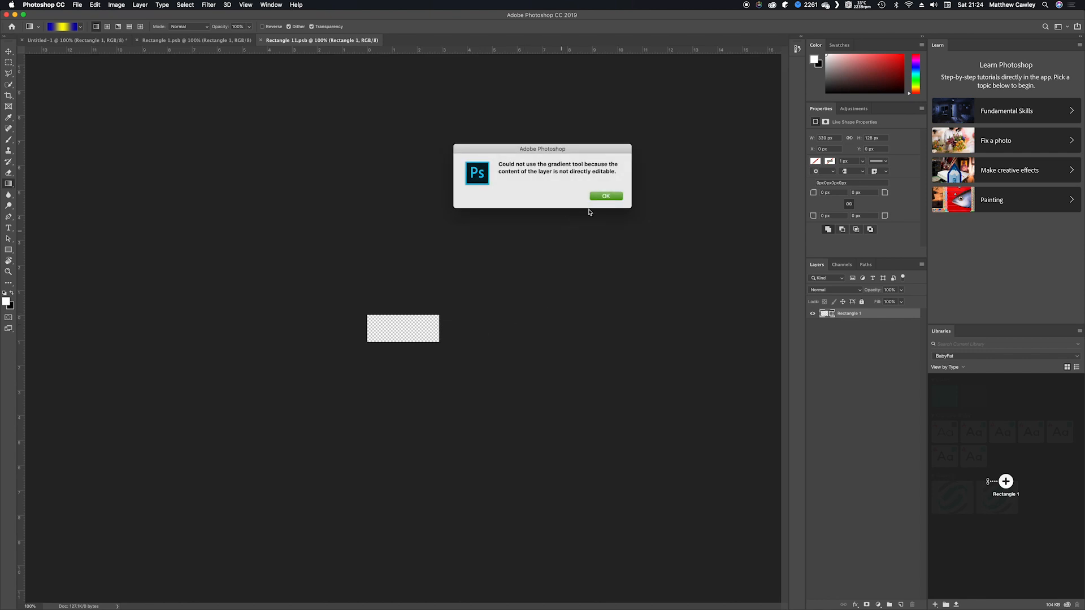
click(605, 197)
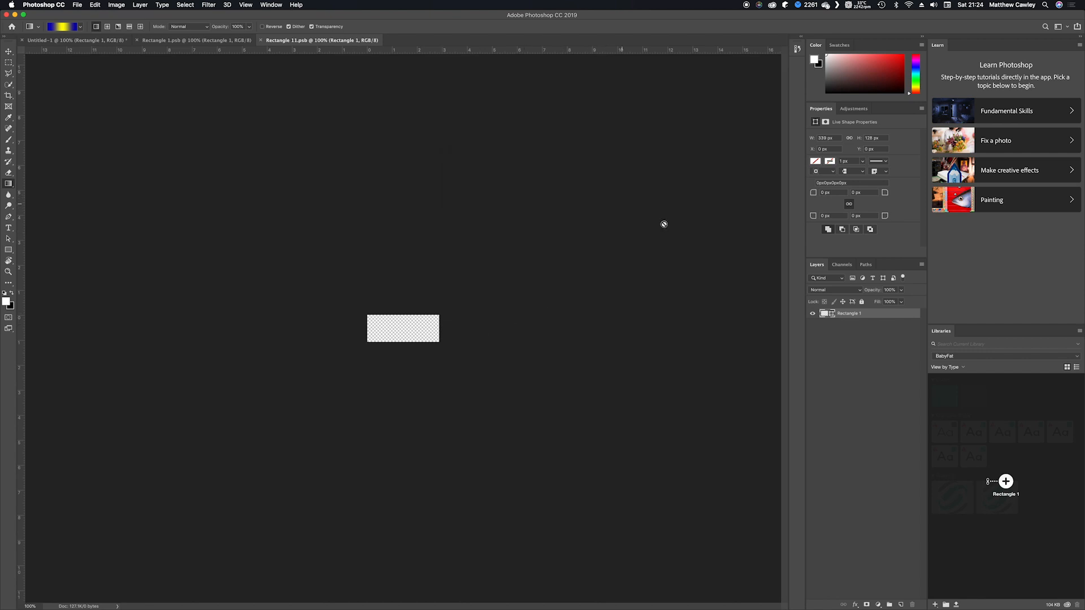
right_click(850, 314)
click(854, 369)
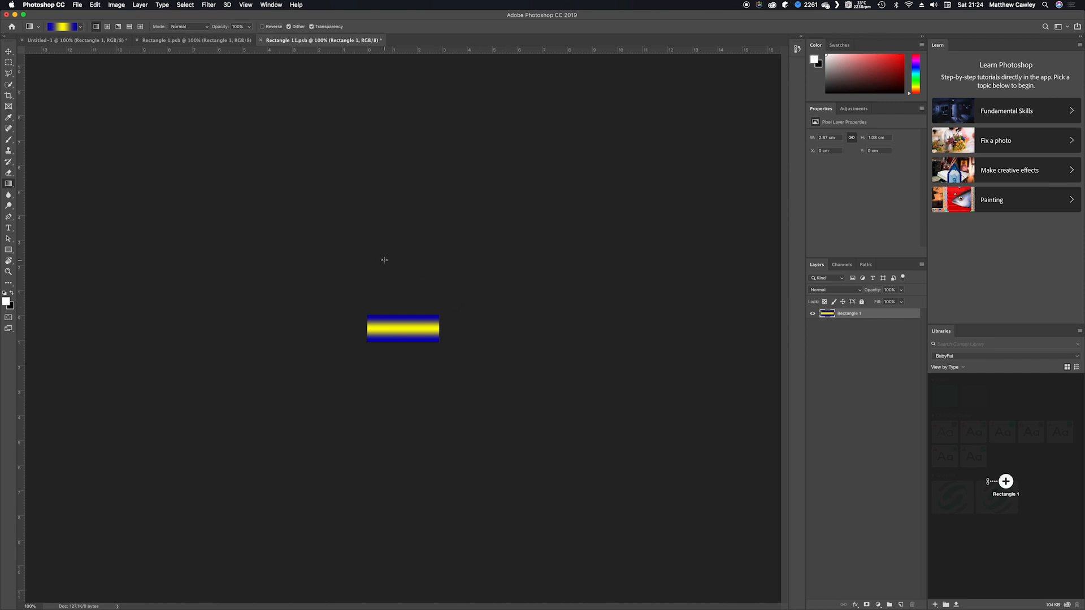
Save the edited smart object contents and return to the Untitled-1 document.
key(super+s)
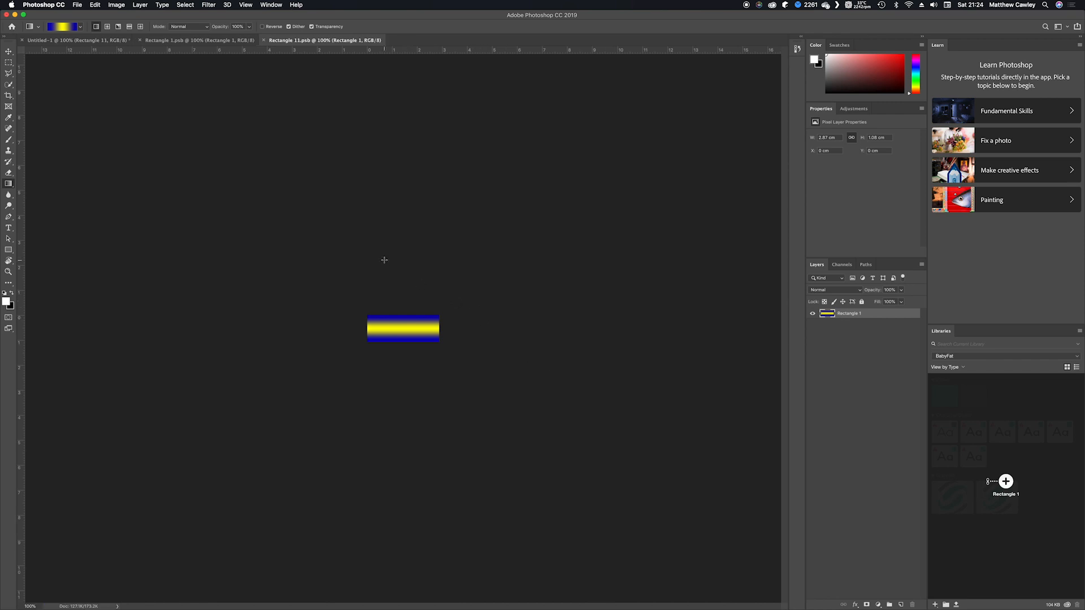
click(159, 42)
click(130, 44)
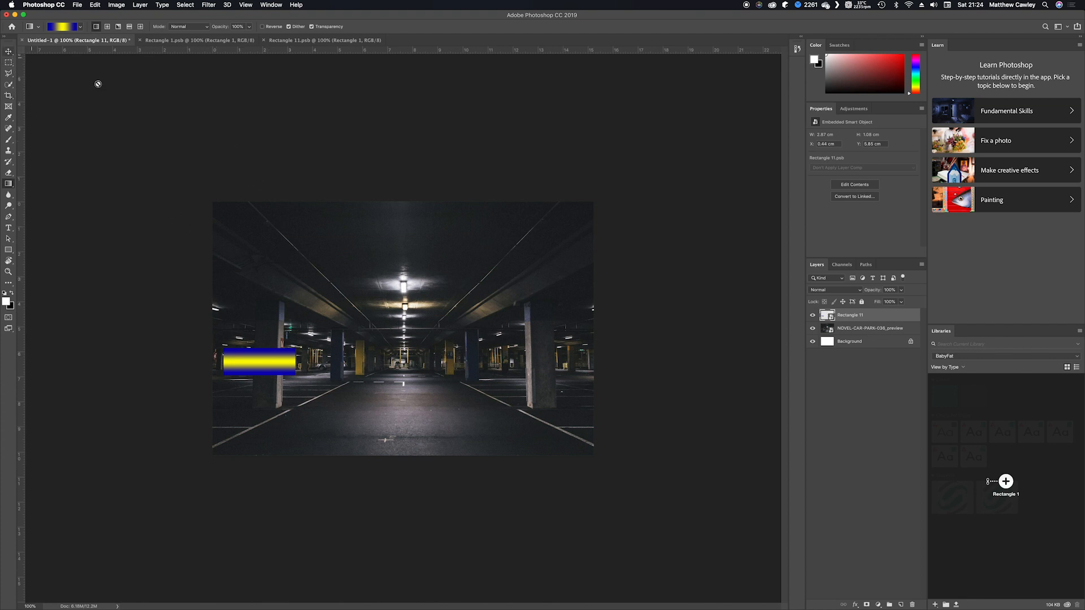
Duplicate the gradient rectangle layer, placing the copy beneath the car park photo, and rename the copy "Copy Rainbow".
drag(842, 319, 900, 605)
drag(847, 316, 841, 349)
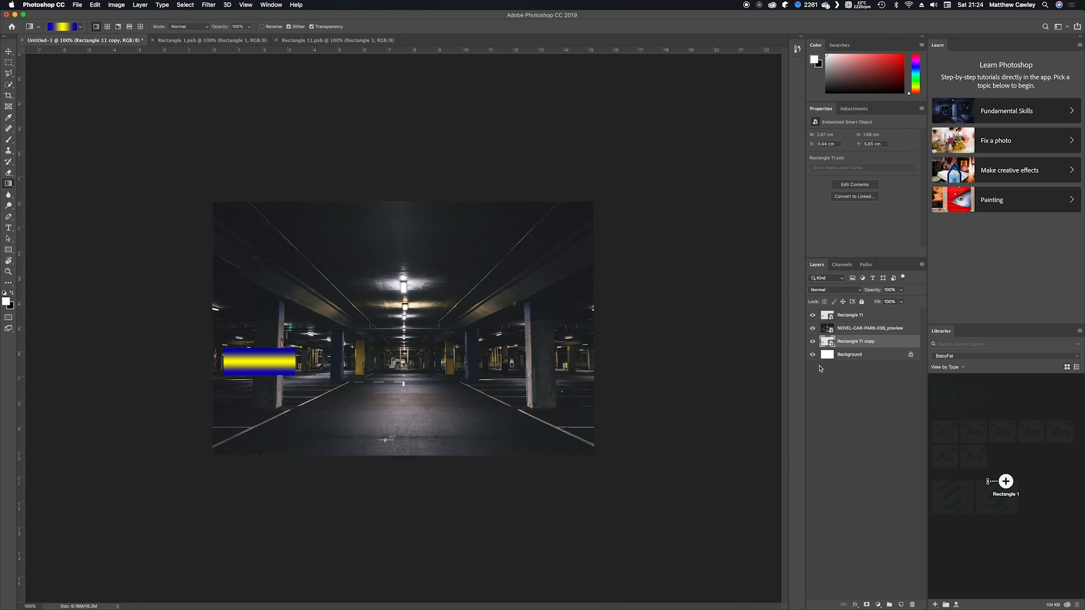
double_click(848, 342)
text(Copy Rainbow)
key(Return)
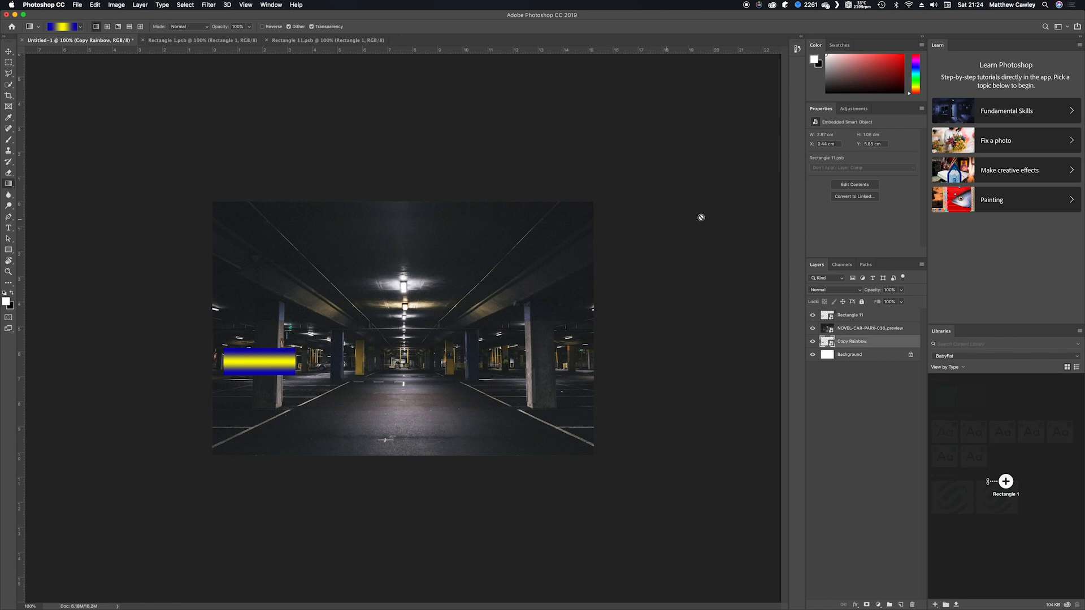
Warp the Rectangle 11 gradient into a ribbon, stretching its left end past the photo's edge and bending its right end downward.
click(844, 315)
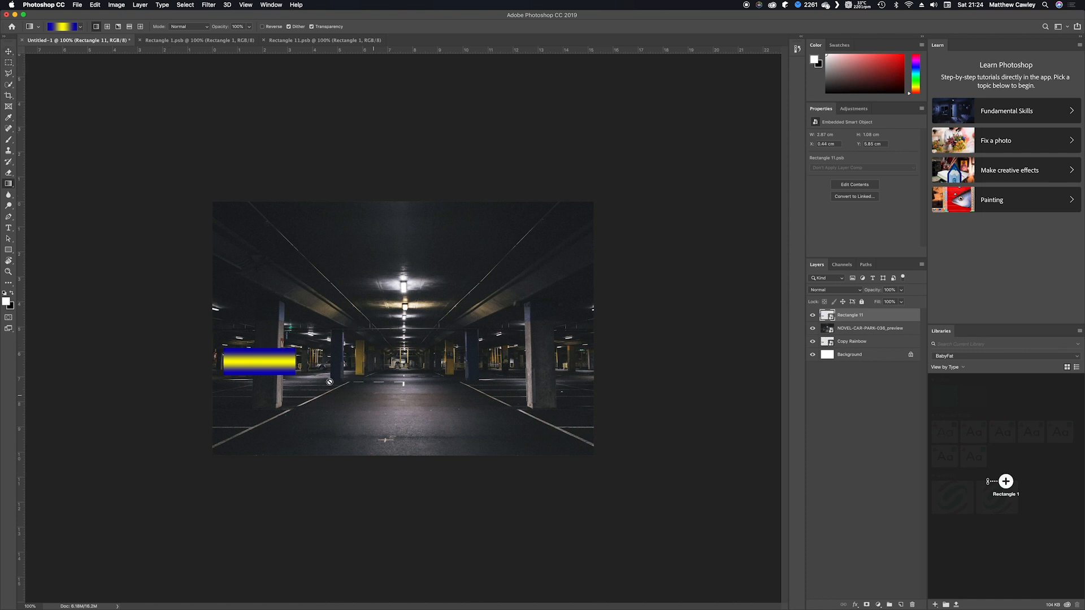
key(super+t)
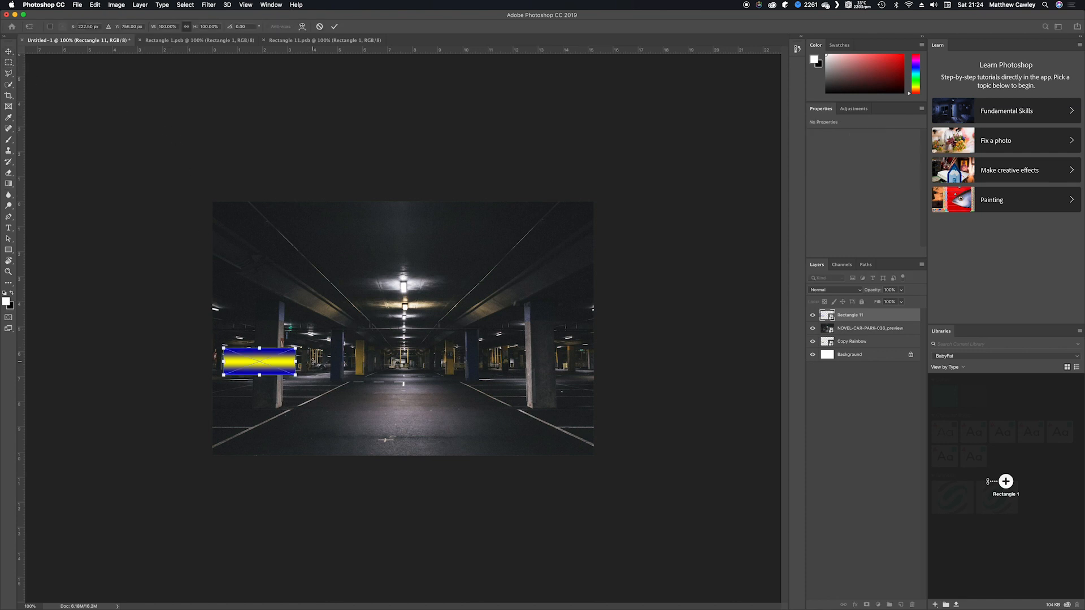
right_click(280, 362)
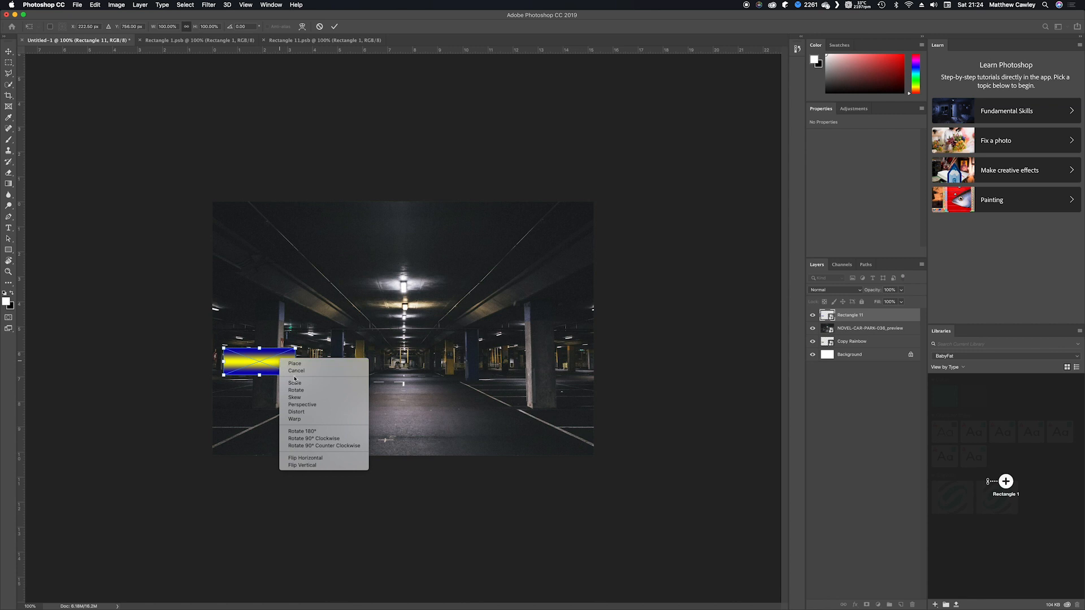
click(312, 413)
drag(224, 348, 208, 383)
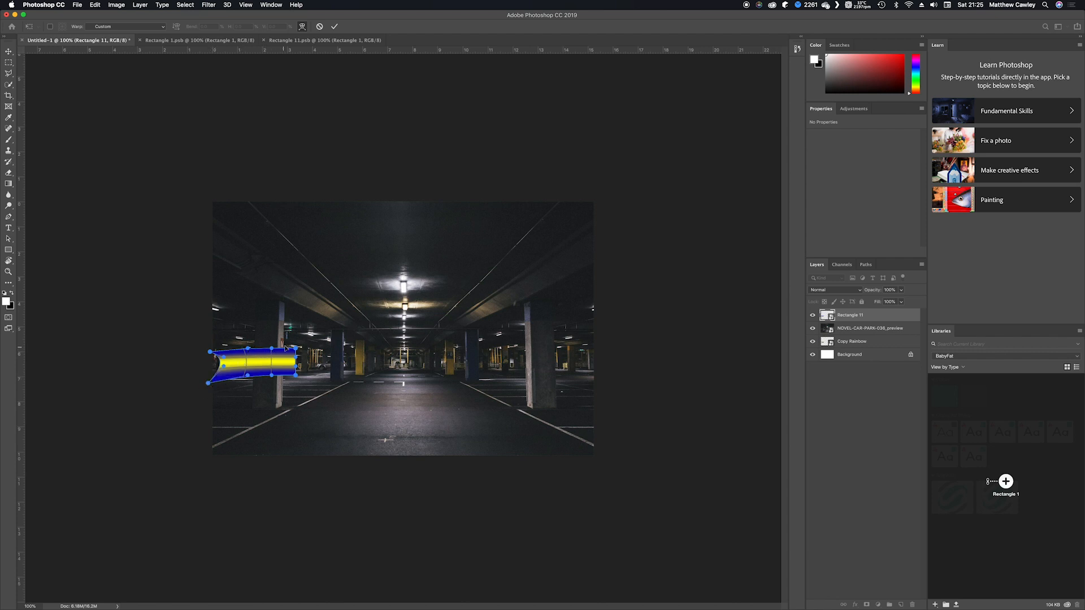
mouse_move(296, 348)
mouse_down()
mouse_move(299, 385)
mouse_move(304, 359)
mouse_move(299, 368)
mouse_up()
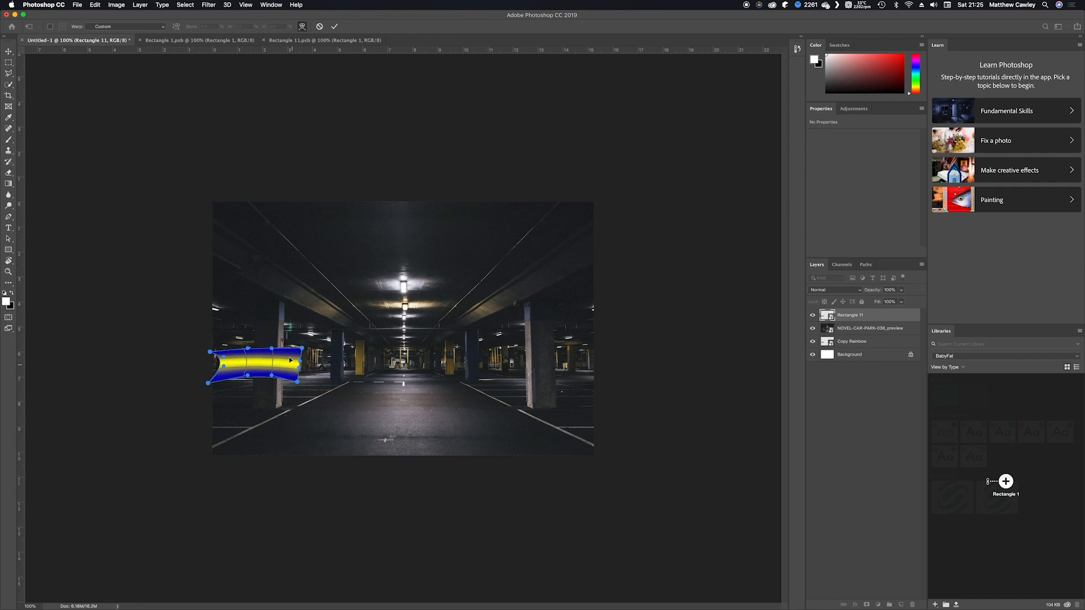
drag(271, 348, 284, 372)
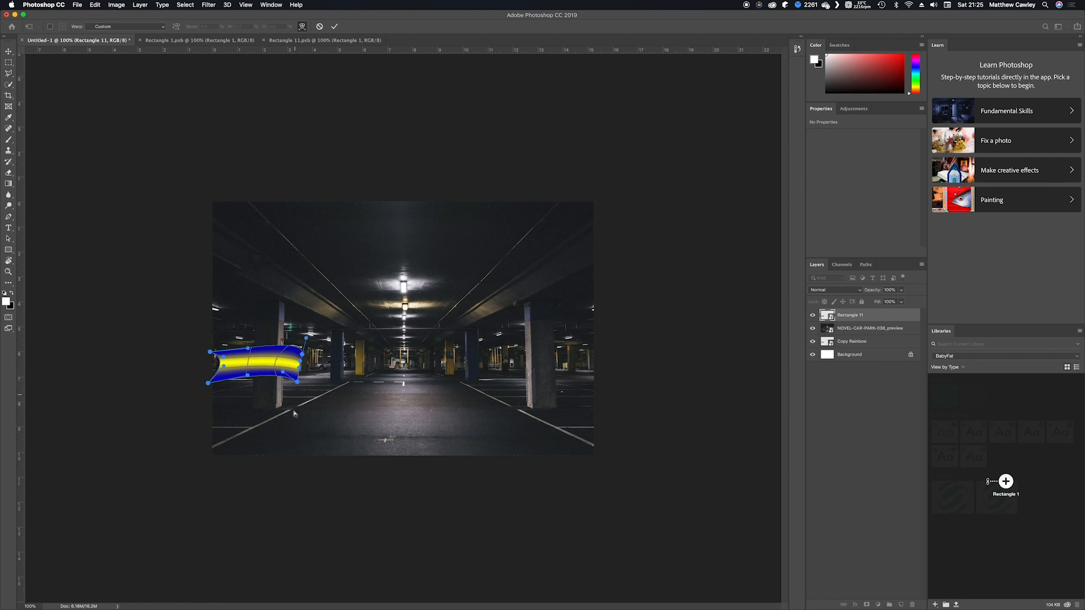
mouse_move(280, 376)
mouse_down()
mouse_move(207, 369)
mouse_move(280, 354)
mouse_up()
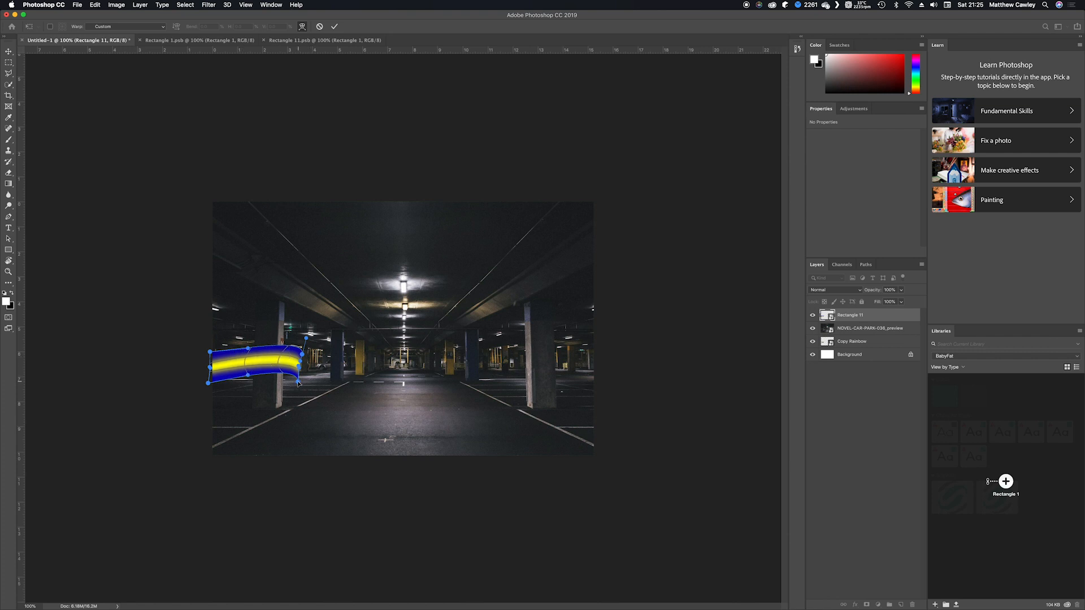
key(super+plus)
key(super+plus)
scroll(367, 551, left, 5)
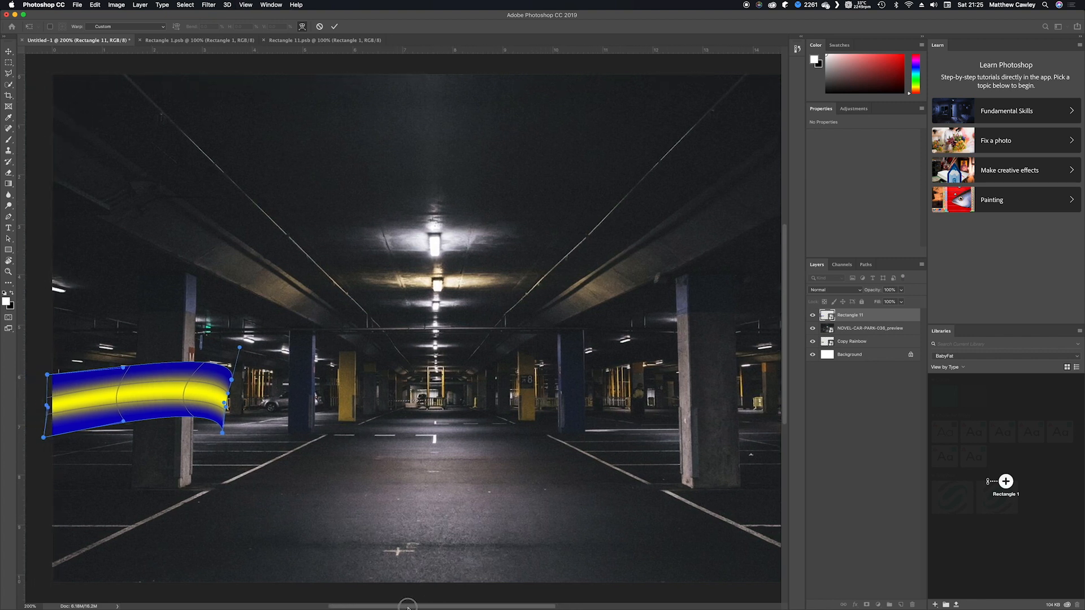
key(super+plus)
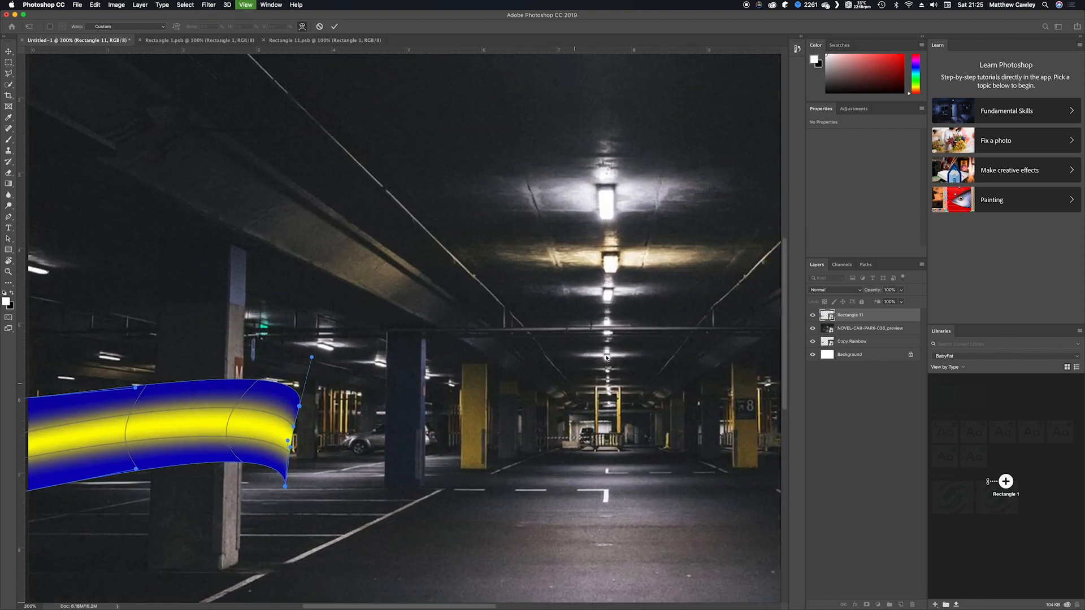
key(super+plus)
key(Return)
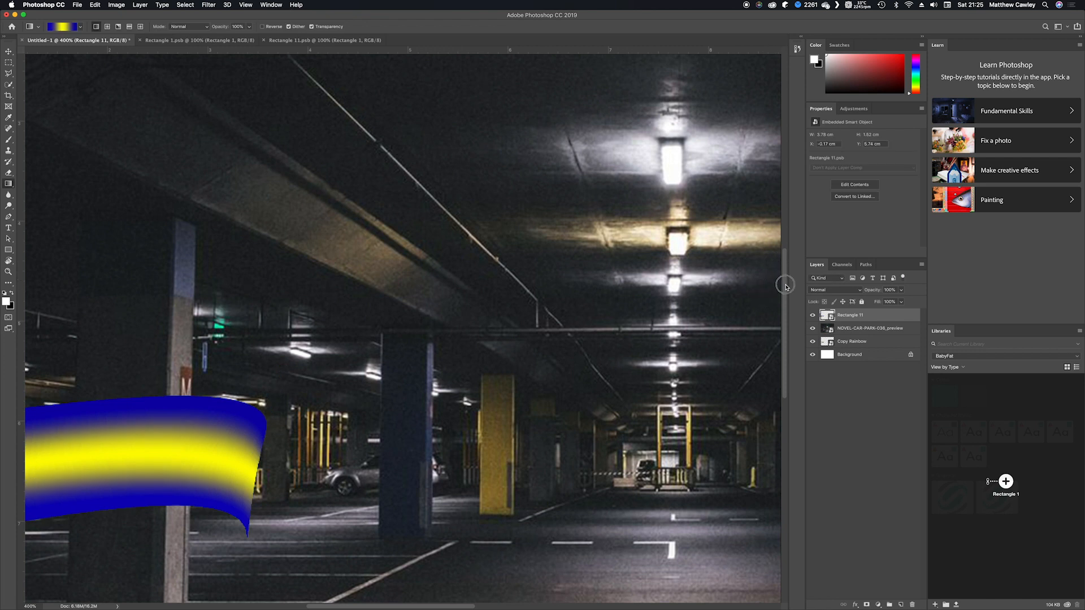
Warp the Rectangle 11 ribbon again, pulling its right end inward to a near-vertical edge with a smoother downward curve.
scroll(765, 288, down, 3)
click(218, 366)
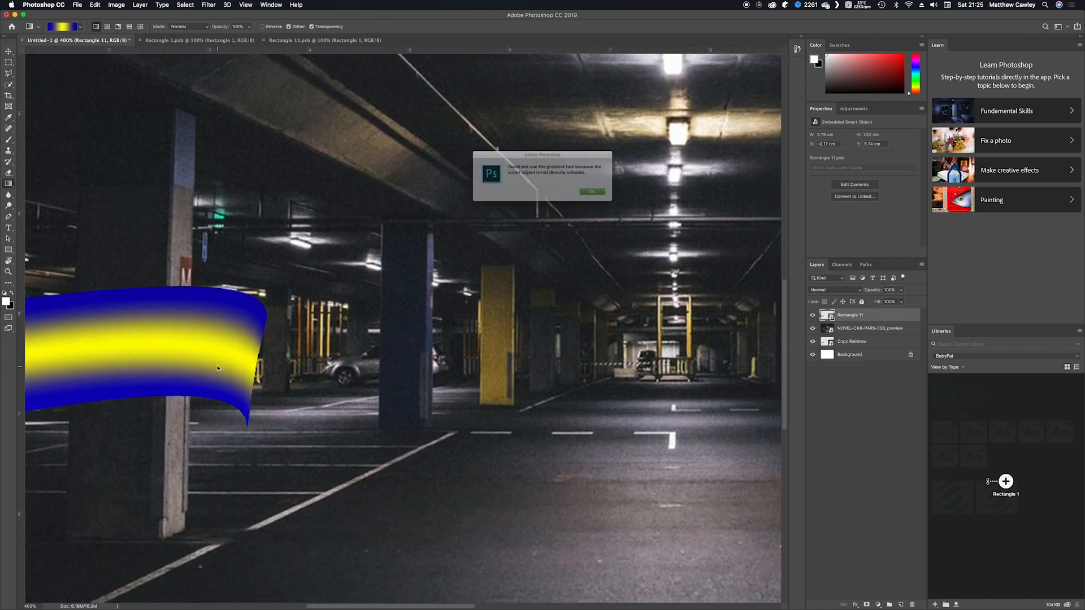
key(Return)
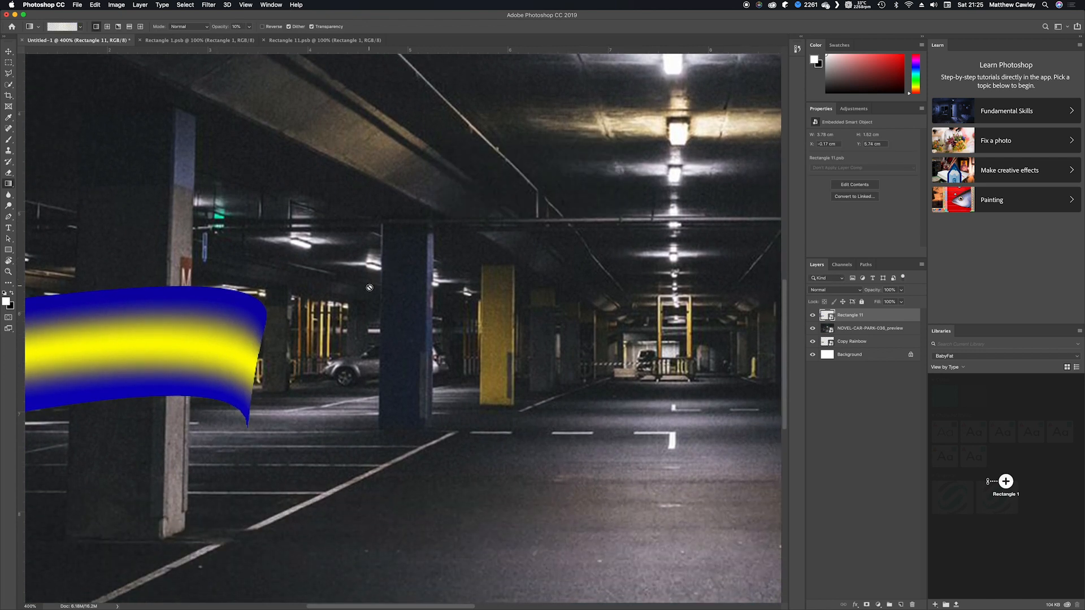
key(super+t)
right_click(240, 365)
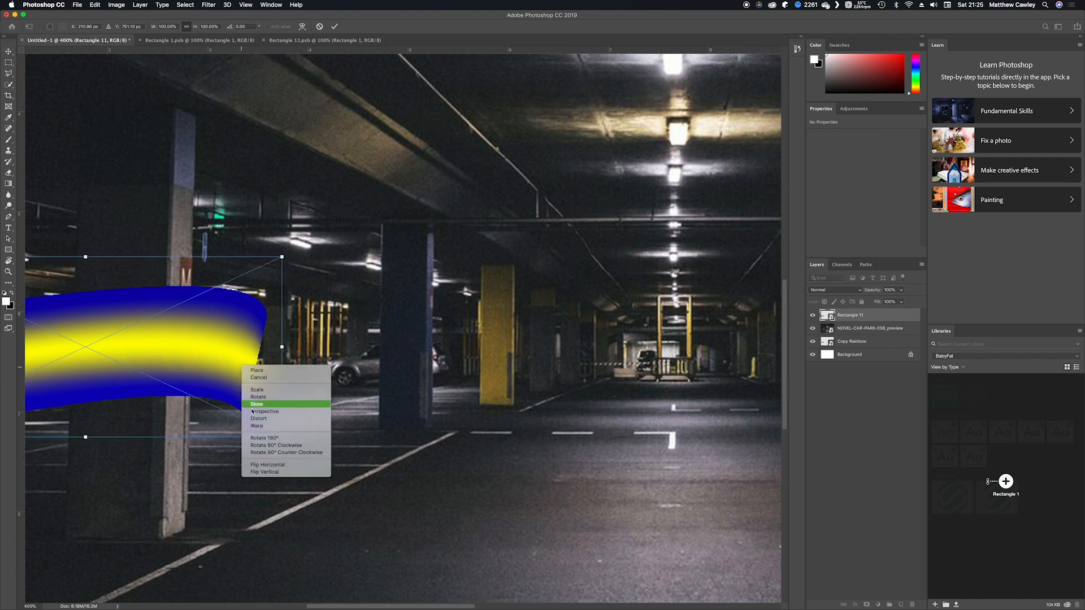
click(257, 426)
drag(261, 323, 251, 355)
drag(283, 256, 241, 263)
mouse_move(251, 369)
mouse_down()
mouse_move(224, 362)
mouse_move(235, 369)
mouse_up()
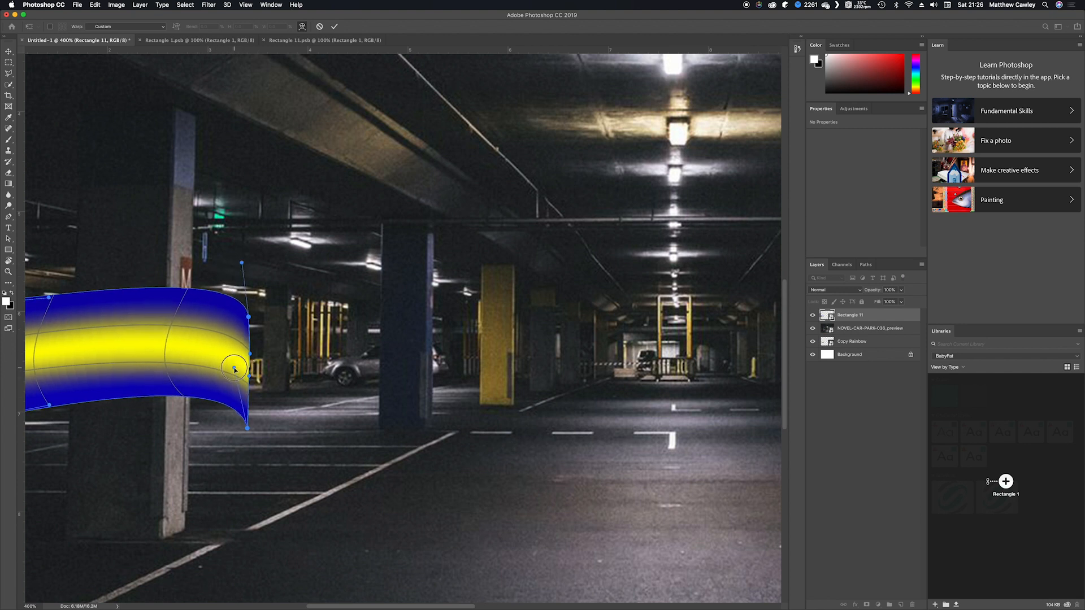
drag(241, 263, 234, 261)
drag(234, 366, 175, 354)
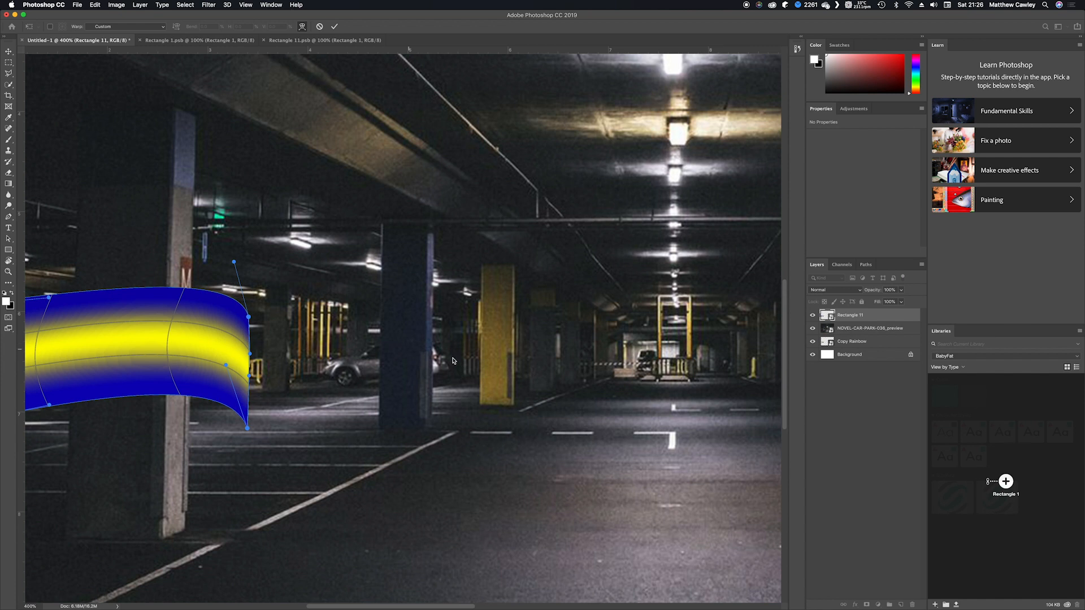
drag(250, 354, 247, 358)
key(Return)
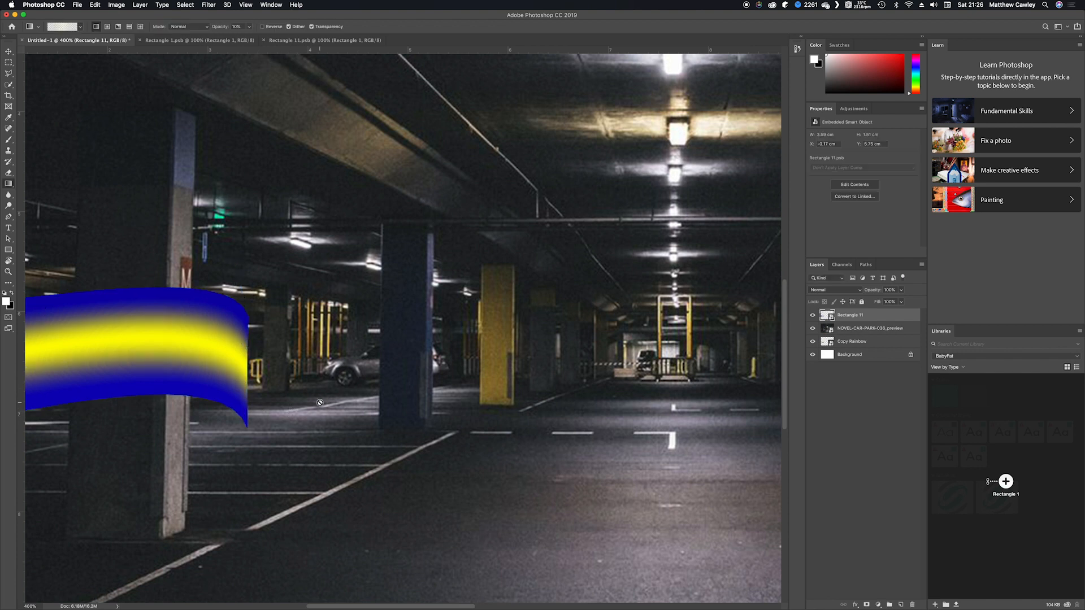
Duplicate the Copy Rainbow layer, bring the duplicate to the top of the layer stack and shift it slightly down over the ribbon.
drag(425, 606, 381, 589)
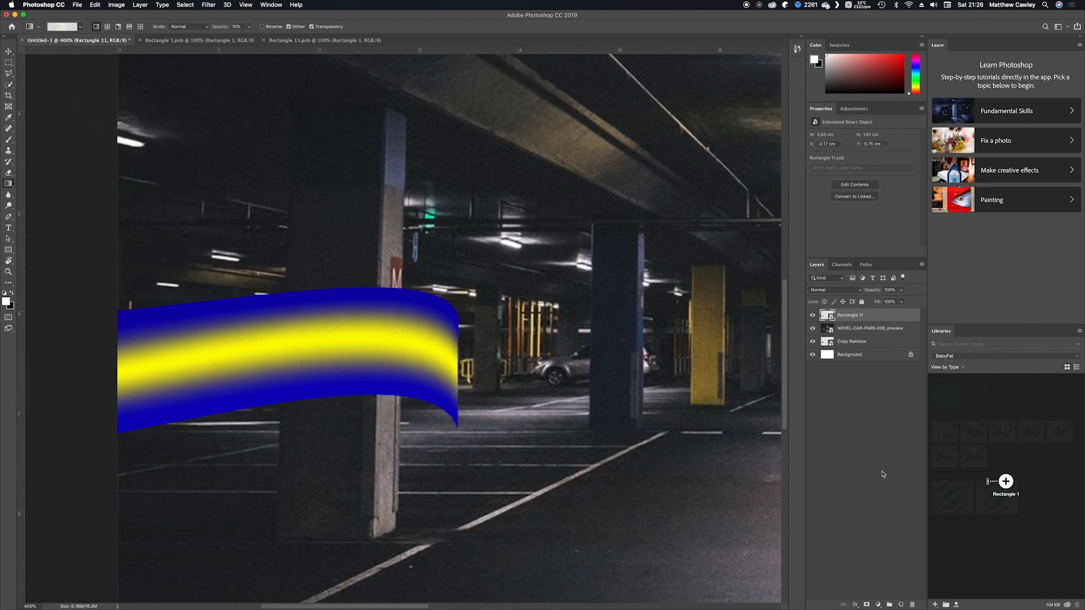
drag(837, 341, 902, 603)
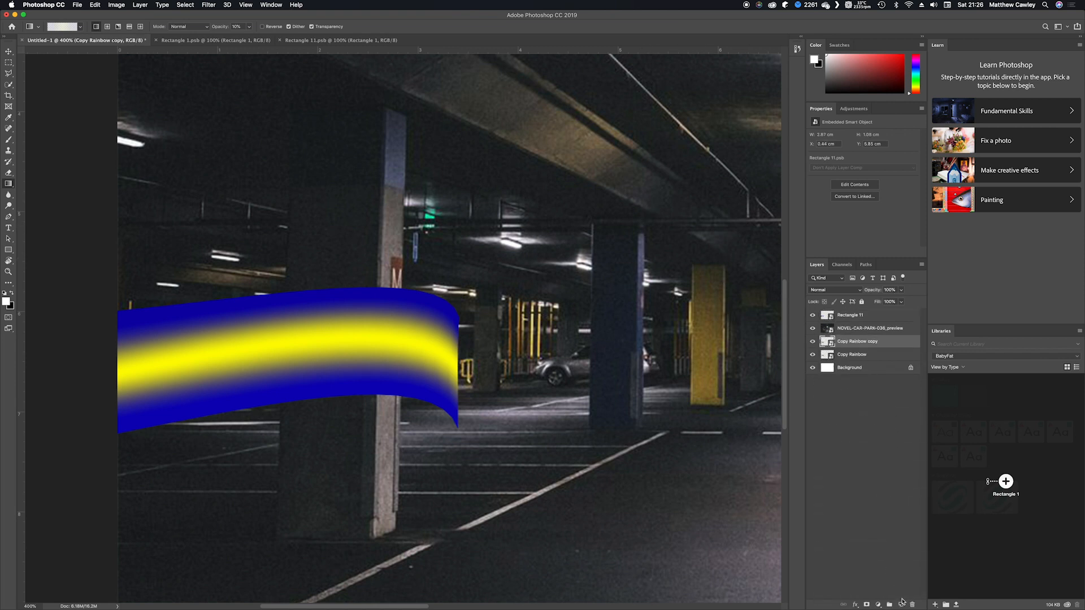
drag(832, 343, 850, 317)
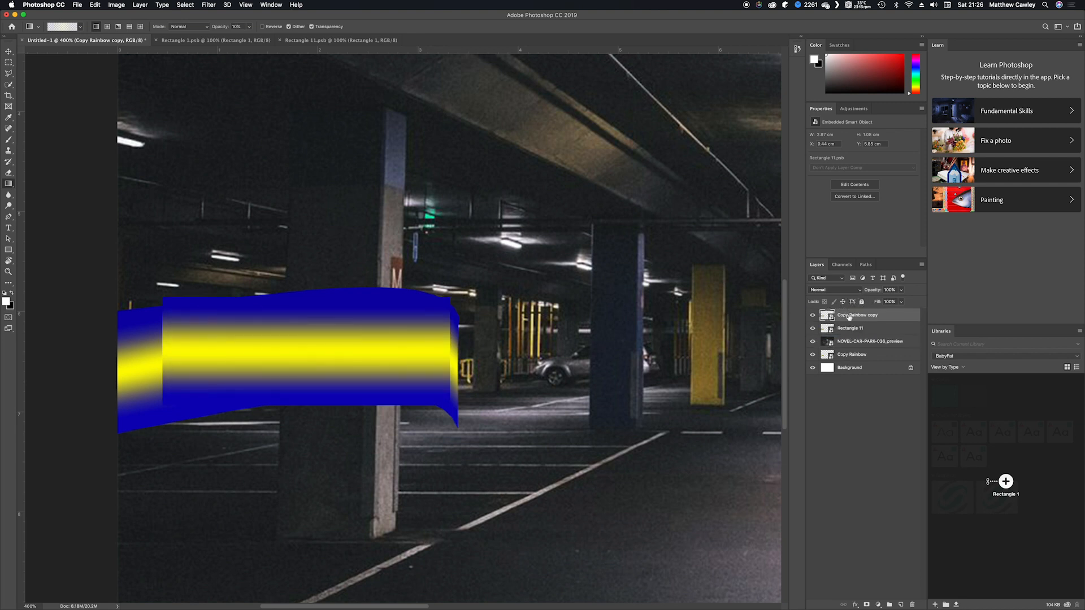
click(8, 52)
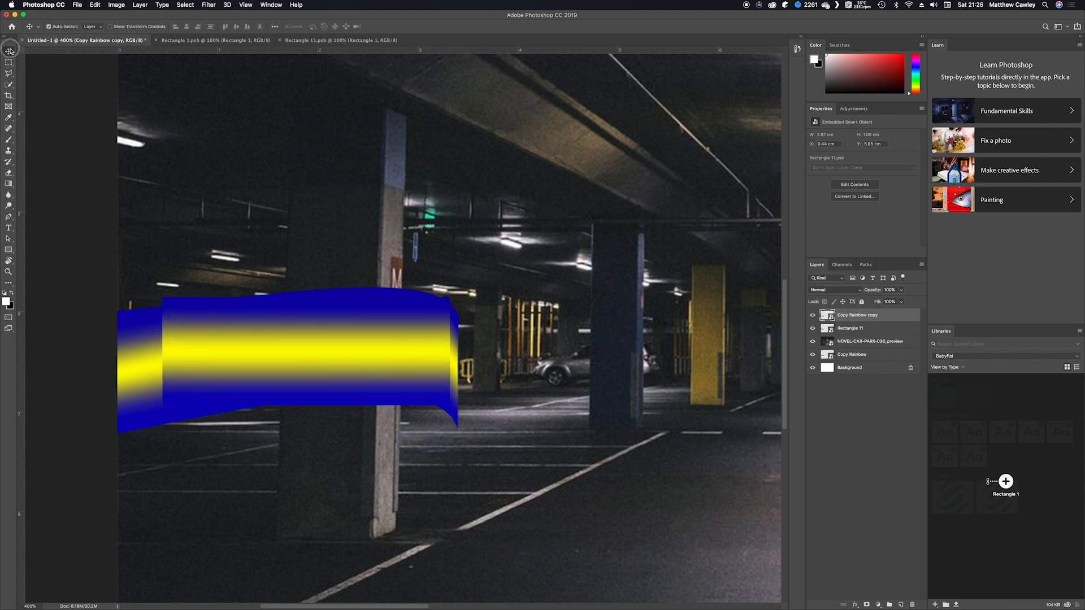
mouse_move(337, 340)
mouse_down()
mouse_move(340, 363)
mouse_move(333, 359)
mouse_up()
Warp the duplicate gradient so its right edge lines up with the ribbon's fold and its left end sits lower over the pillar.
key(super+t)
right_click(409, 396)
click(425, 450)
drag(456, 346, 457, 325)
mouse_move(457, 450)
mouse_down()
mouse_move(457, 432)
mouse_move(459, 440)
mouse_up()
drag(456, 380, 459, 382)
drag(173, 359, 232, 392)
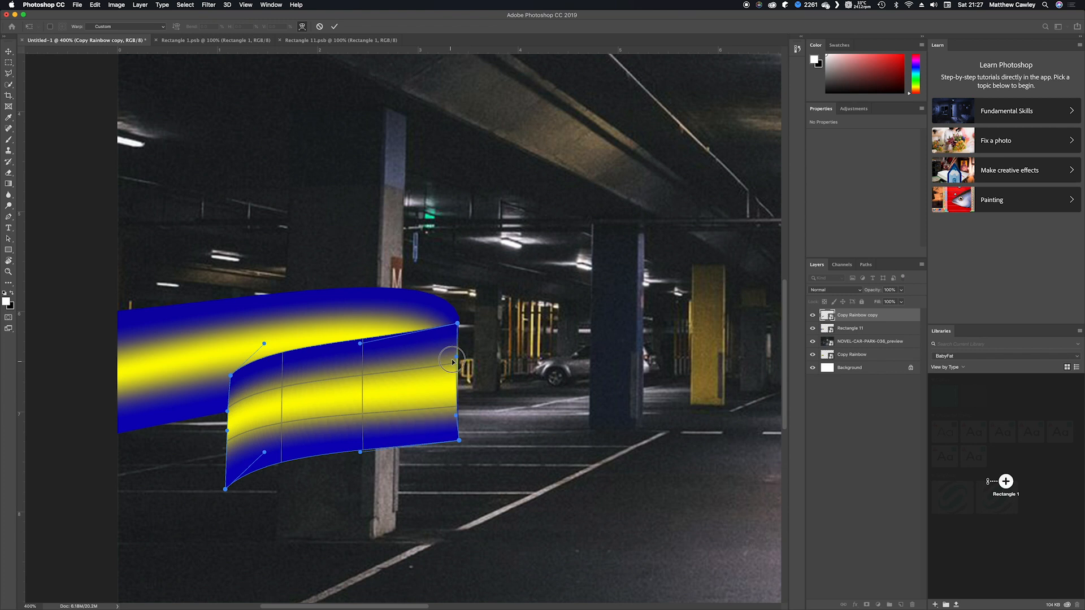
Bend the duplicate gradient's right half downward in the warp, curving its upper and lower edges into an S-shape beneath the fold.
drag(360, 343, 428, 381)
drag(360, 452, 438, 502)
drag(283, 391, 317, 409)
drag(227, 431, 229, 455)
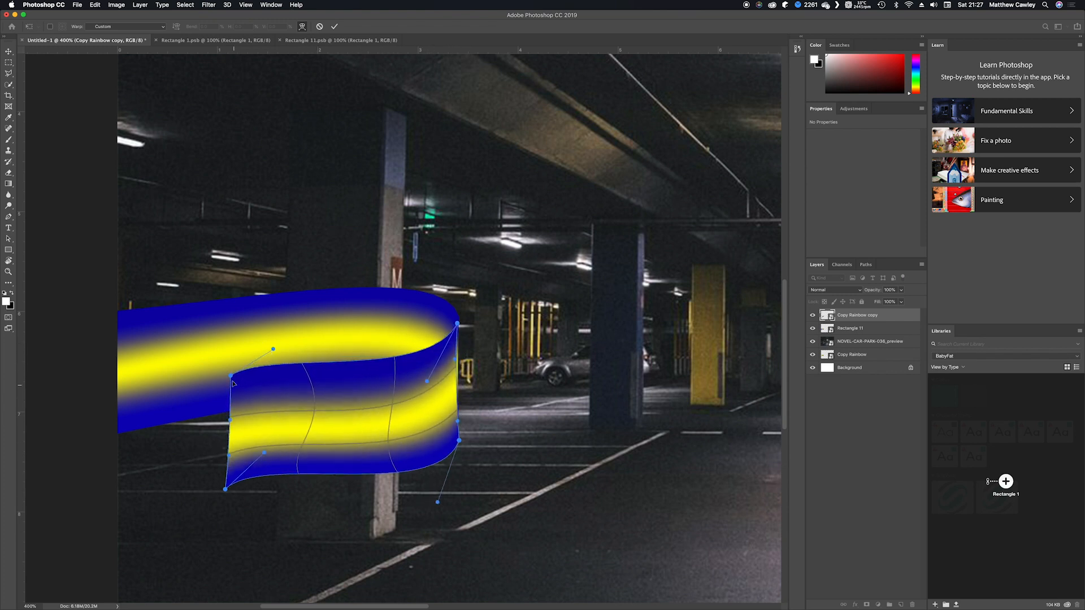
Reshape the duplicate gradient's left end into a near-vertical edge whose upper and lower edges curve downward over the pillar.
drag(231, 377, 232, 387)
drag(273, 349, 251, 341)
drag(264, 453, 250, 431)
drag(225, 489, 232, 455)
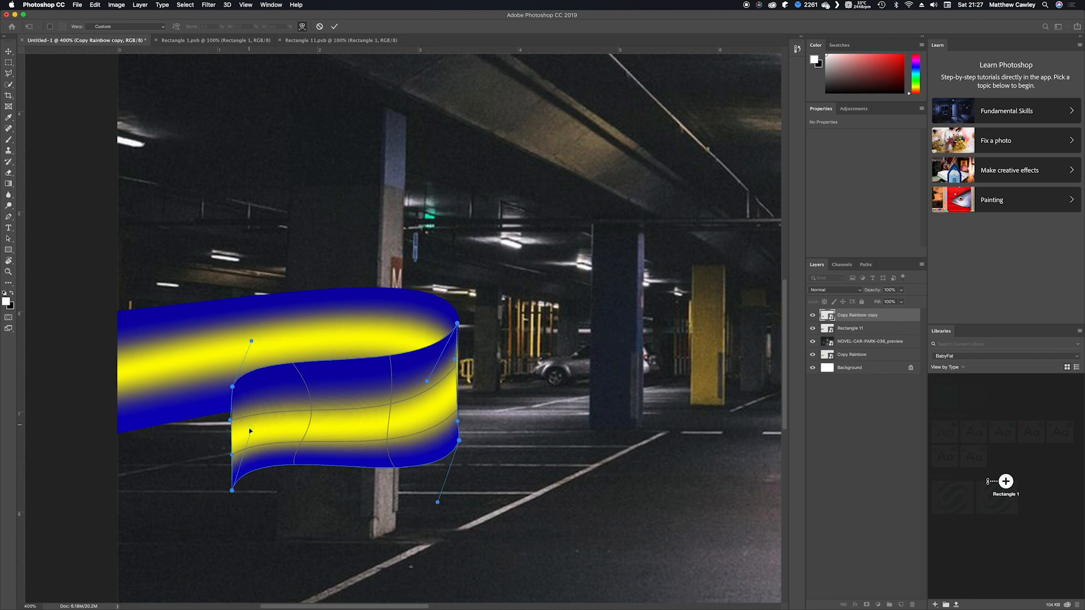
drag(251, 431, 255, 428)
drag(254, 431, 277, 434)
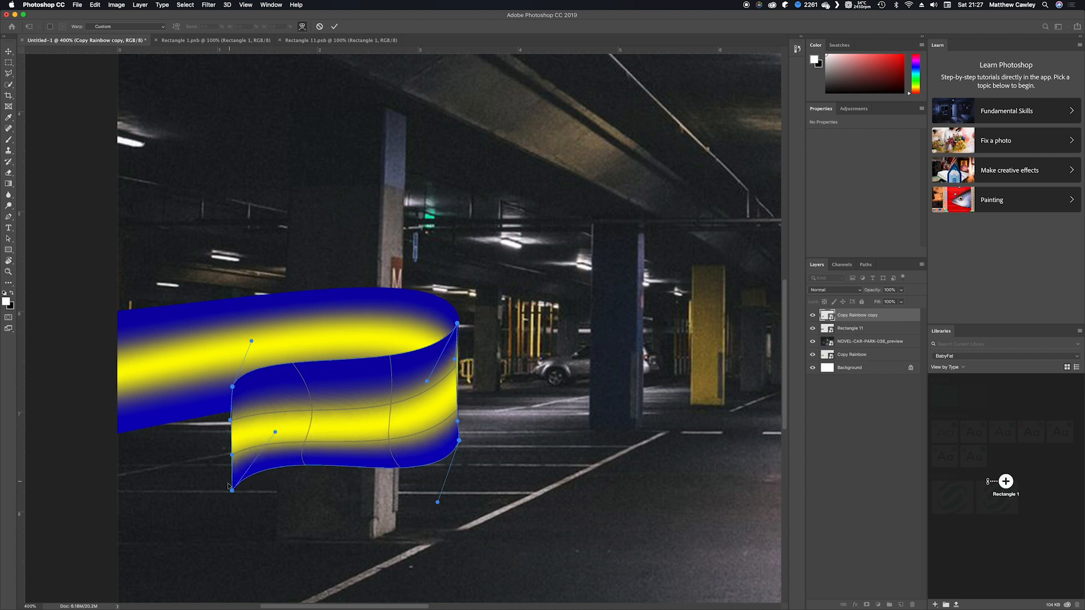
drag(273, 432, 256, 428)
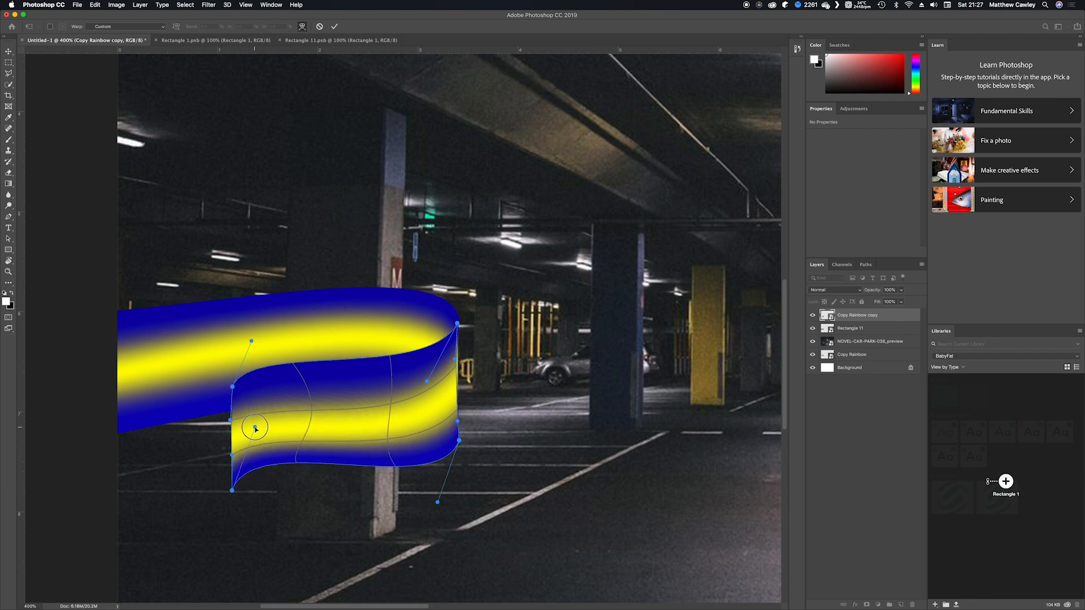
Raise the duplicate gradient's lower edge near the right fold into a smoother curve and commit the warp.
drag(437, 502, 430, 495)
drag(295, 461, 298, 470)
drag(443, 459, 439, 408)
key(Return)
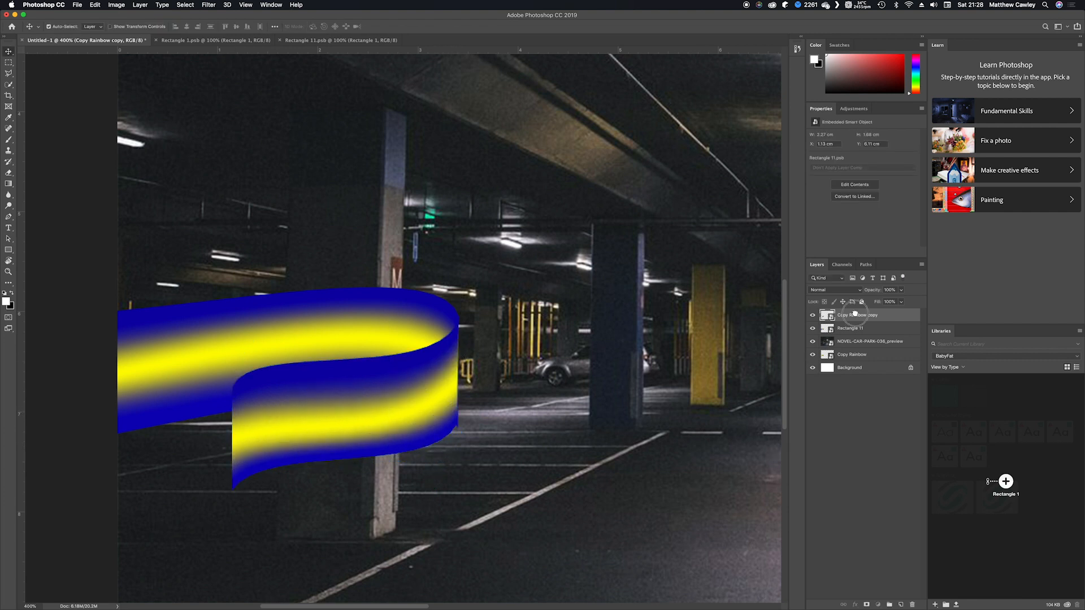
Duplicate the gradient layer and warp the new copies into a lower left bend and a long segment running across the photo.
key(super+j)
key(super+t)
drag(241, 428, 230, 481)
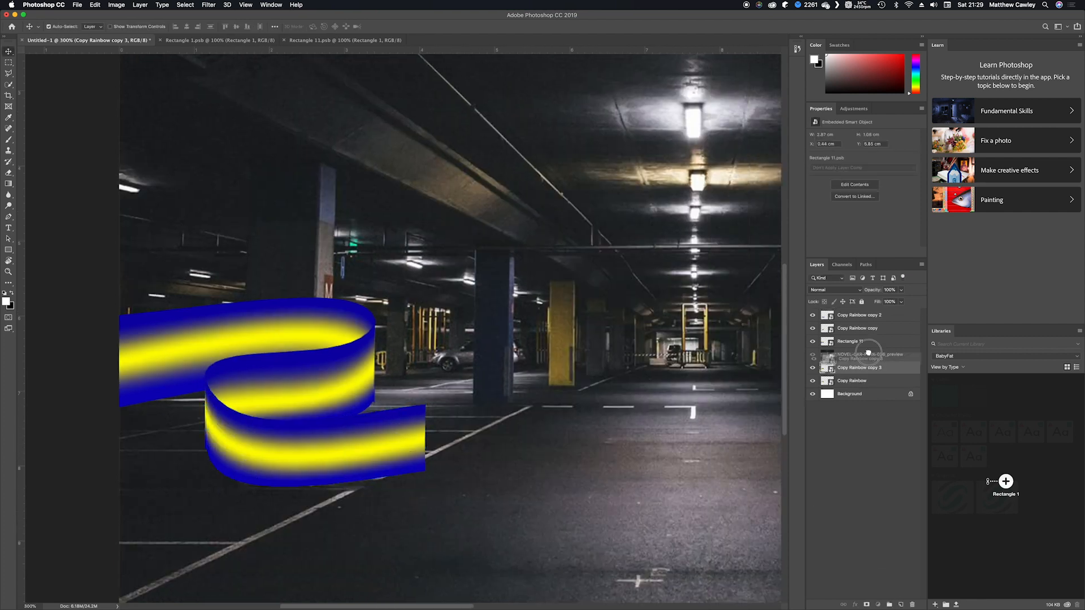
drag(393, 390, 473, 385)
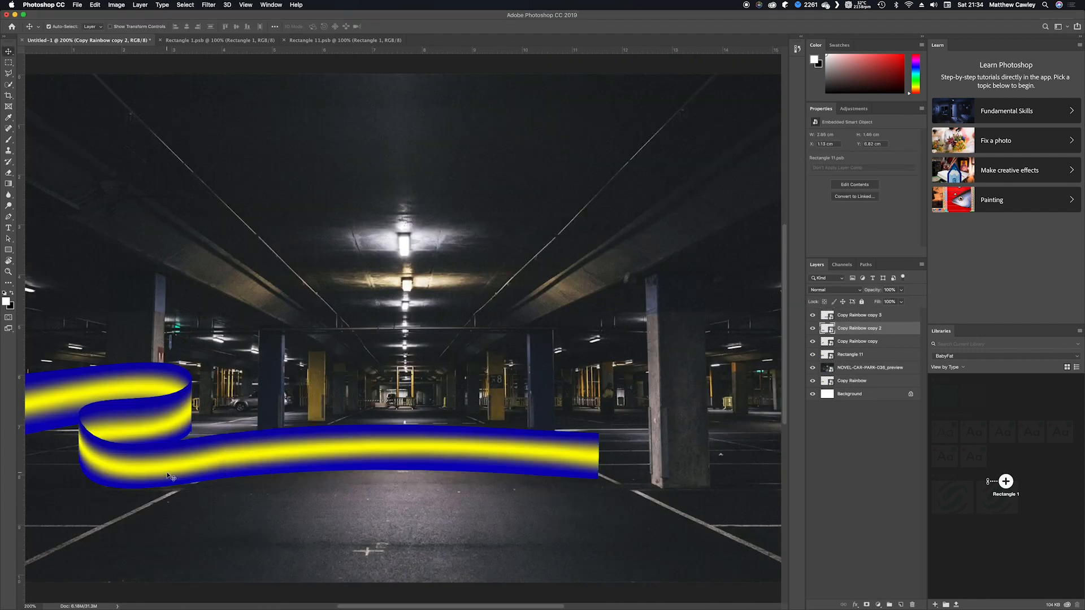
Rework the warps of the lower left bend and the fold segment above it, shifting the bend slightly down and outward.
drag(93, 441, 79, 452)
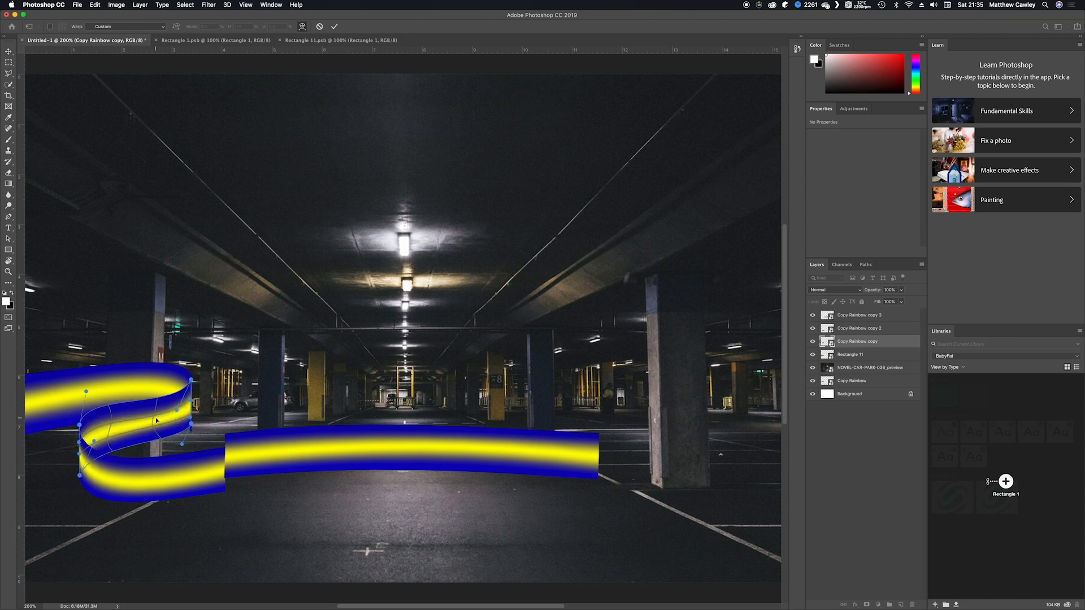
key(Return)
key(alt+bracketleft)
key(super+t)
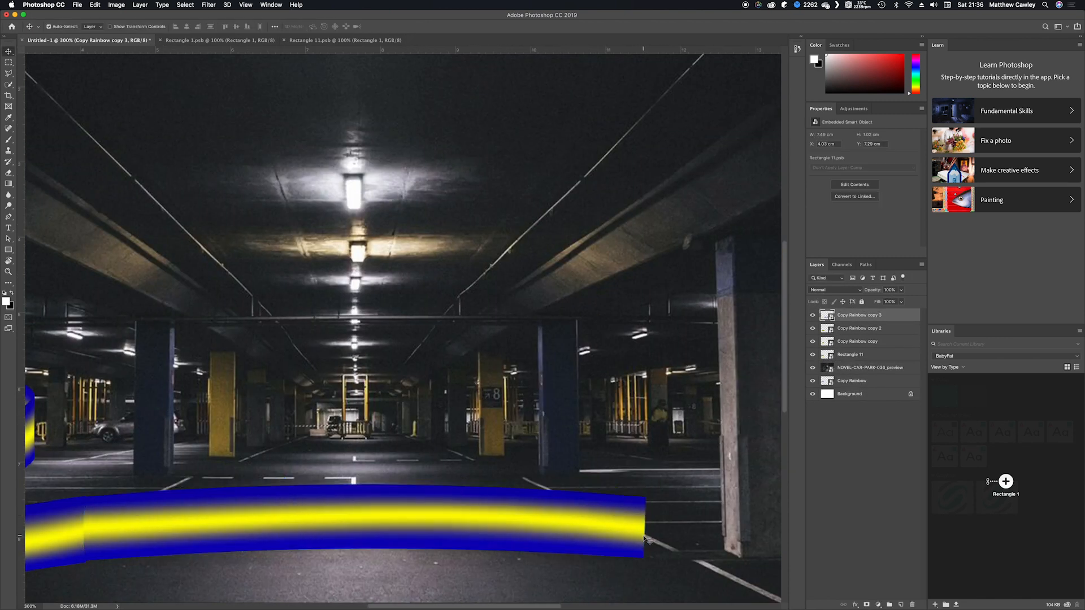
Add another gradient copy at the ribbon's right end and warp it into an upturned bend at the right pillar's base.
right_click(648, 541)
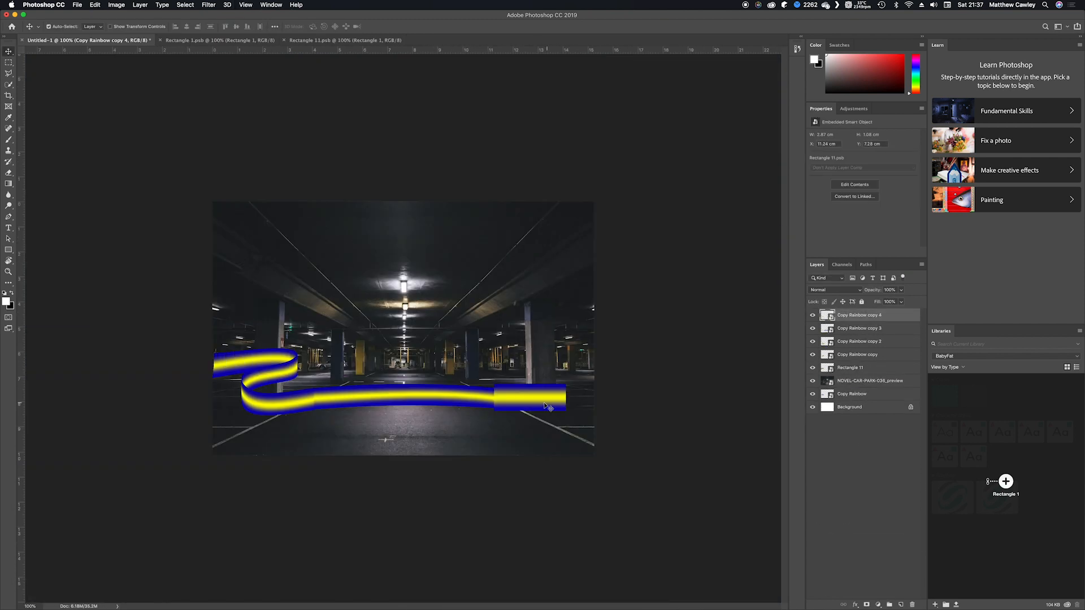
key(ctrl+t)
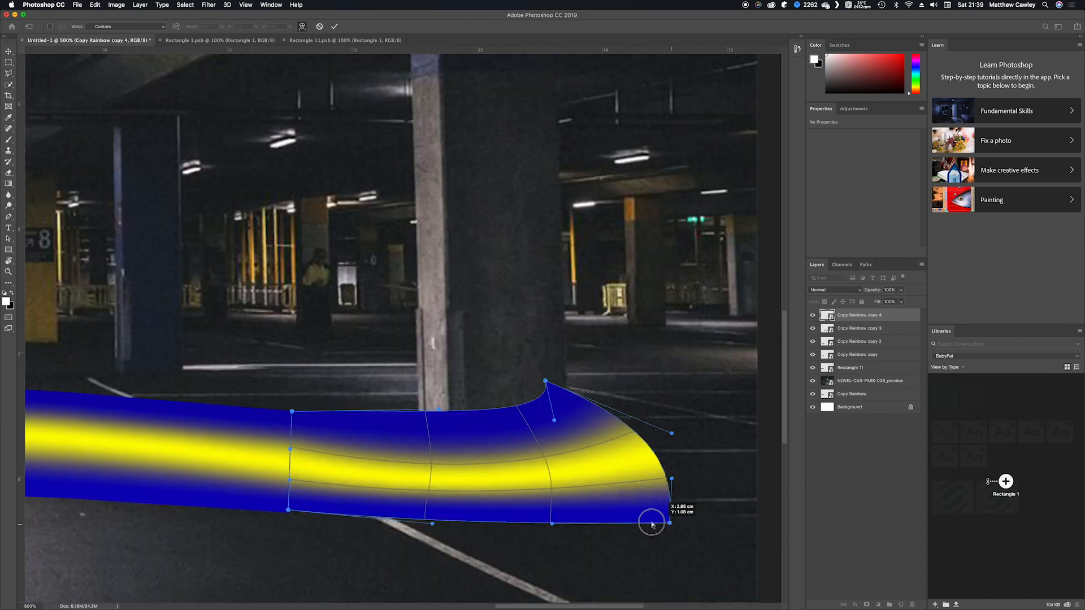
drag(653, 516, 550, 492)
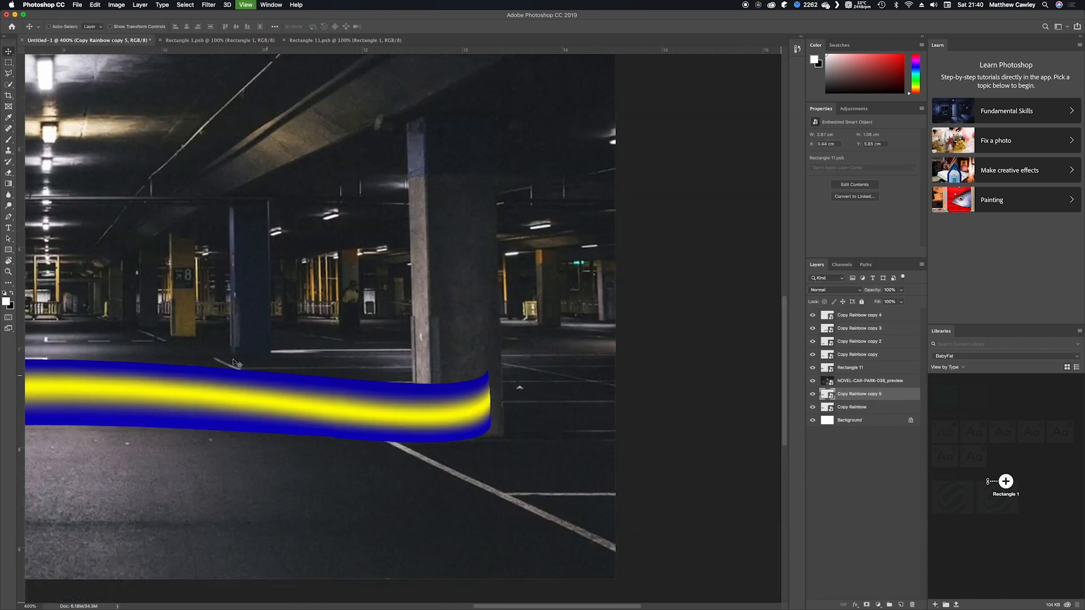
Add two more gradient copies, warping one into the fold above the right bend and the other into a tail off the photo's right edge.
drag(548, 375, 578, 379)
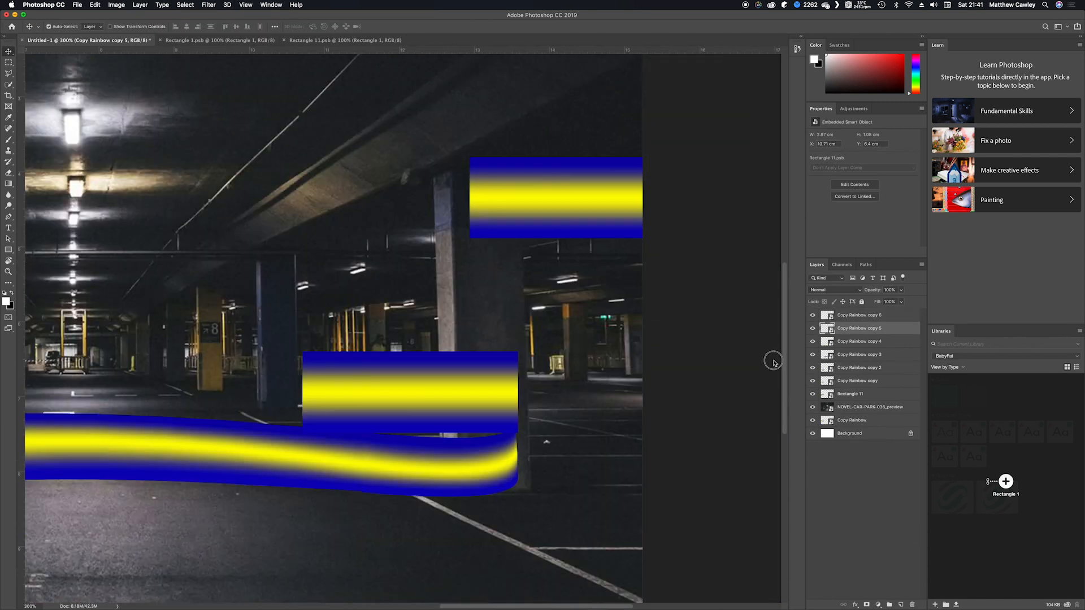
drag(511, 367, 429, 375)
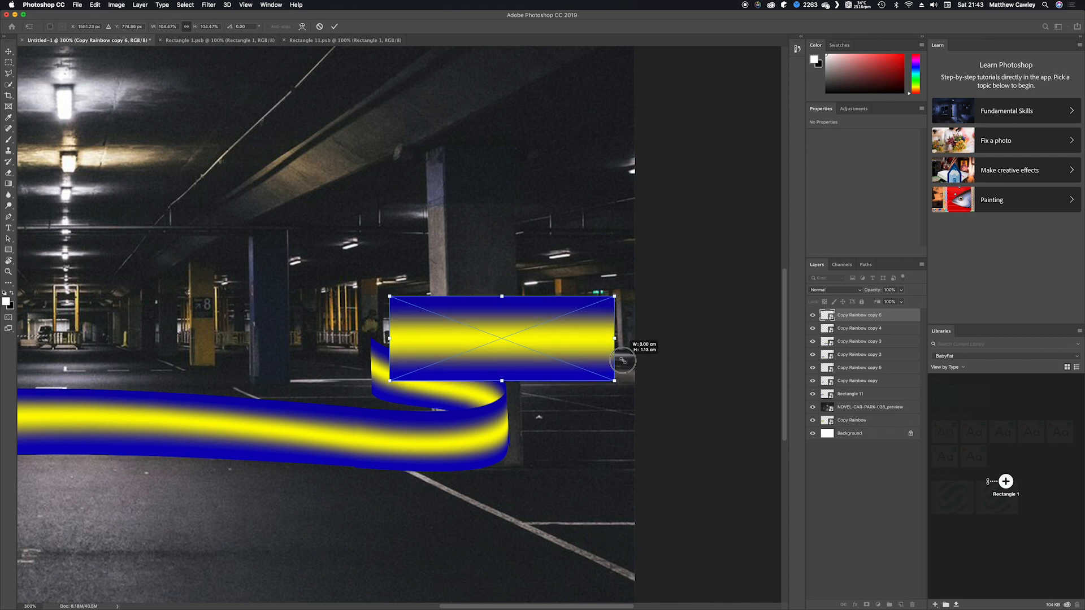
drag(396, 362, 666, 364)
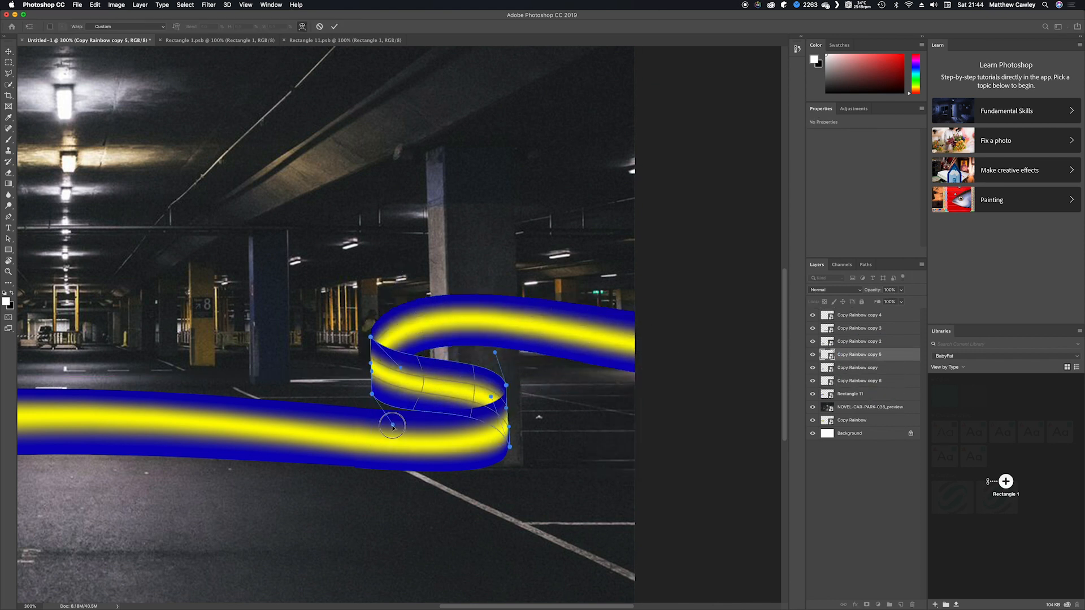
Refine the curve of Copy Rainbow copy 5 at the right fold and review the warps of the adjoining ribbon segments.
drag(392, 426, 408, 402)
key(Return)
click(468, 436)
key(super+t)
key(Return)
click(387, 375)
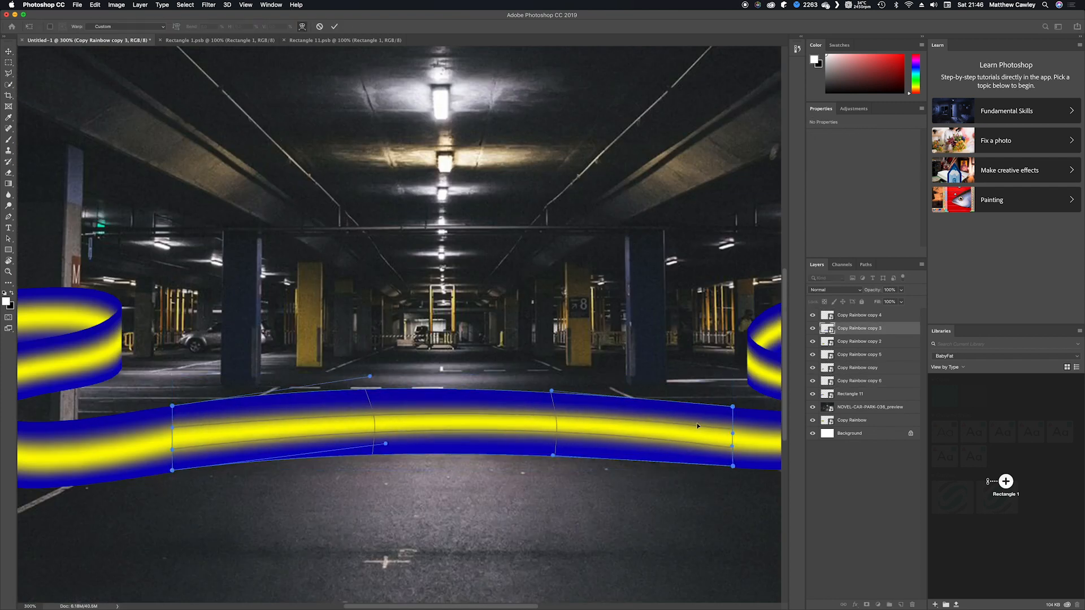
key(Return)
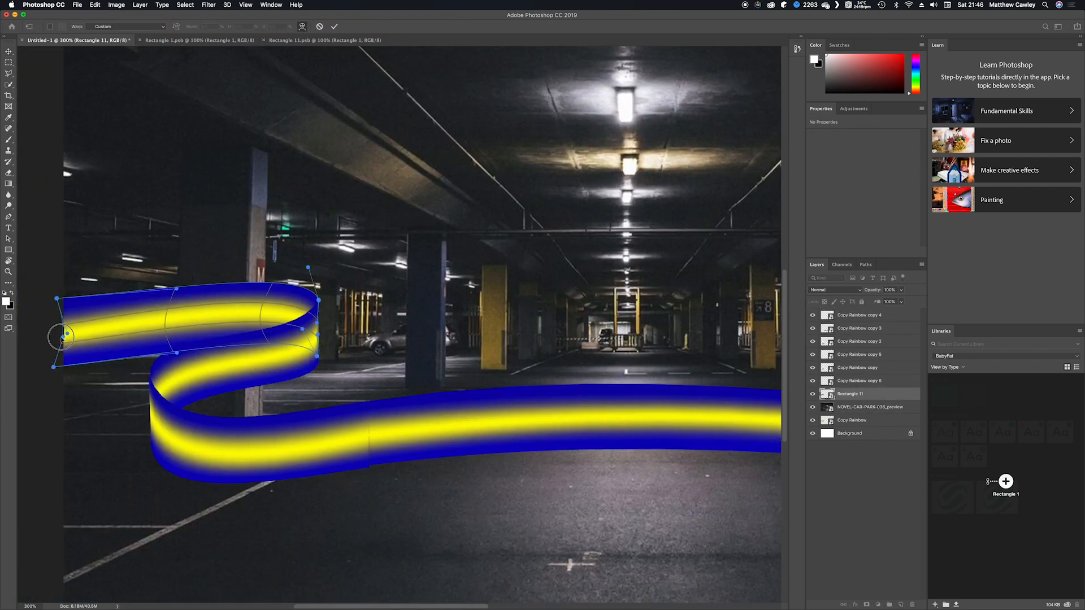
Pull Rectangle 11's left end further past the photo's edge and match Copy Rainbow copy 2's right edge to the adjoining middle segment.
drag(62, 338, 53, 346)
key(Return)
right_click(266, 436)
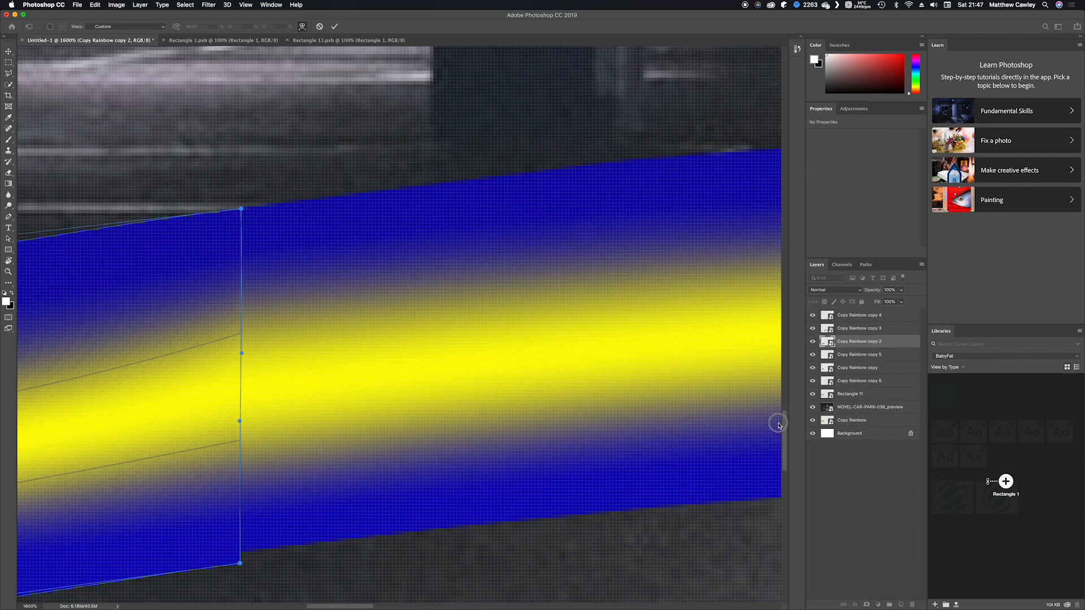
drag(240, 563, 239, 516)
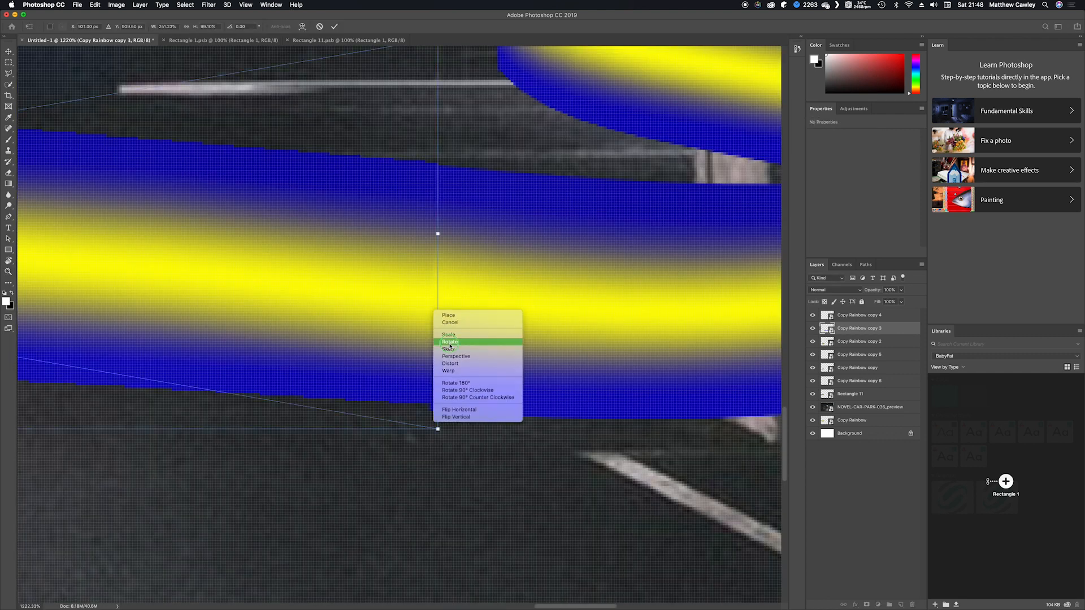
click(473, 342)
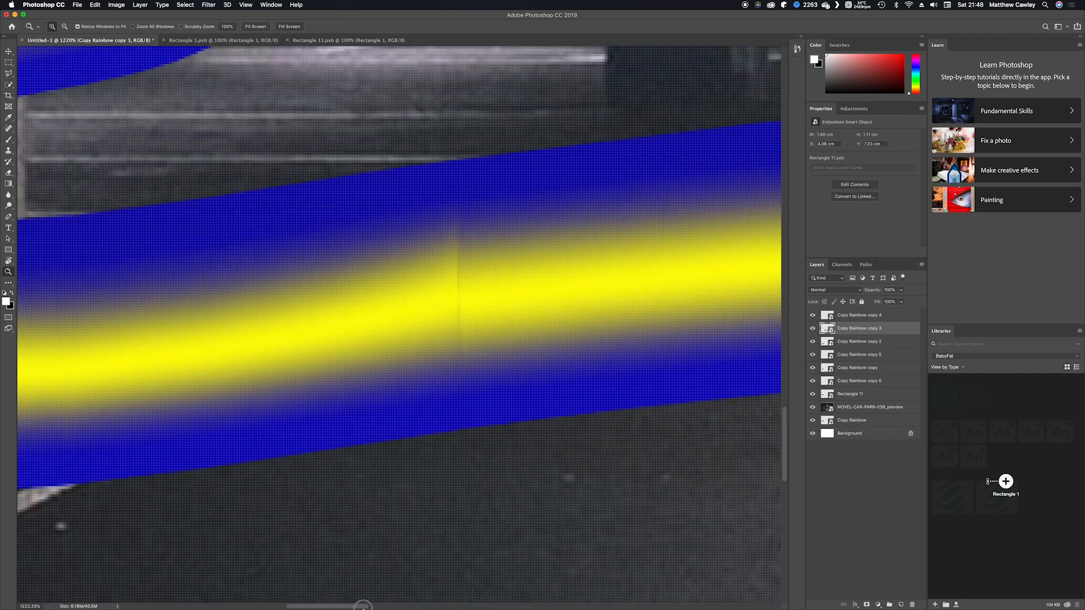
scroll(350, 322, down, 8)
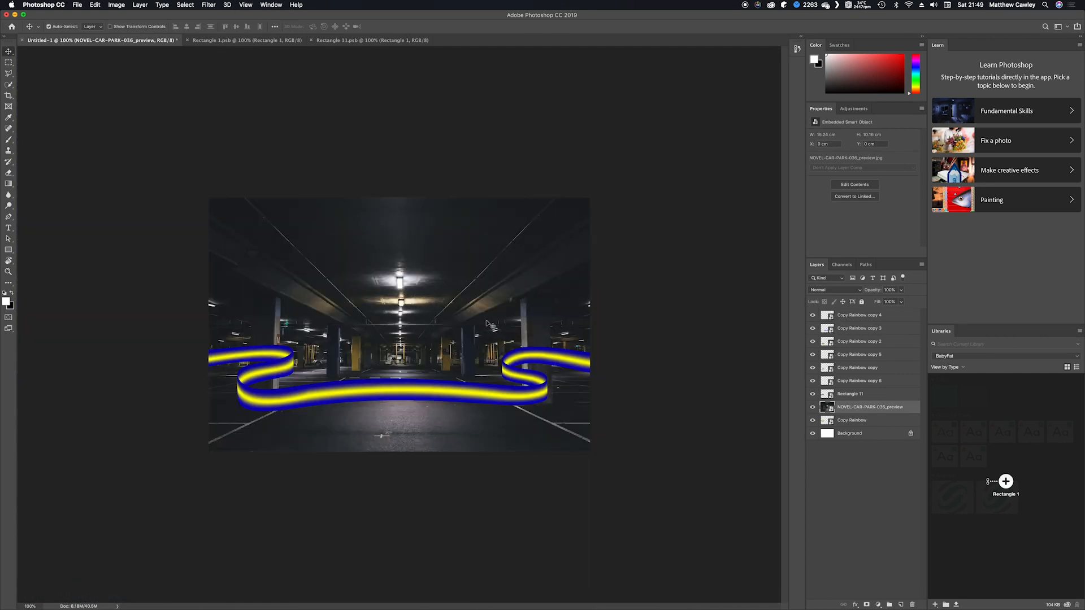
Rework the transforms of the segments in the ribbon's left S-fold, drawing the lower bend inward toward the pillar.
key(Return)
key(super+t)
key(Return)
click(267, 373)
key(super+t)
key(Return)
click(277, 398)
click(268, 372)
Transform the ribbon's upper left segment again and pull the lower left bend's edge slightly downward.
click(262, 349)
key(super+t)
right_click(262, 349)
click(276, 409)
scroll(274, 345, up, 5)
drag(198, 441, 199, 455)
key(Return)
key(super+minus)
key(super+minus)
Show the rulers and refine the warps of the lower left bend and the right-hand fold.
key(super+r)
click(167, 475)
key(super+t)
key(Return)
right_click(645, 384)
key(super+t)
drag(634, 421, 650, 441)
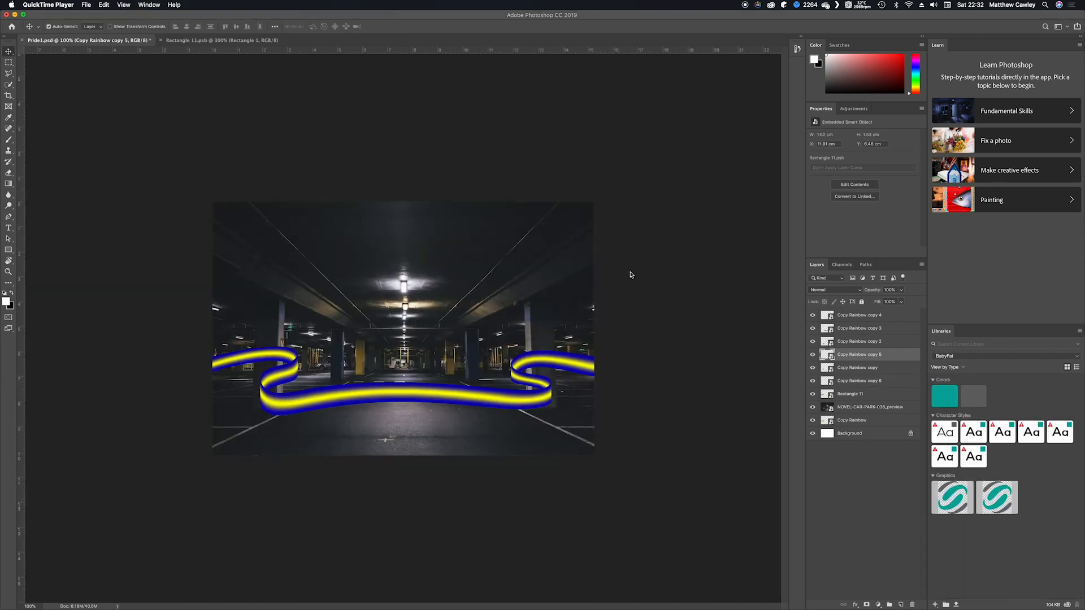
key(Return)
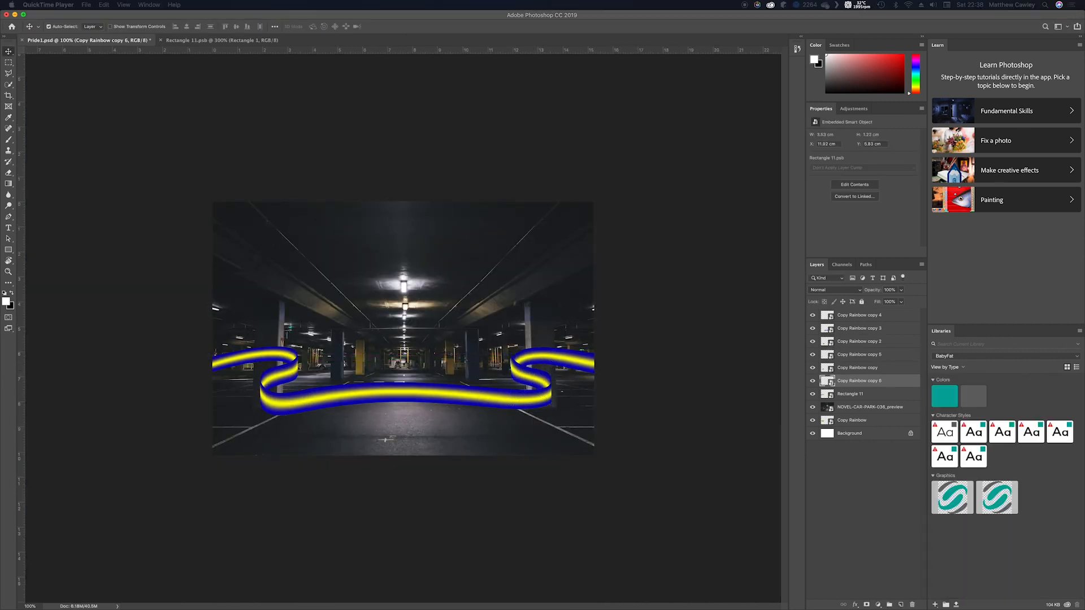
Open the contents of the Copy Rainbow copy 4 smart object and place the fluorescent-rainbow-7-colours-canvas image in it.
click(94, 304)
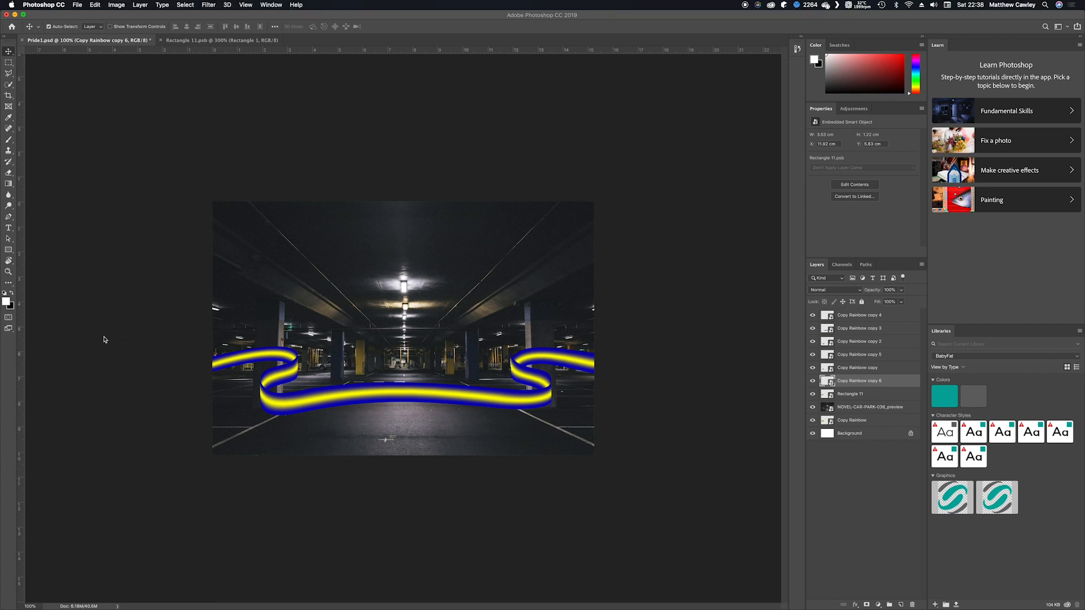
double_click(827, 316)
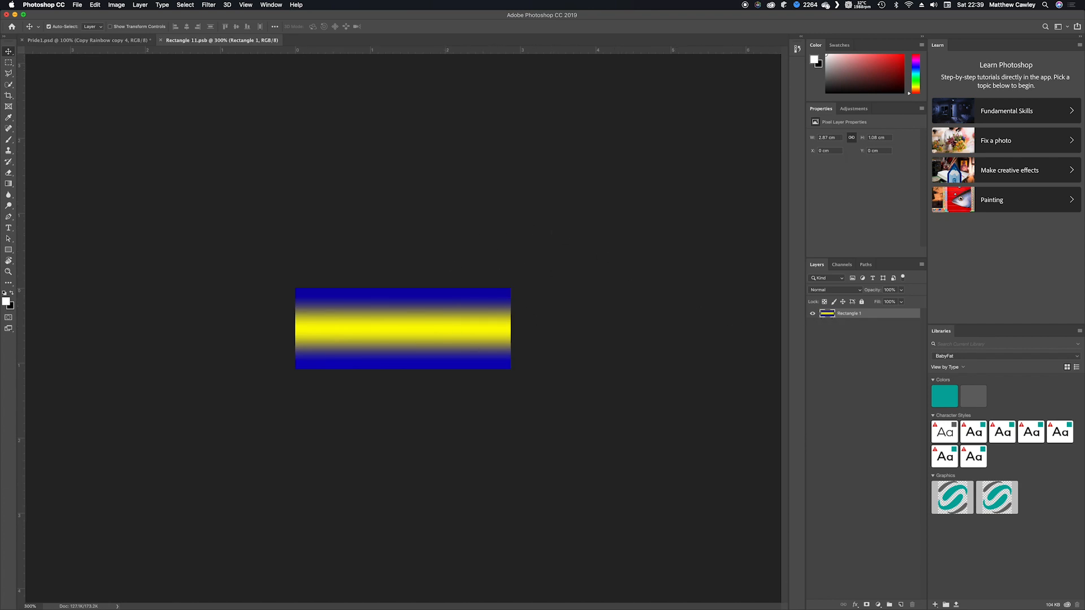
drag(909, 220, 372, 325)
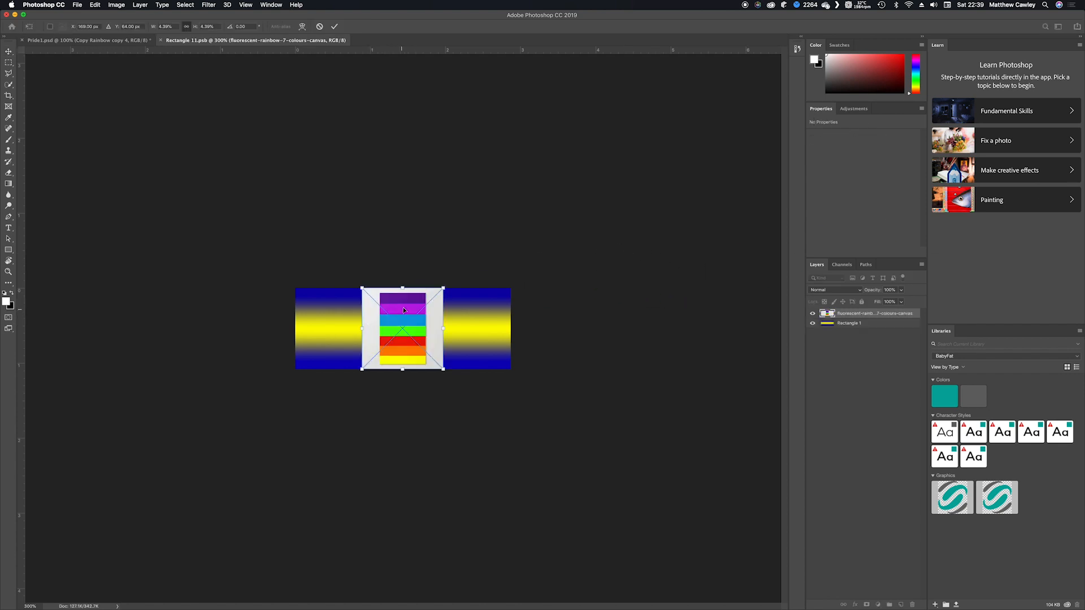
Stretch the rainbow image so its stripes cover the whole rectangle, and save the smart object to update the ribbon in Pride1.psd.
drag(443, 289, 450, 281)
drag(447, 328, 600, 328)
key(Return)
key(ctrl+s)
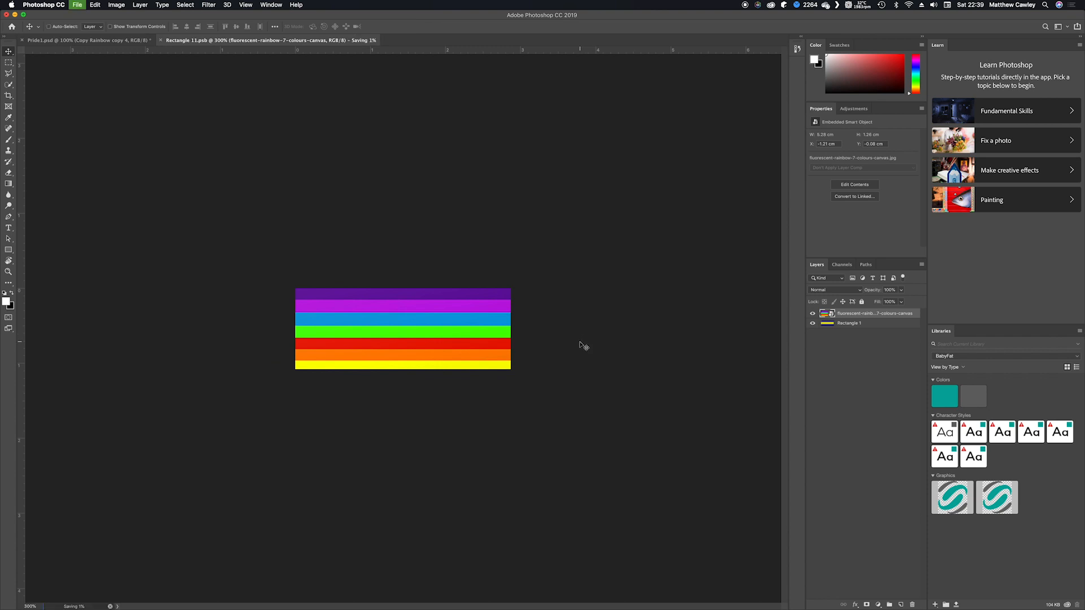
click(129, 38)
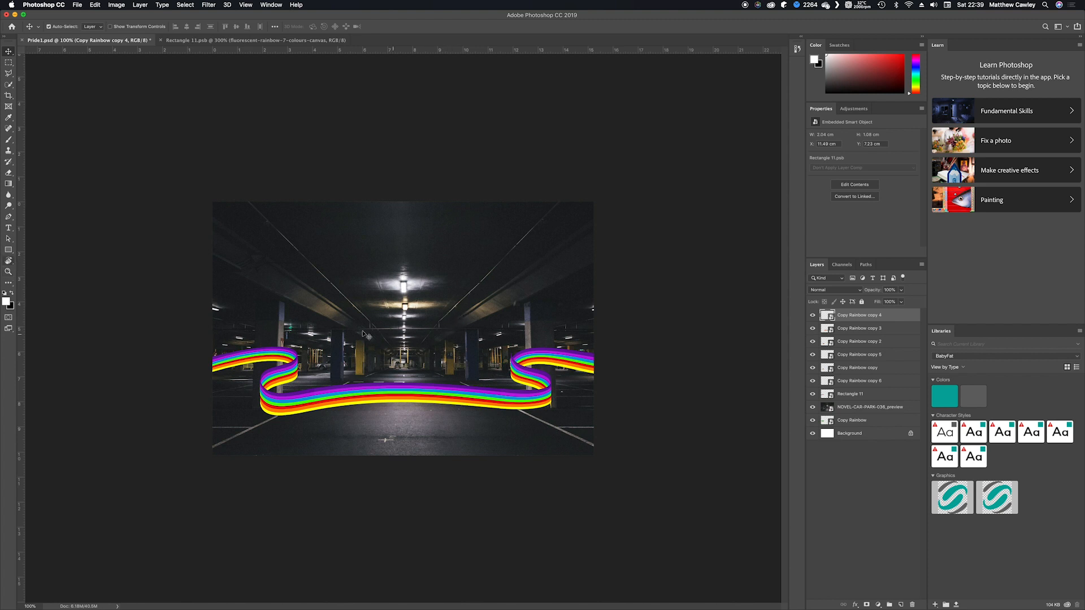
Warp the Copy Rainbow copy 5 segment so its stray corner tucks behind the right-hand fold and its stripes follow the bend.
click(12, 272)
drag(533, 379, 571, 425)
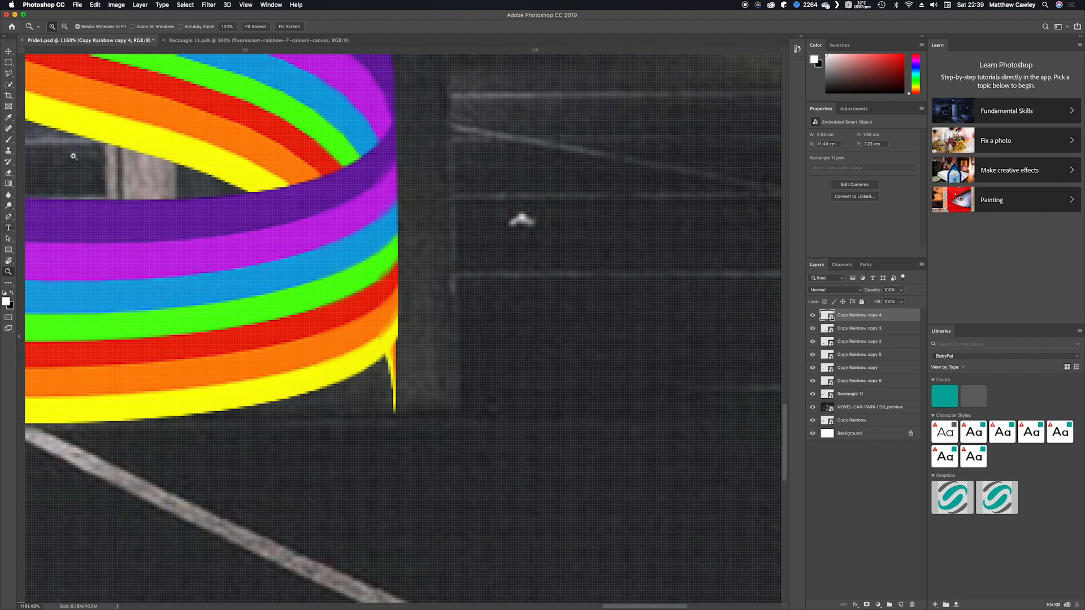
click(9, 52)
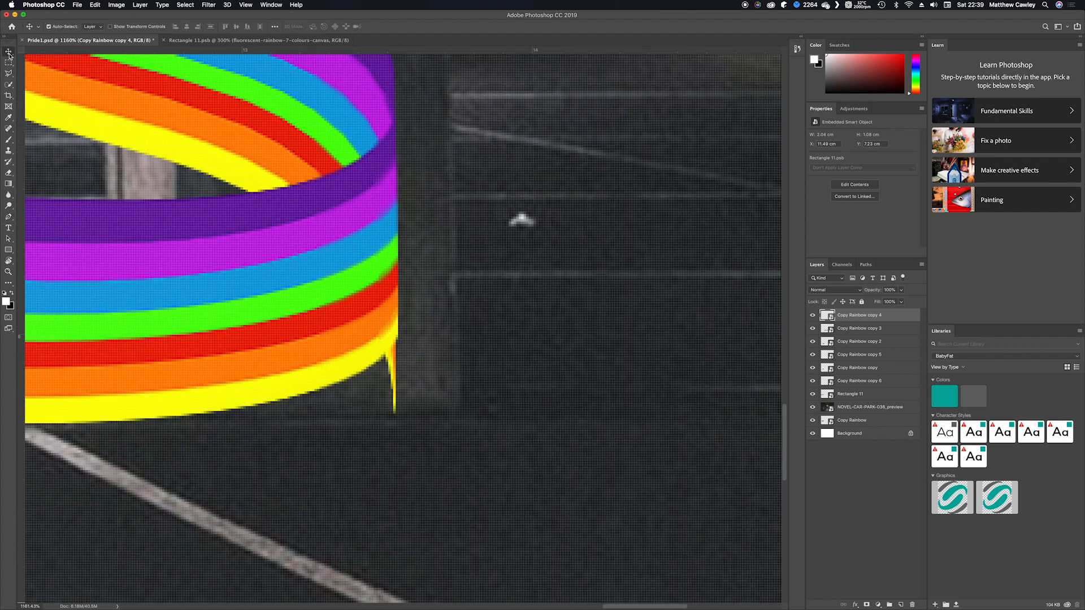
click(128, 96)
key(ctrl+t)
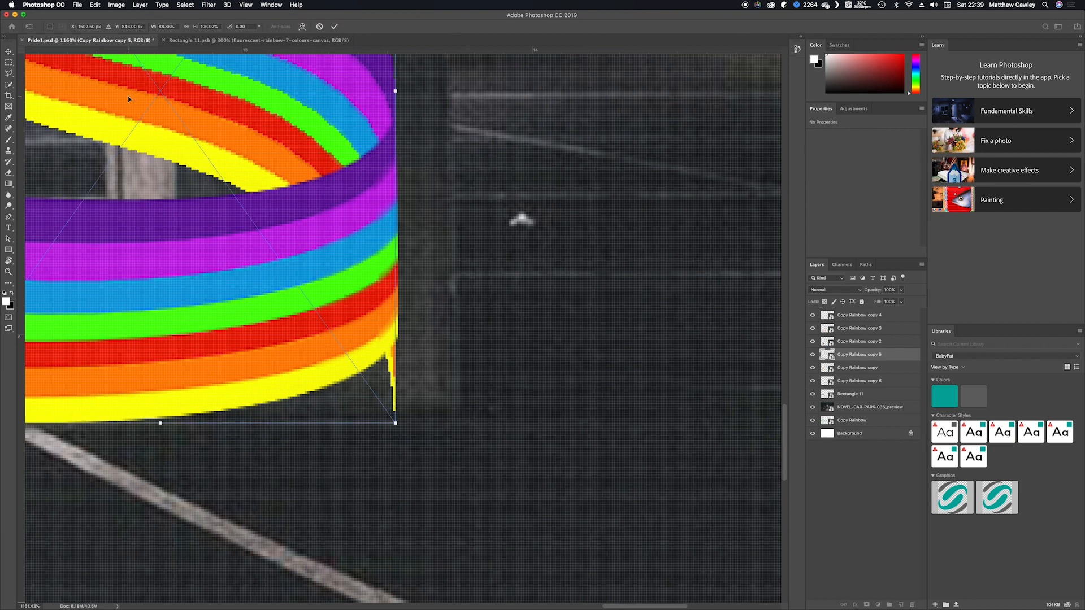
right_click(287, 93)
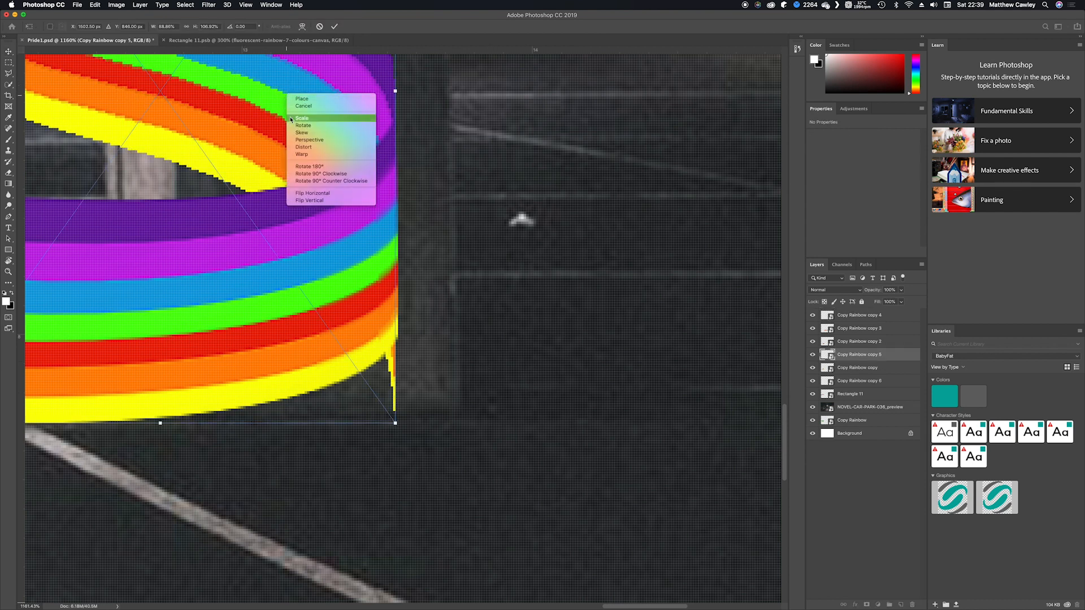
click(321, 159)
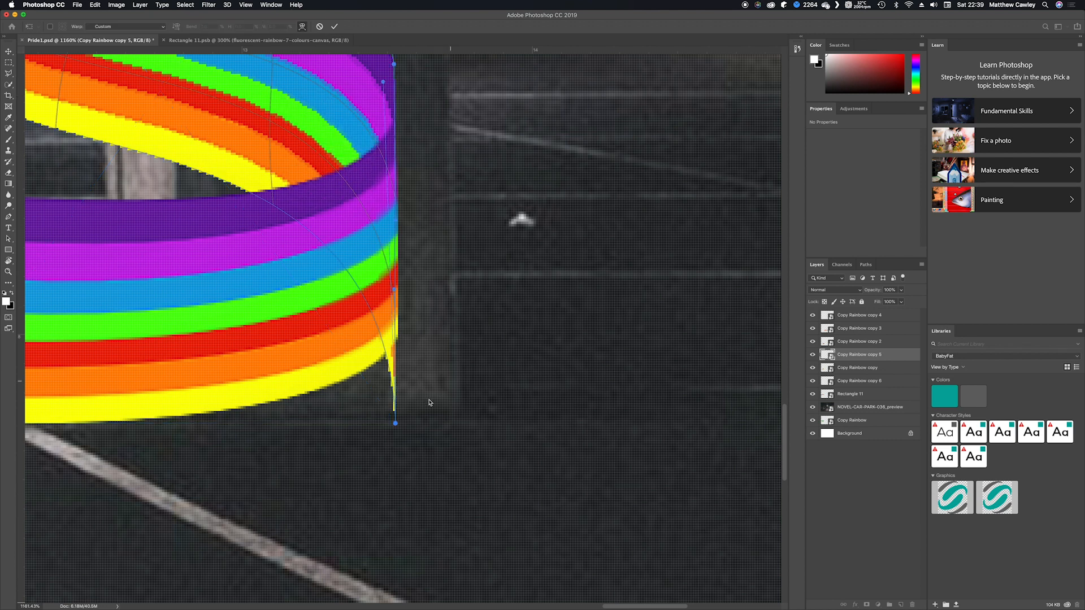
drag(396, 422, 398, 343)
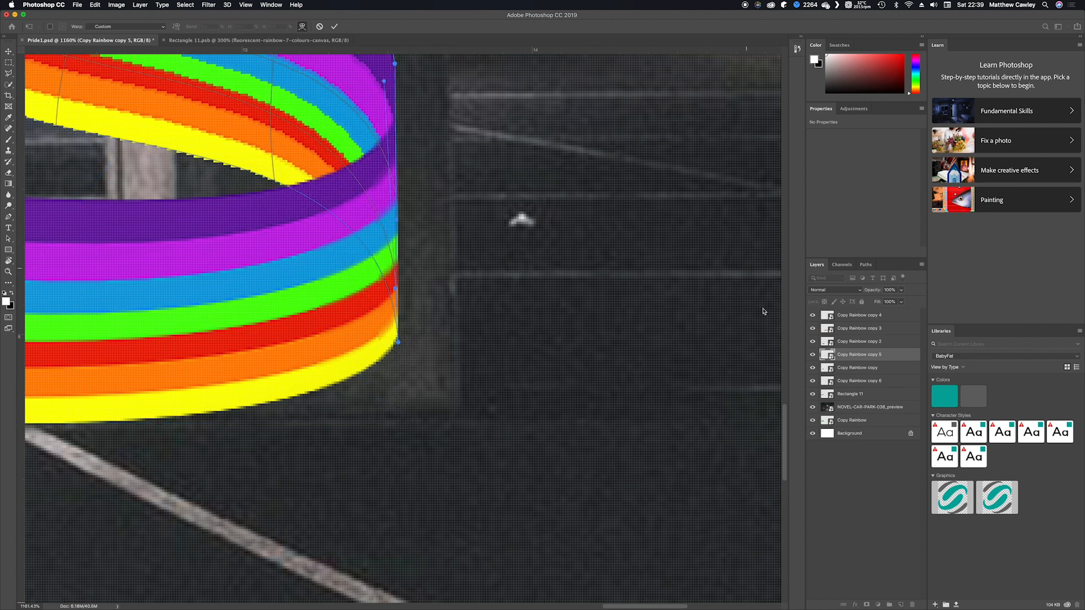
drag(782, 416, 782, 385)
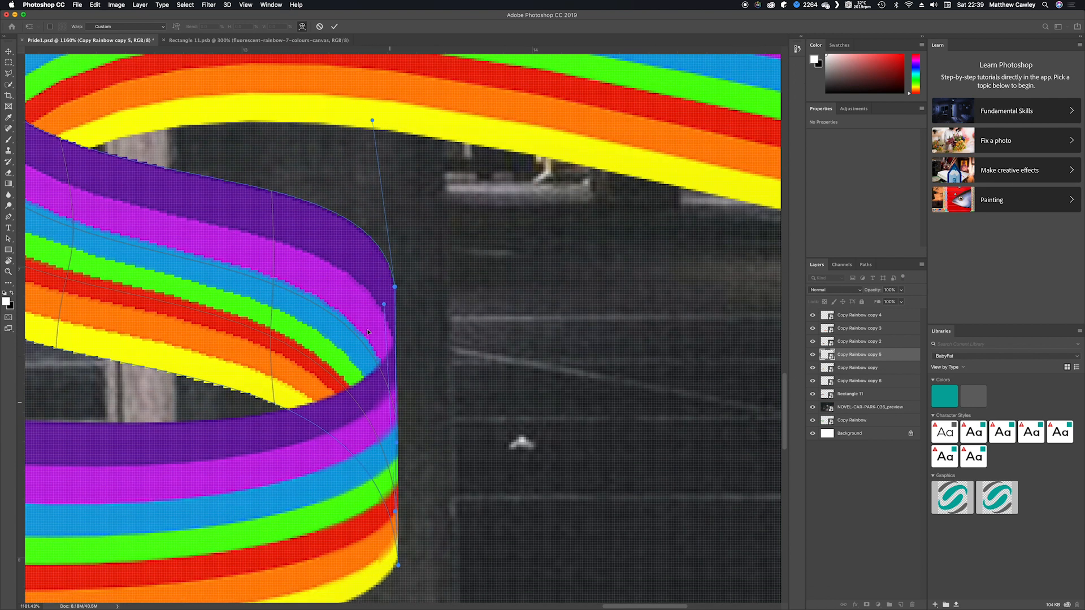
drag(383, 306, 357, 341)
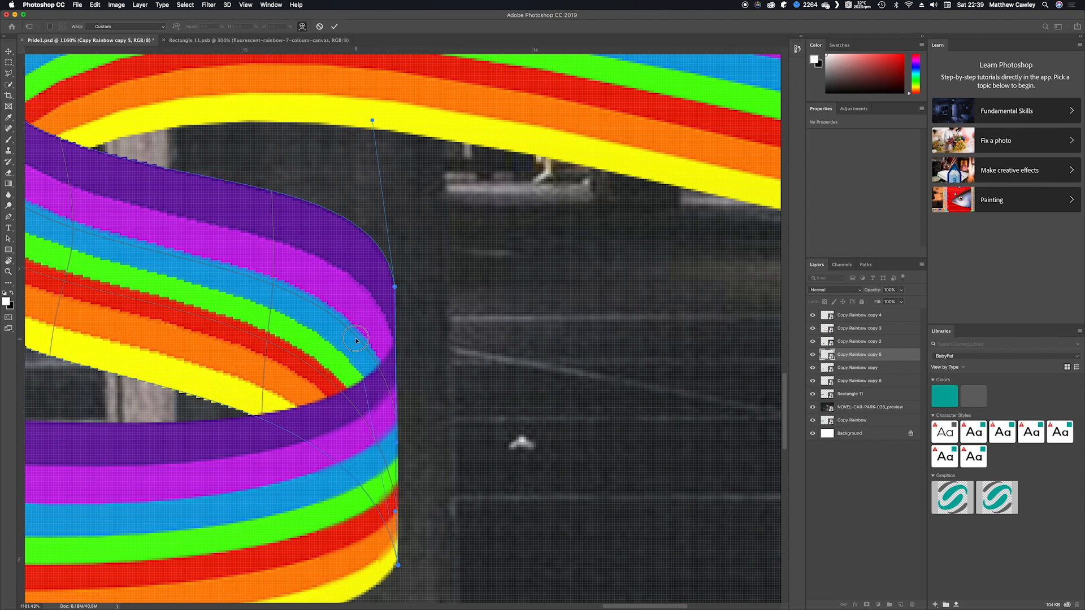
key(Return)
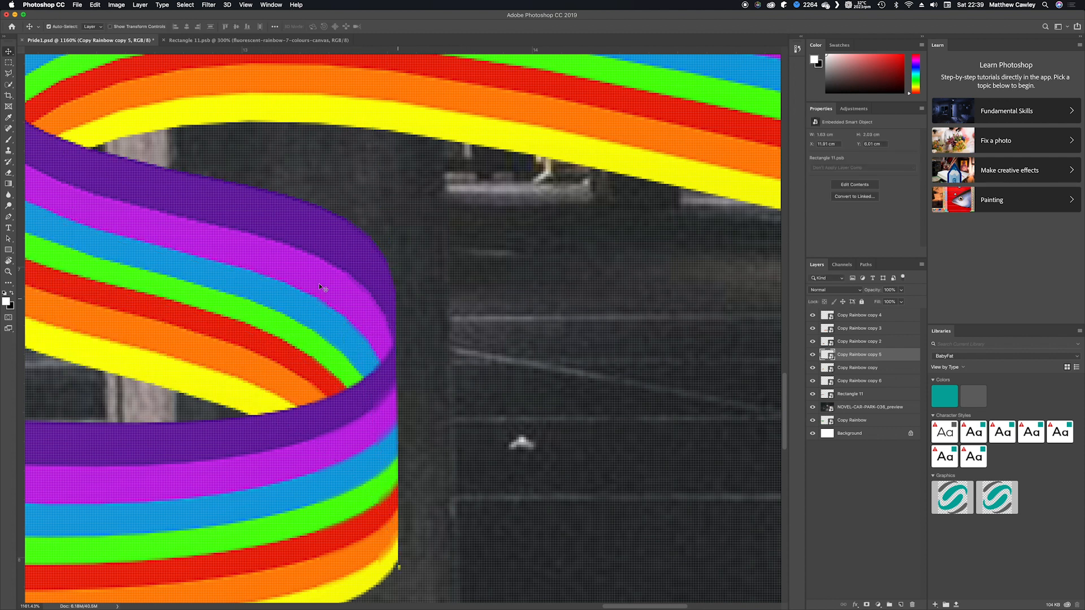
Group all the ribbon segment layers from Copy Rainbow copy 4 down to Rectangle 11.
click(7, 271)
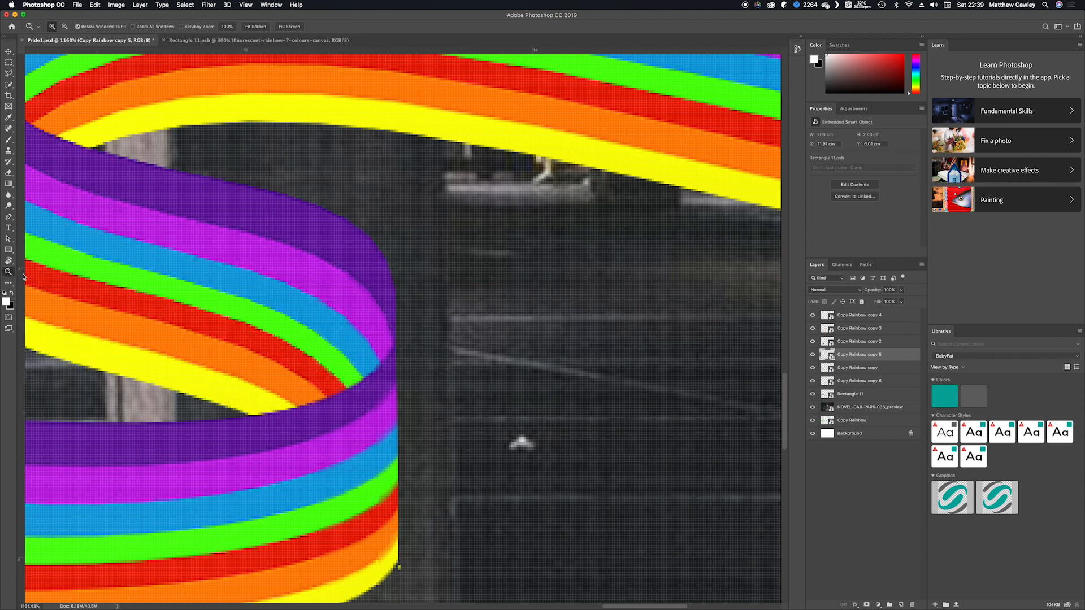
key(super+minus)
key(super+minus)
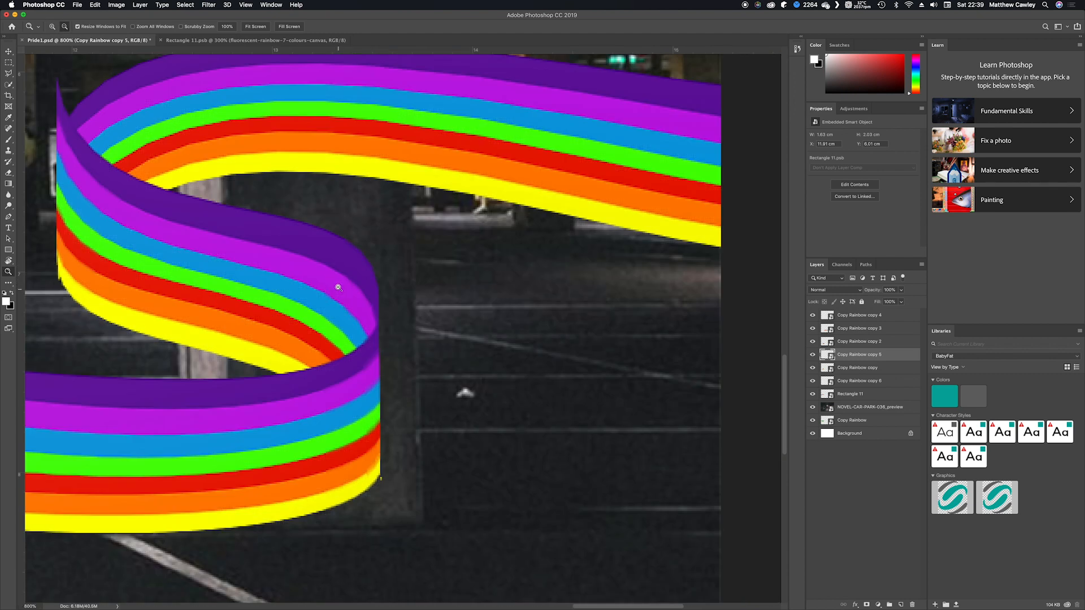
key(super+minus)
key(super+minus)
key(super+minus)
key(super+minus)
key(super+minus)
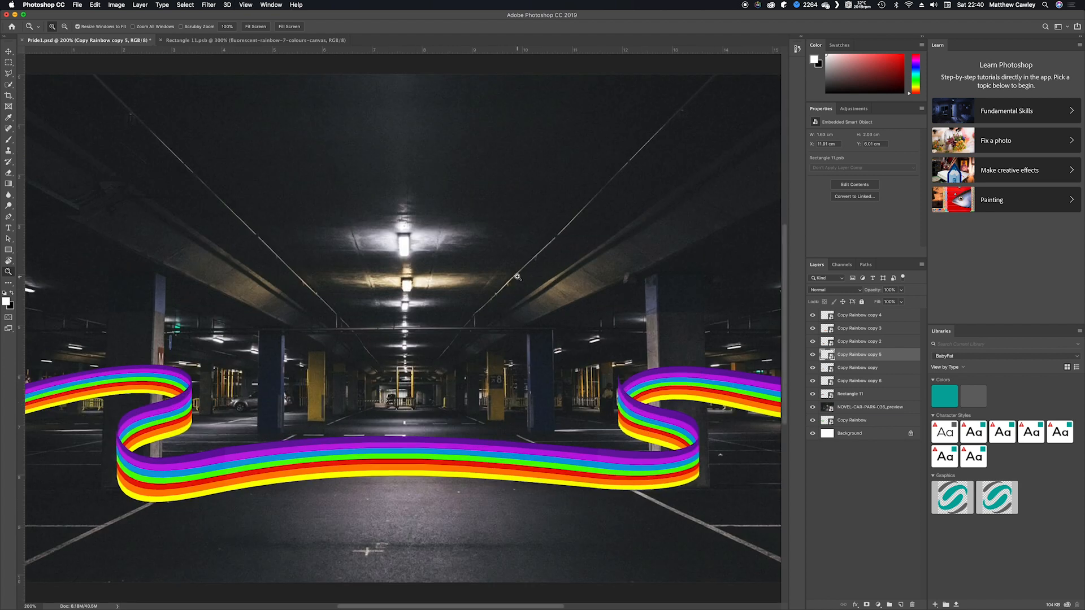
click(848, 315)
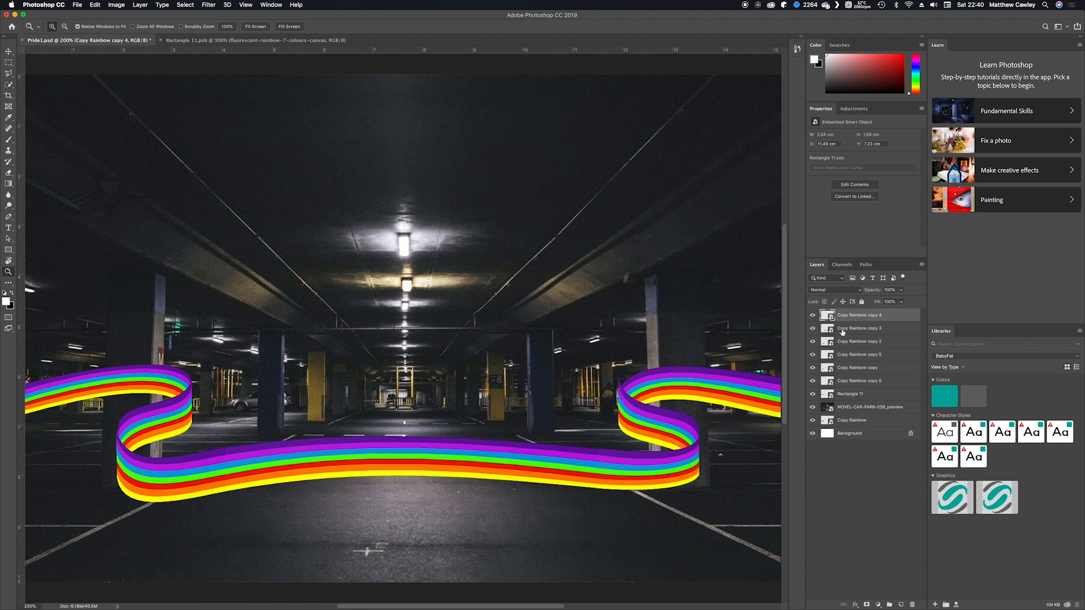
shift+click(854, 395)
drag(854, 394, 890, 604)
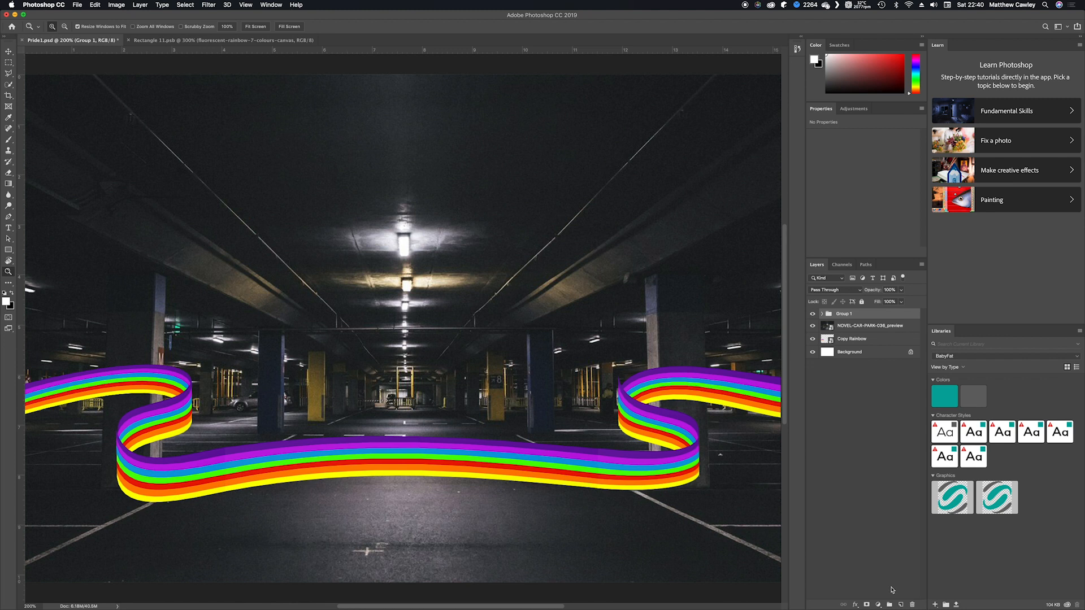
Rename the new group Rainbow and convert it to a smart object.
double_click(845, 314)
text(Rainbow)
key(Return)
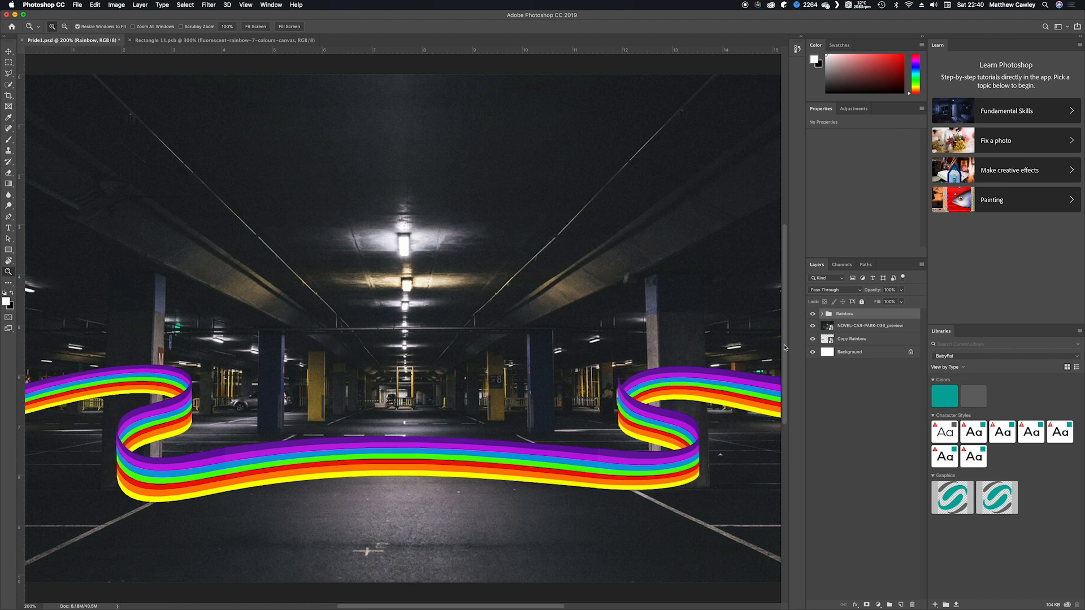
right_click(855, 317)
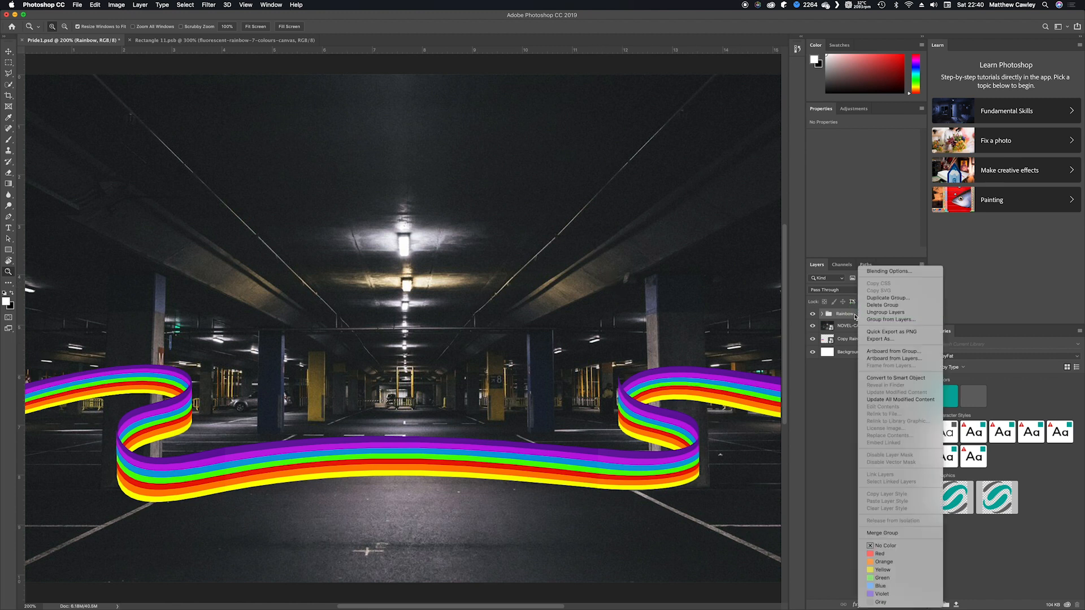
click(909, 380)
Duplicate the Rainbow smart object and name the copy Rainbow Reflection.
drag(863, 317, 903, 603)
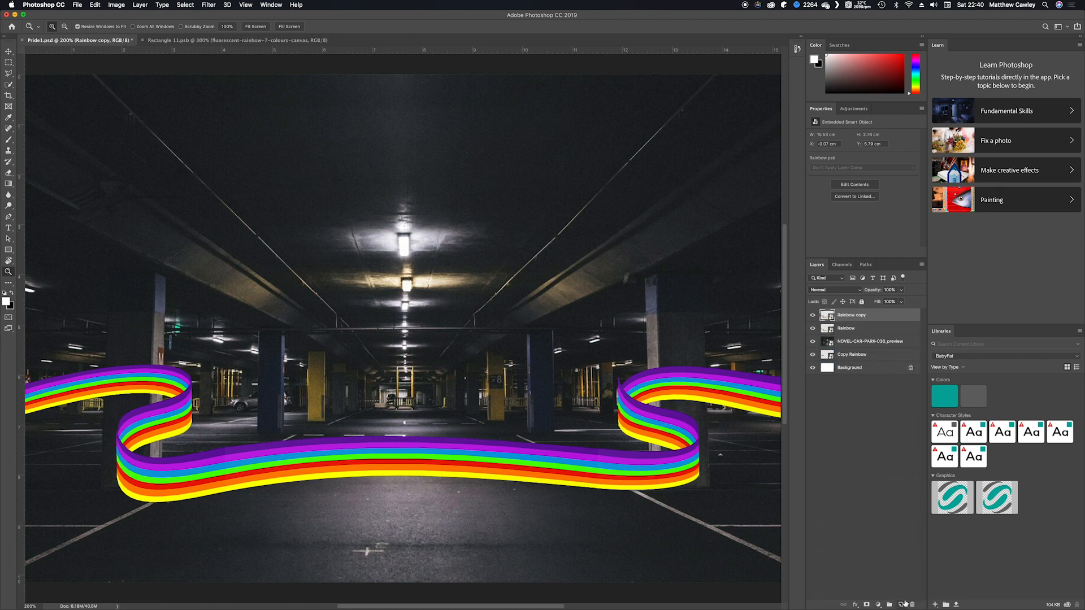
click(863, 314)
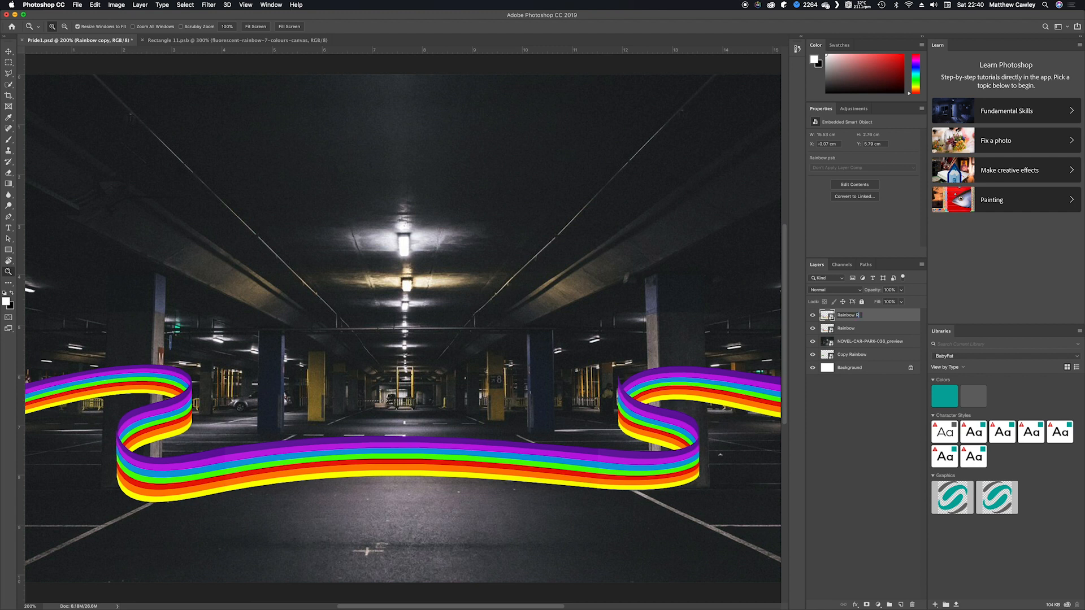
key(Return)
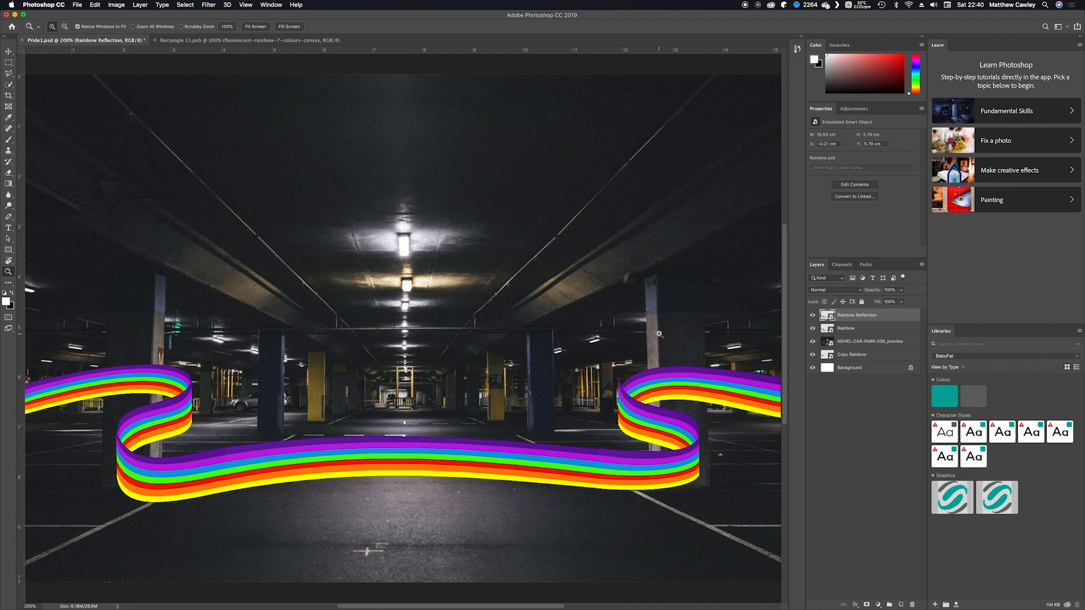
Move the Rainbow Reflection layer beneath Rainbow and hide it.
drag(846, 314, 850, 319)
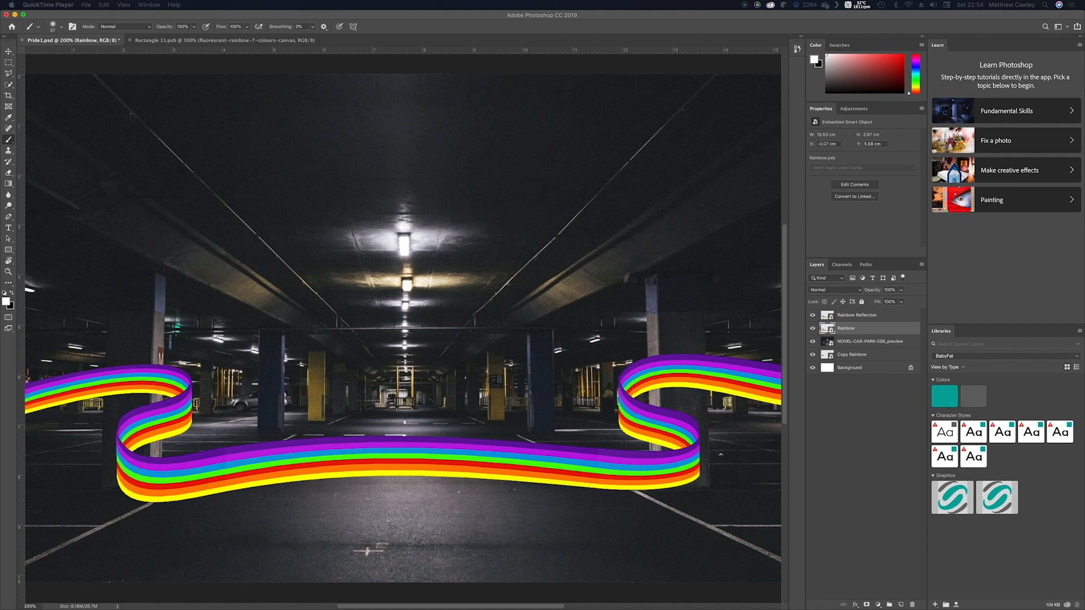
drag(818, 318, 843, 338)
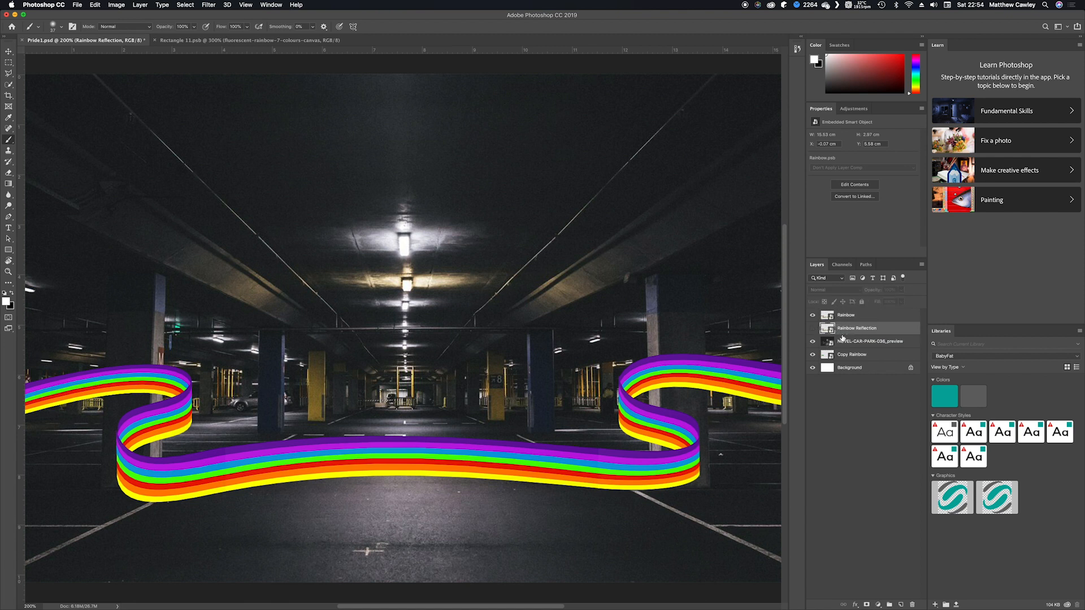
click(813, 328)
Add a layer mask to the Rainbow layer and brush out the rear ribbon where it crosses the right-hand pillar.
click(839, 320)
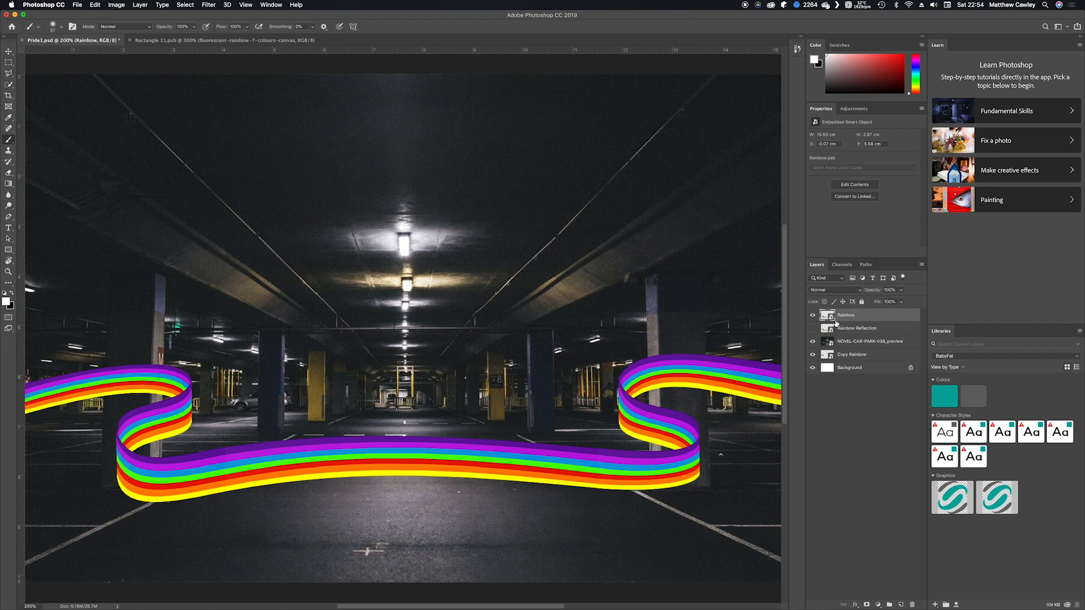
click(866, 605)
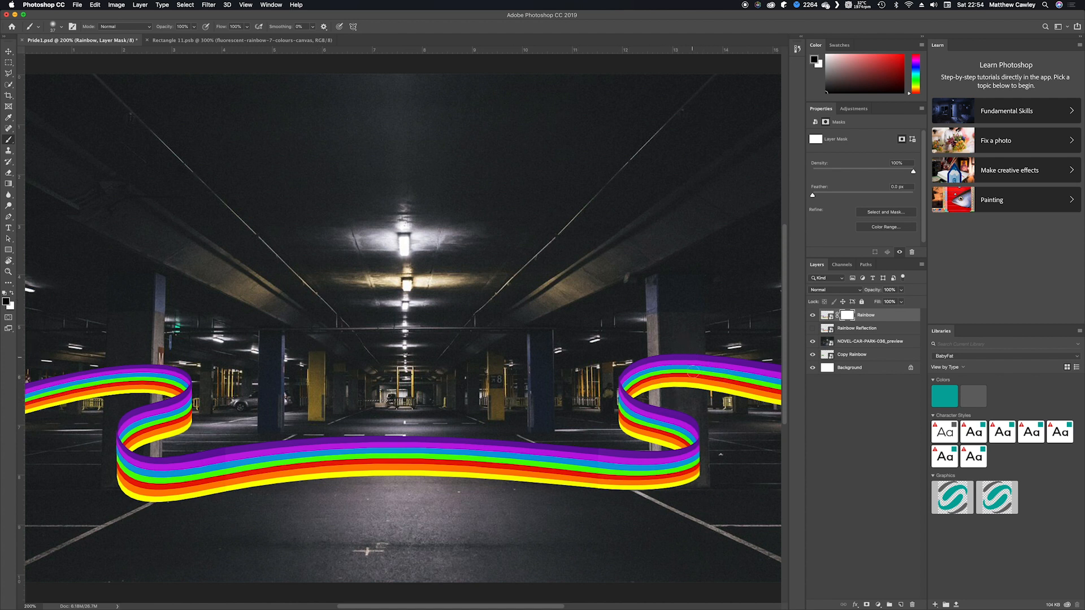
mouse_move(674, 339)
mouse_down()
mouse_move(672, 394)
mouse_move(672, 338)
mouse_move(675, 383)
mouse_move(683, 340)
mouse_move(687, 396)
mouse_move(698, 331)
mouse_move(697, 403)
mouse_move(701, 349)
mouse_move(693, 392)
mouse_move(675, 335)
mouse_move(662, 403)
mouse_move(666, 345)
mouse_move(654, 395)
mouse_move(654, 348)
mouse_move(652, 395)
mouse_move(651, 354)
mouse_move(649, 386)
mouse_up()
key(x)
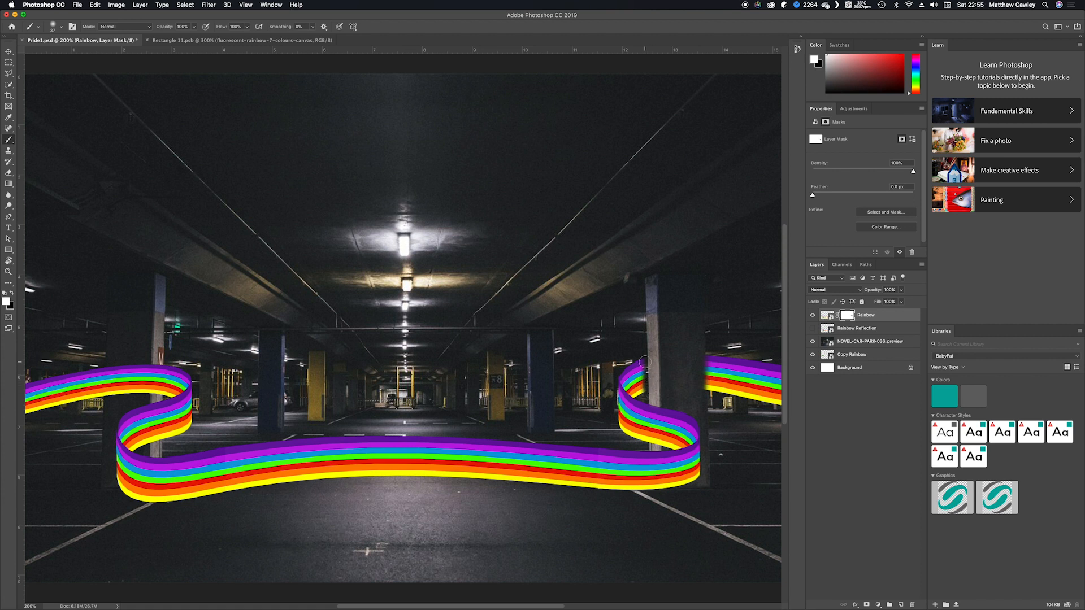
drag(644, 379, 643, 356)
Refine the mask along both edges of the right-hand pillar with black and white brush strokes so the ribbon ends cleanly behind it.
key(super+equal)
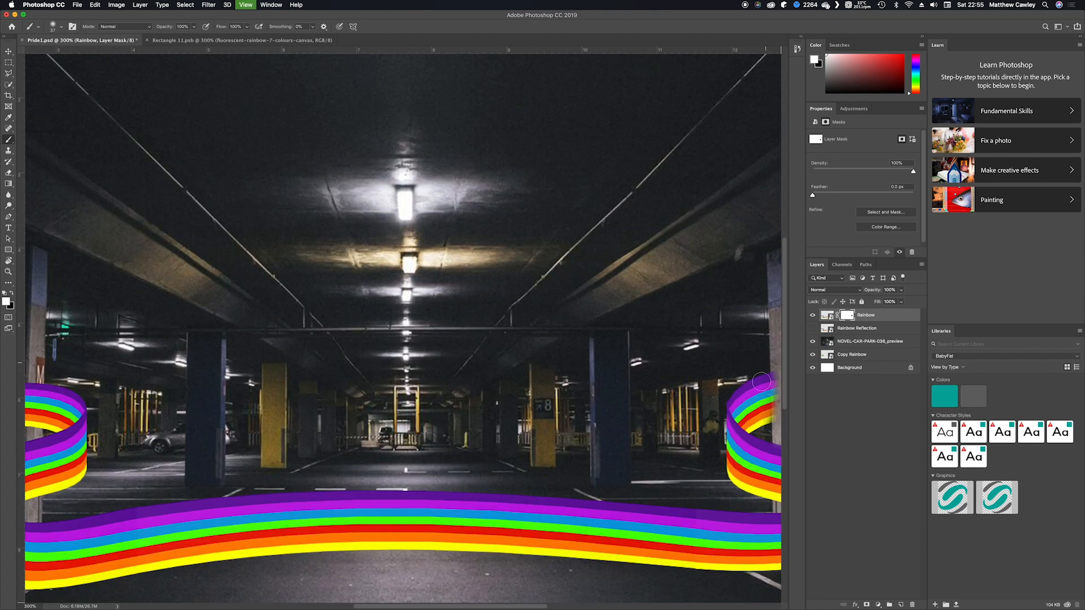
key(super+equal)
drag(525, 606, 635, 604)
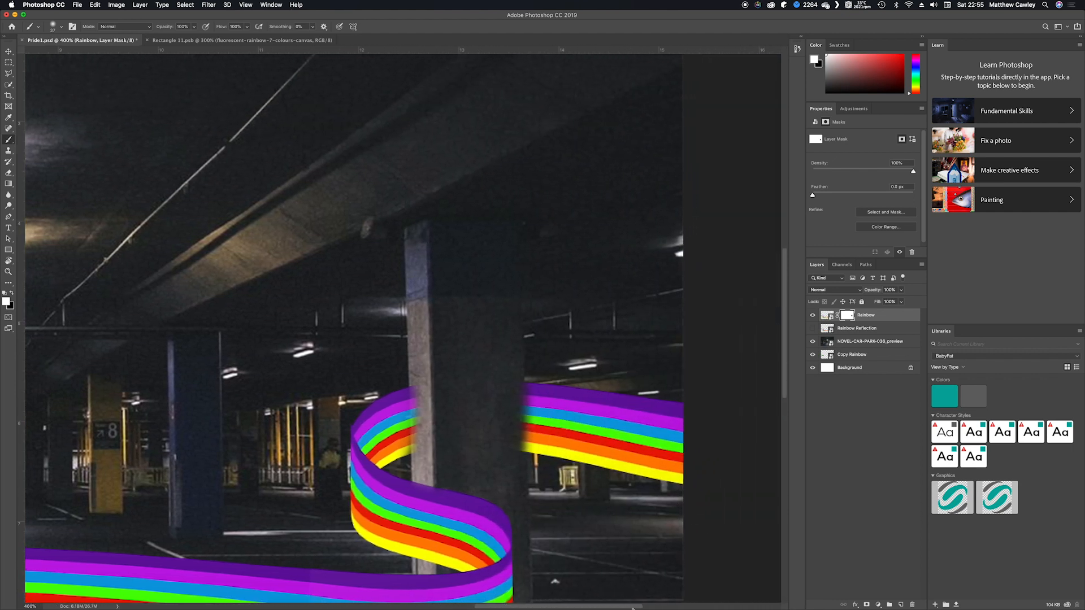
mouse_move(480, 393)
mouse_down()
mouse_move(428, 411)
mouse_move(426, 397)
mouse_move(436, 410)
mouse_move(437, 391)
mouse_move(433, 421)
mouse_move(416, 378)
mouse_move(422, 446)
mouse_move(421, 395)
mouse_move(422, 439)
mouse_move(421, 402)
mouse_move(418, 443)
mouse_up()
key(x)
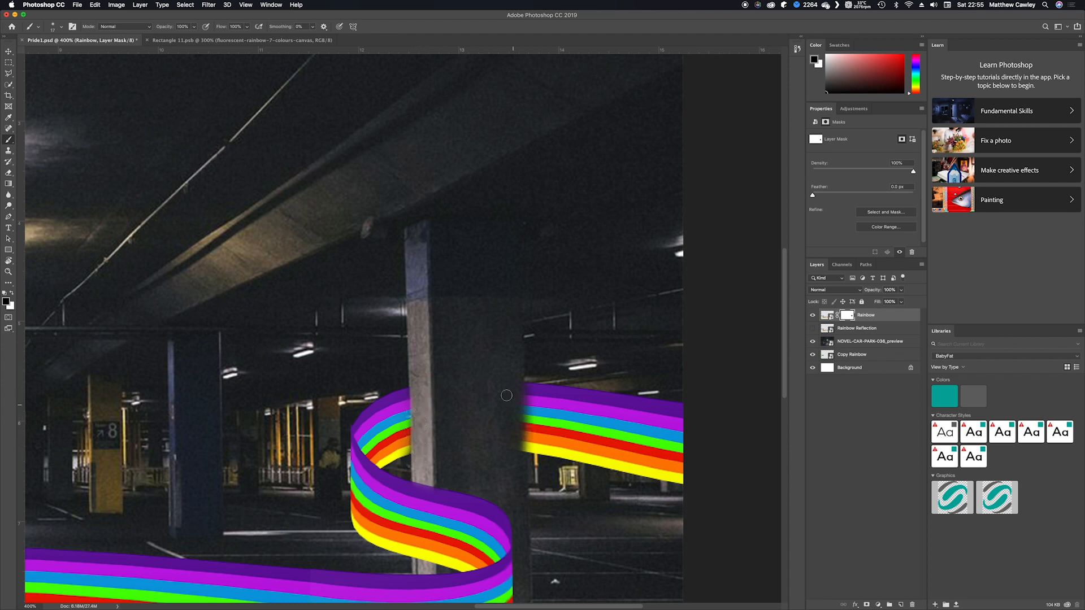
mouse_move(513, 411)
mouse_down()
mouse_move(522, 464)
mouse_move(517, 381)
mouse_move(517, 478)
mouse_up()
key(x)
drag(535, 390, 528, 443)
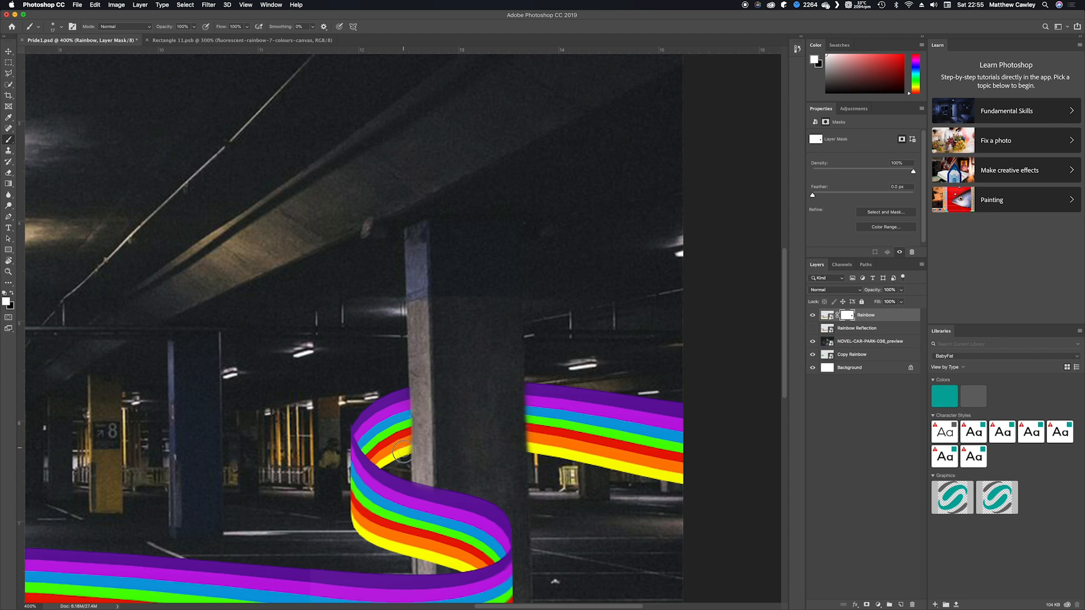
Mask out the rear ribbon where it crosses the left-hand pillar marked M, keeping the front fold intact.
drag(540, 606, 319, 603)
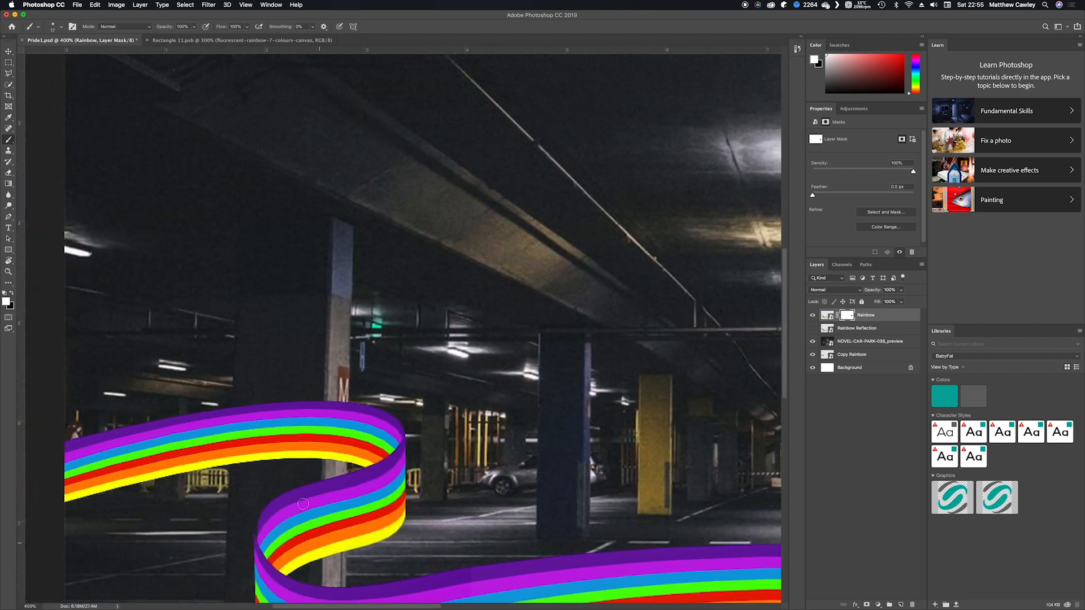
key(x)
mouse_move(288, 406)
mouse_down()
mouse_move(277, 456)
mouse_move(280, 414)
mouse_move(265, 455)
mouse_move(271, 430)
mouse_move(258, 444)
mouse_move(251, 426)
mouse_move(240, 442)
mouse_move(265, 396)
mouse_move(251, 442)
mouse_move(241, 403)
mouse_move(238, 471)
mouse_move(241, 412)
mouse_move(238, 462)
mouse_move(242, 417)
mouse_move(245, 438)
mouse_move(279, 435)
mouse_move(293, 407)
mouse_move(297, 460)
mouse_move(314, 390)
mouse_move(297, 441)
mouse_move(277, 451)
mouse_move(297, 462)
mouse_move(331, 442)
mouse_move(319, 449)
mouse_move(300, 388)
mouse_move(320, 413)
mouse_move(340, 390)
mouse_move(339, 428)
mouse_move(341, 390)
mouse_move(340, 454)
mouse_up()
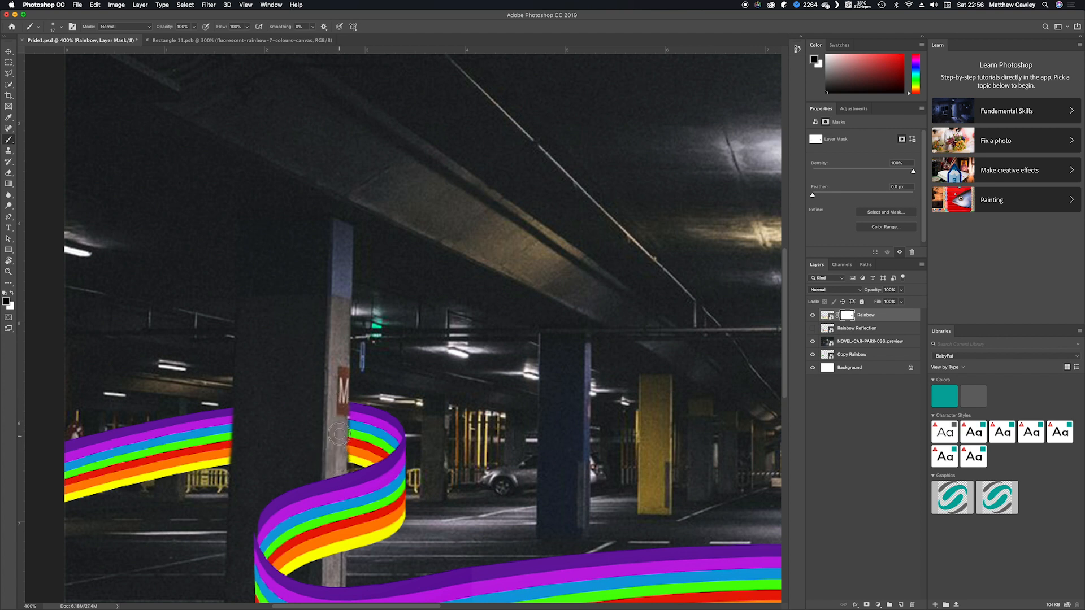
key(x)
key(x)
Add a Curves adjustment layer named Shadows above Rainbow and darken the image by lowering the curve's shadow point and highlight end.
key(super+minus)
key(super+minus)
key(super+minus)
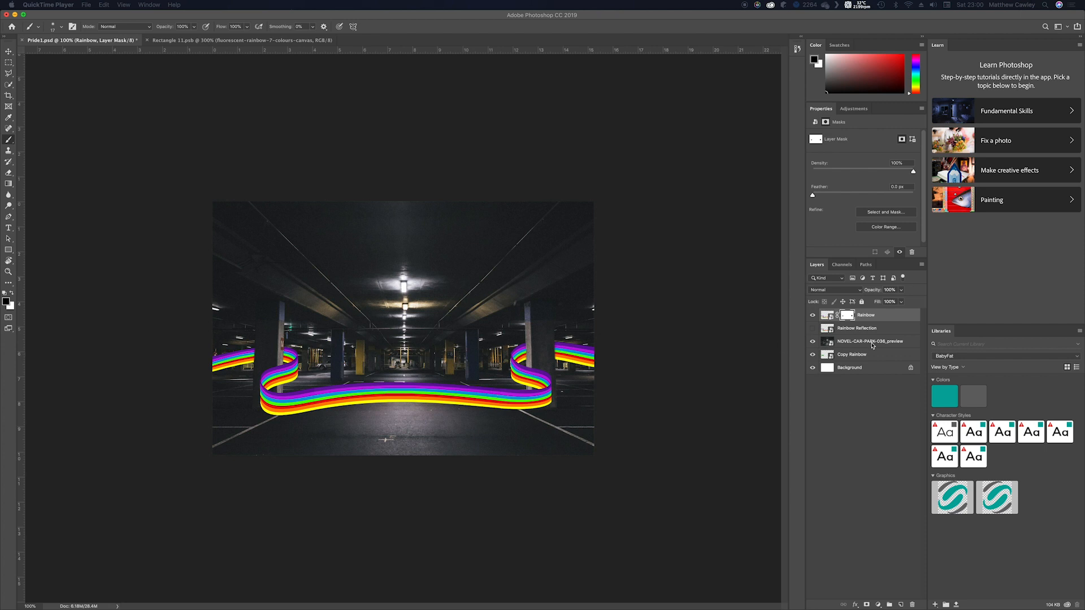
click(878, 603)
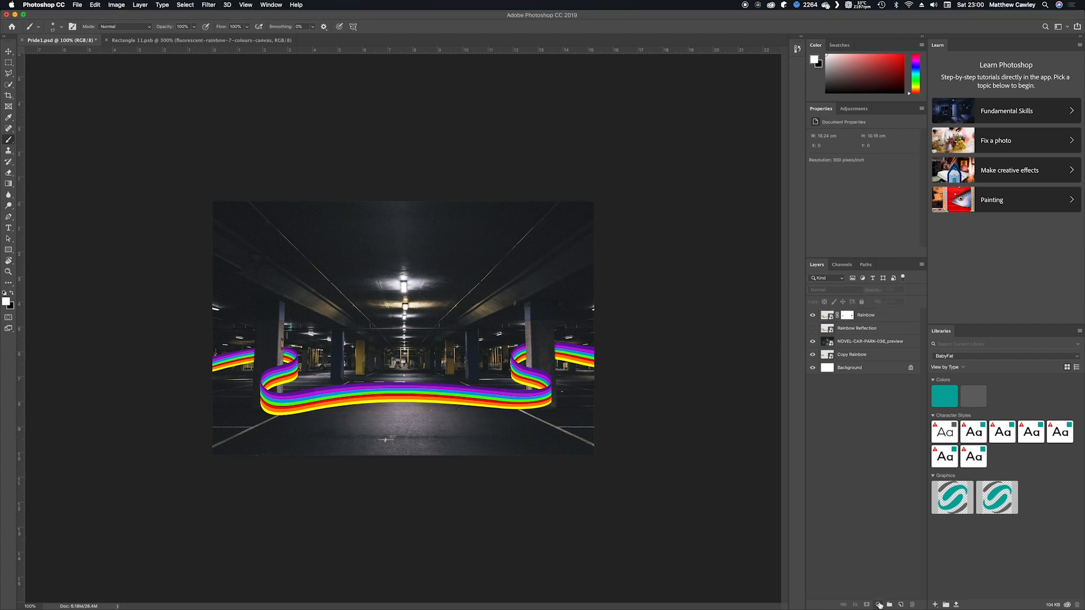
click(878, 604)
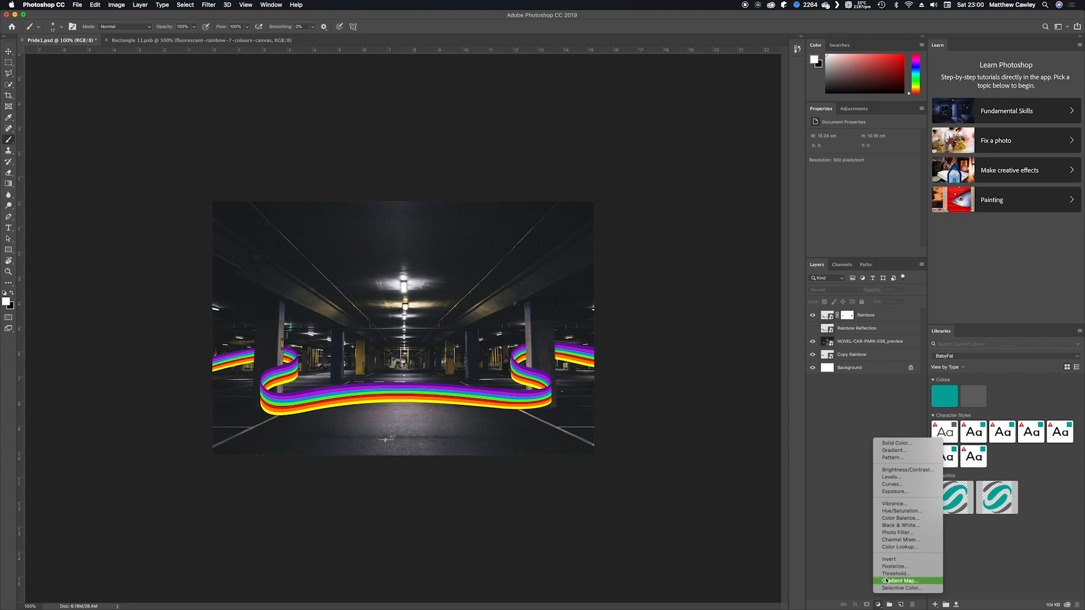
click(893, 484)
click(872, 315)
text(Shadows)
key(Return)
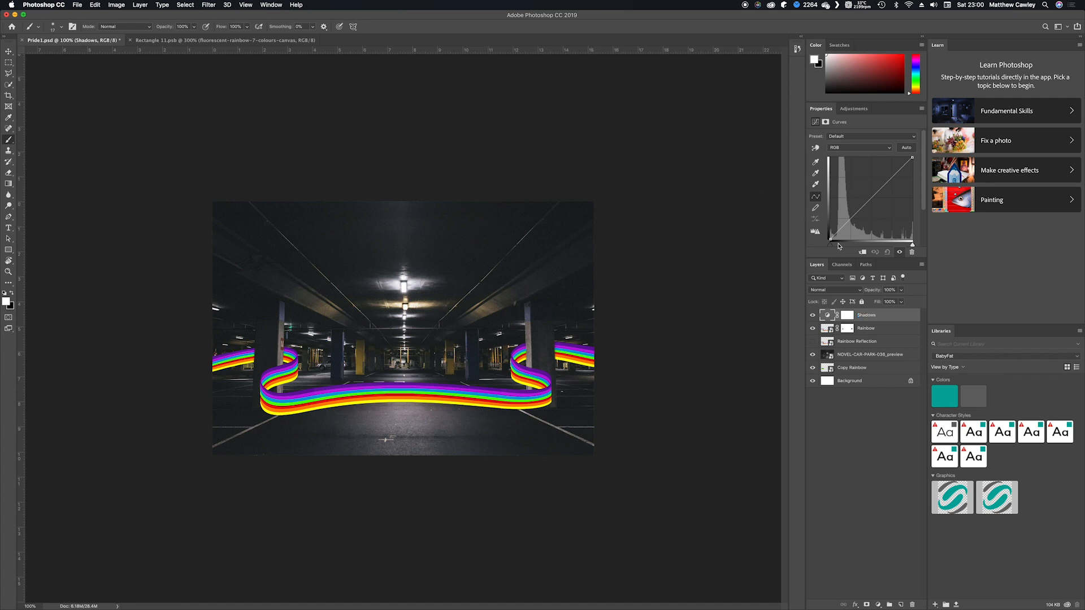
drag(838, 230, 839, 233)
drag(912, 159, 914, 164)
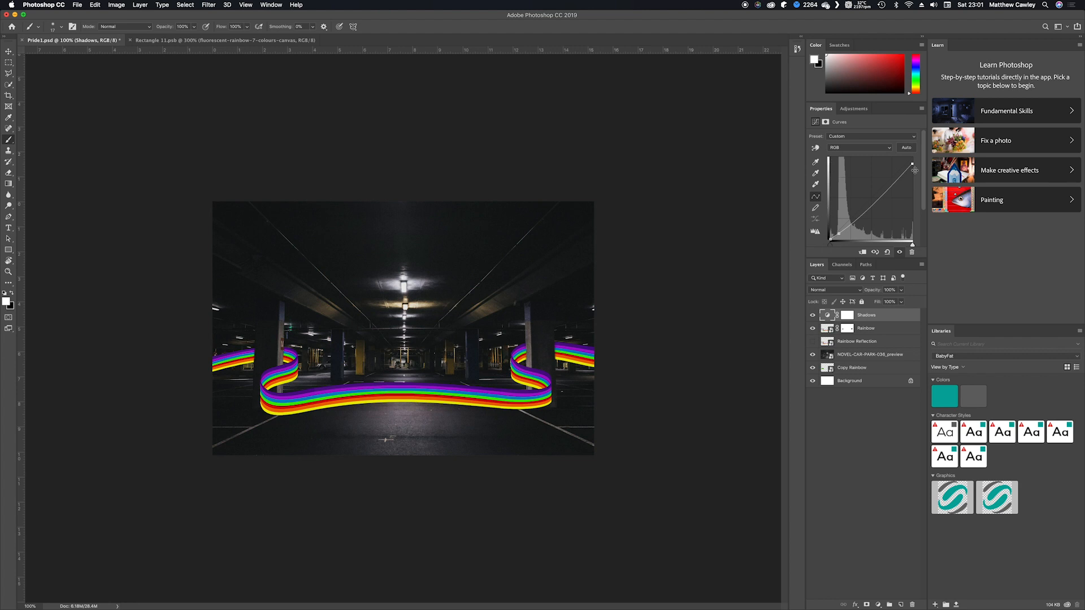
Lower the highlight end of the Shadows curve further and clip the adjustment layer to the Rainbow layer.
drag(912, 164, 912, 181)
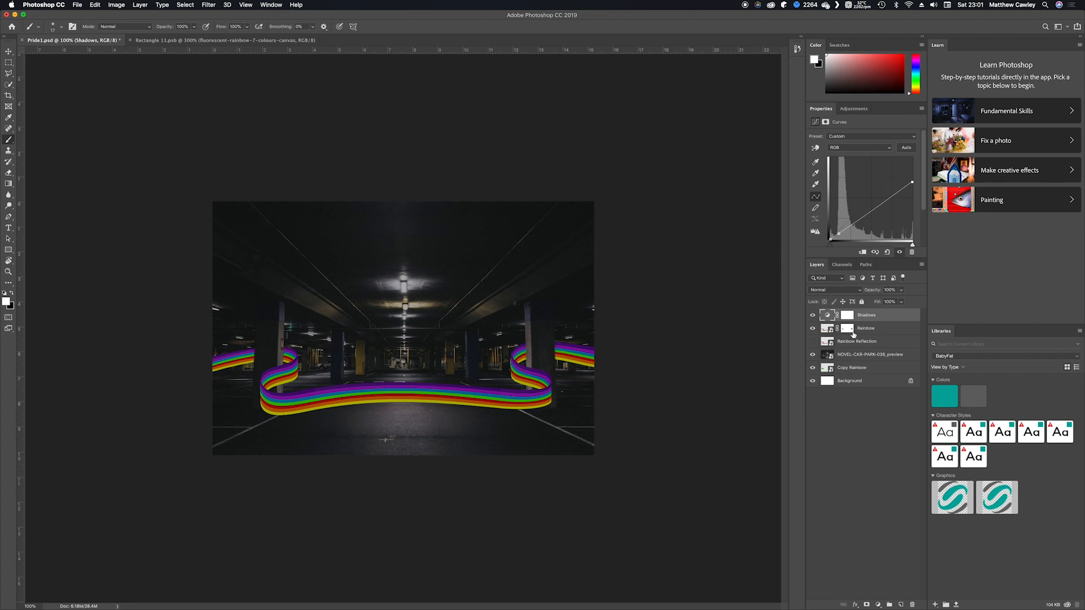
click(863, 253)
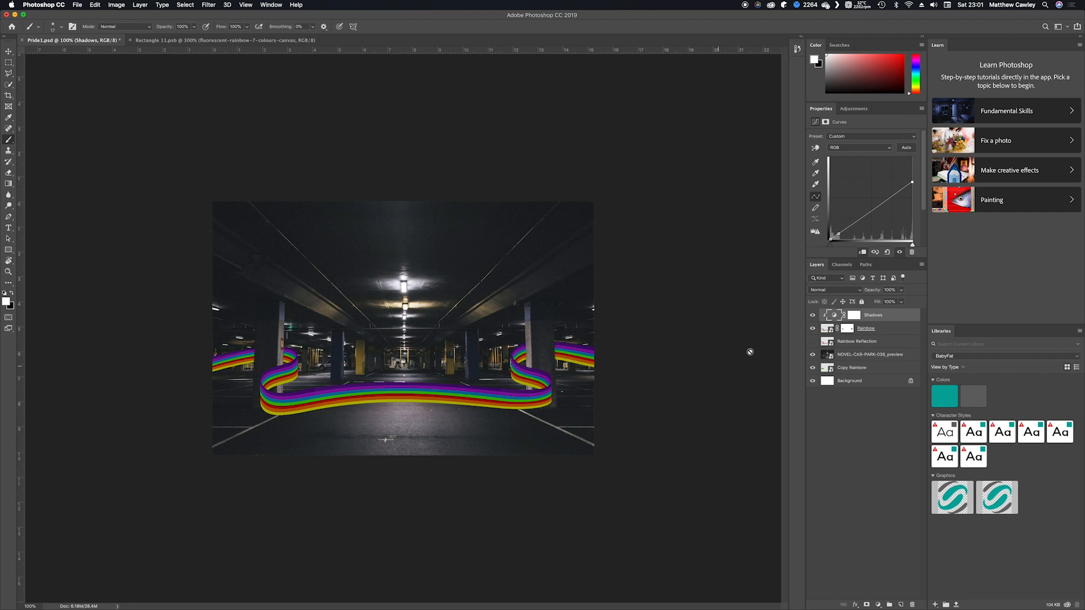
Fill the Shadows mask with black, then paint white with a larger brush over the ribbon's folds beside both pillars.
click(853, 314)
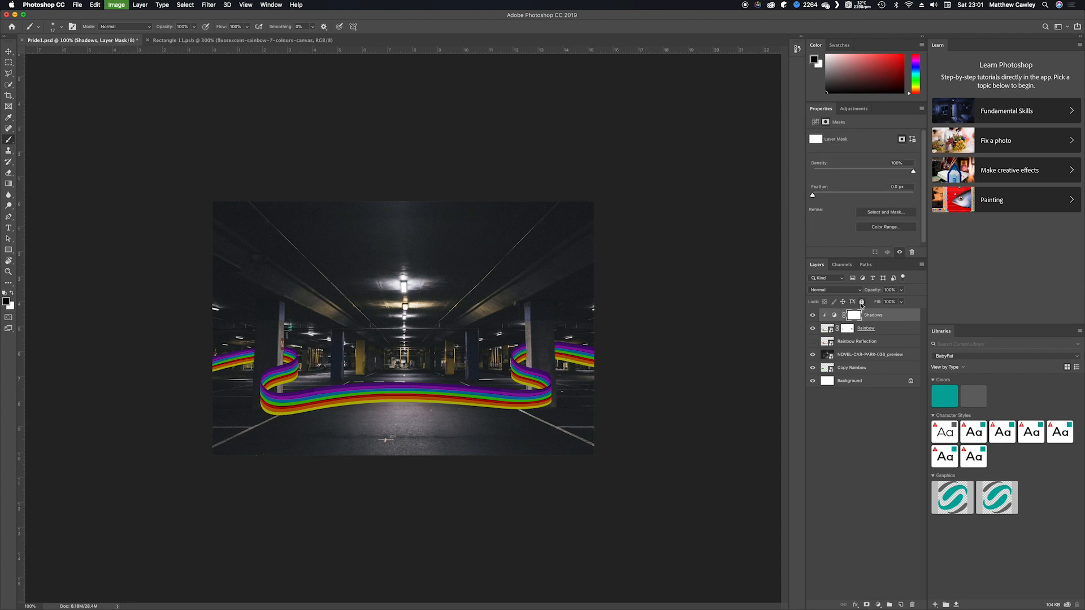
key(alt+BackSpace)
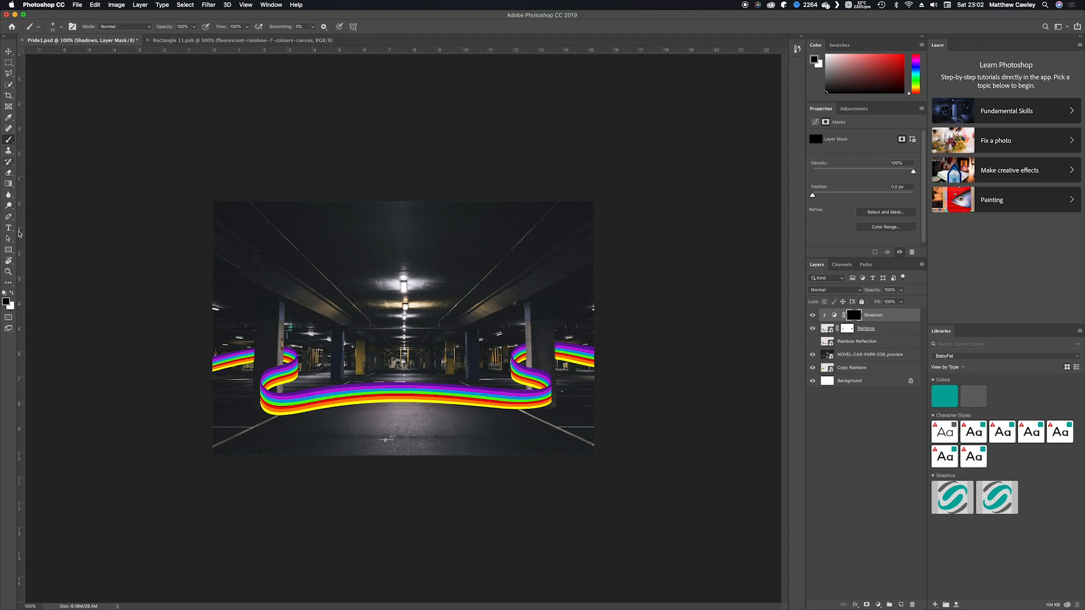
key(x)
key(bracketright)
key(bracketright)
key(bracketright)
key(bracketright)
key(bracketright)
key(bracketright)
key(bracketright)
drag(524, 350, 524, 349)
mouse_move(282, 353)
mouse_down()
mouse_move(240, 356)
mouse_move(276, 381)
mouse_up()
mouse_move(545, 377)
mouse_down()
mouse_move(538, 386)
mouse_move(523, 359)
mouse_move(572, 345)
mouse_move(557, 355)
mouse_move(548, 345)
mouse_up()
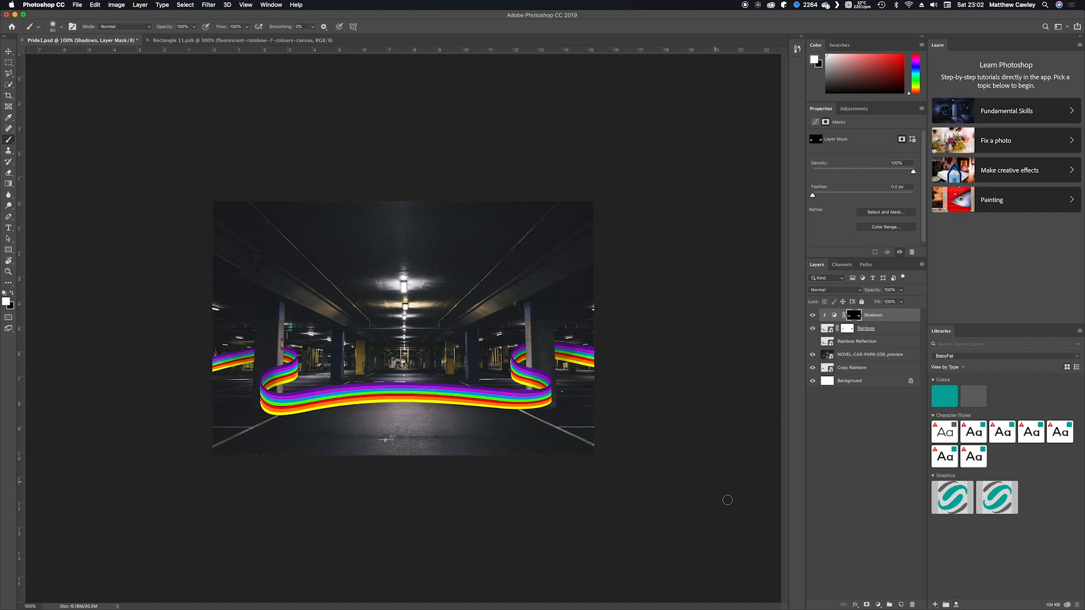
Add a Curves layer above Shadows, brighten it by raising the black point and pulling the white point inward, and clip it to Rainbow.
click(878, 604)
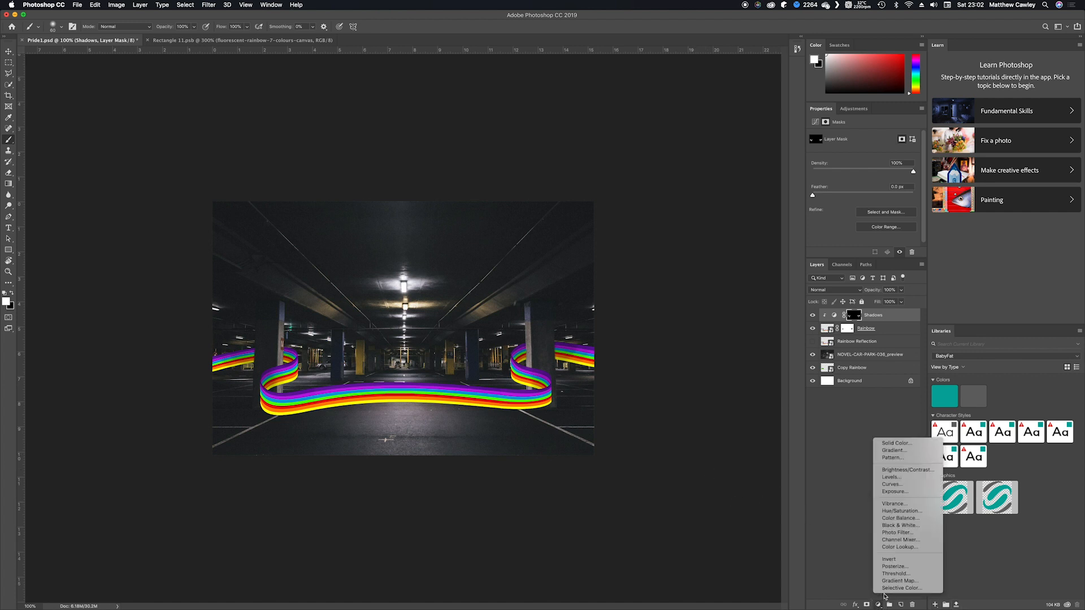
click(891, 484)
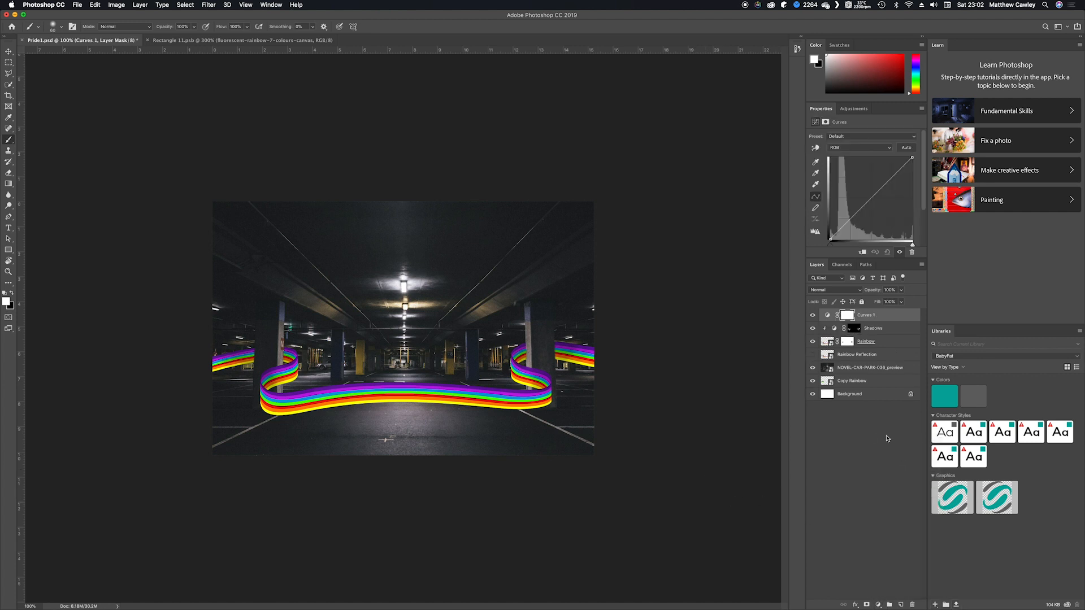
click(829, 239)
click(830, 238)
drag(830, 238, 831, 230)
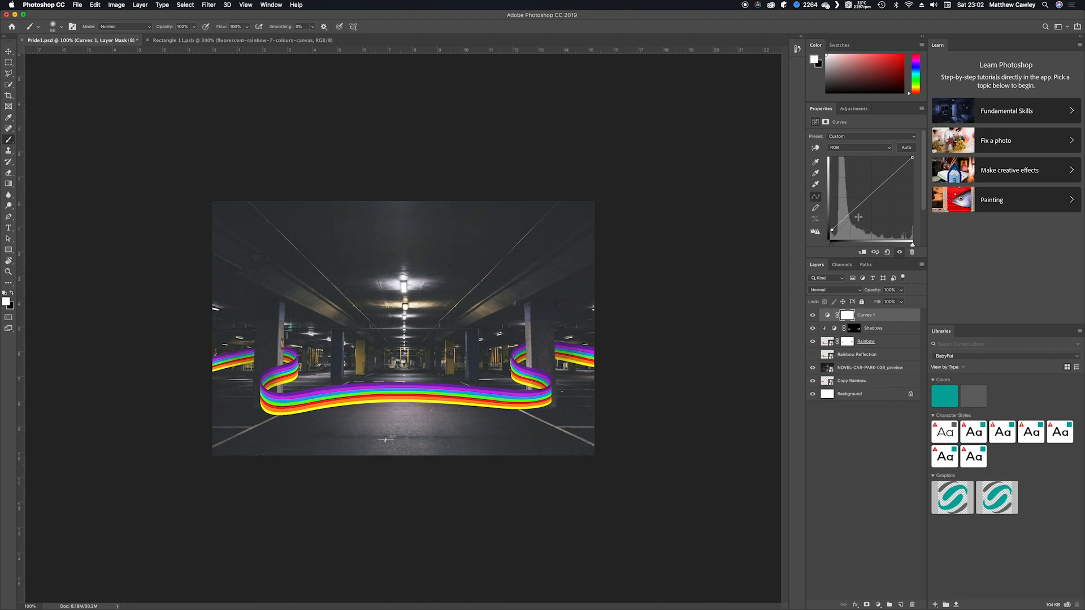
drag(910, 158, 886, 157)
click(863, 252)
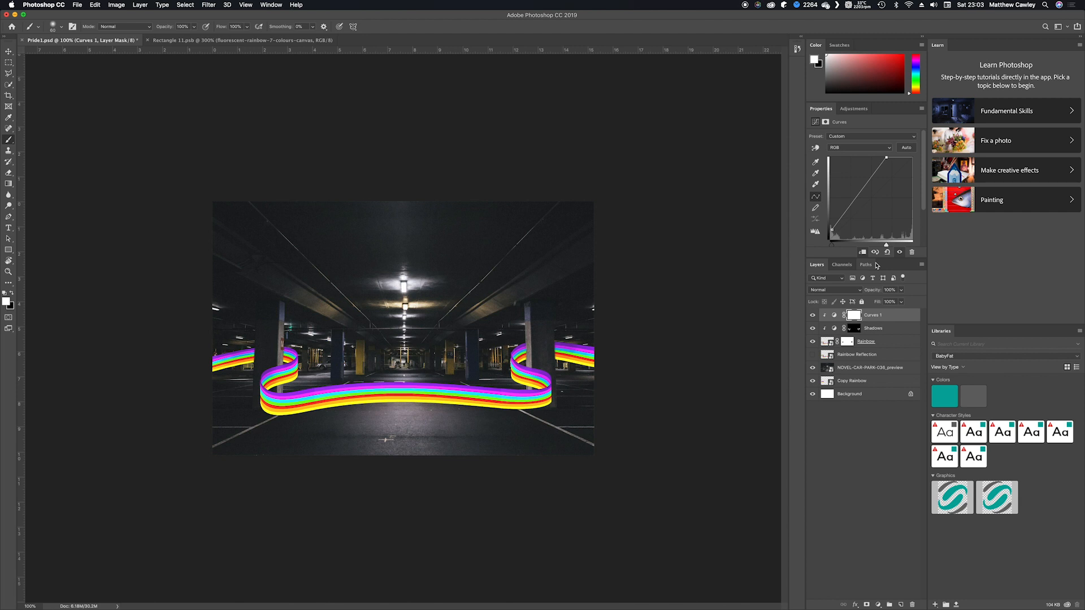
Invert the Curves 1 layer mask to black and swap the foreground and background colours for mask painting.
key(super+i)
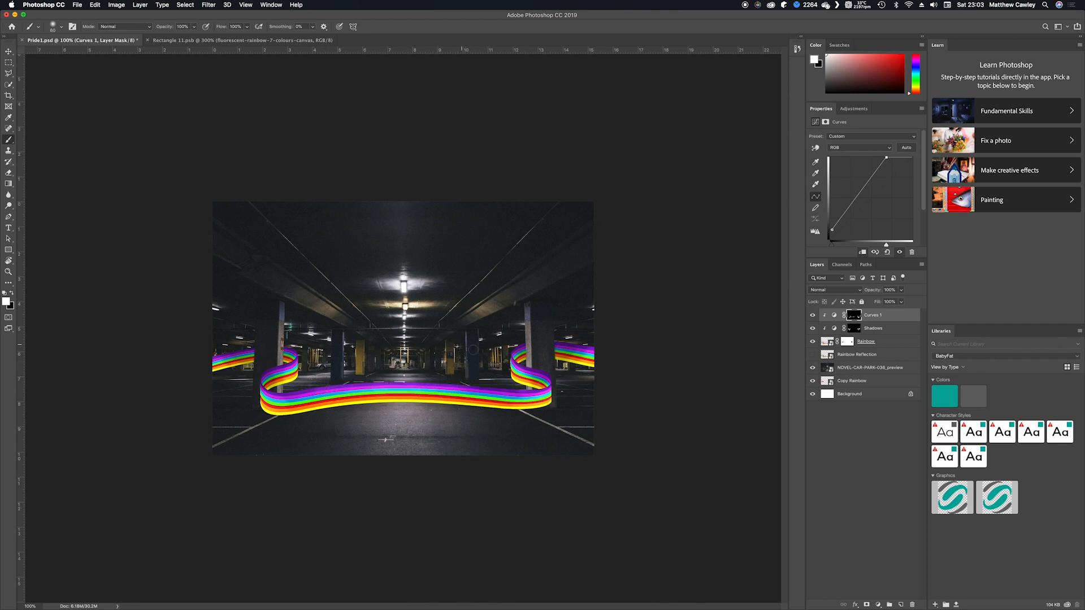
key(x)
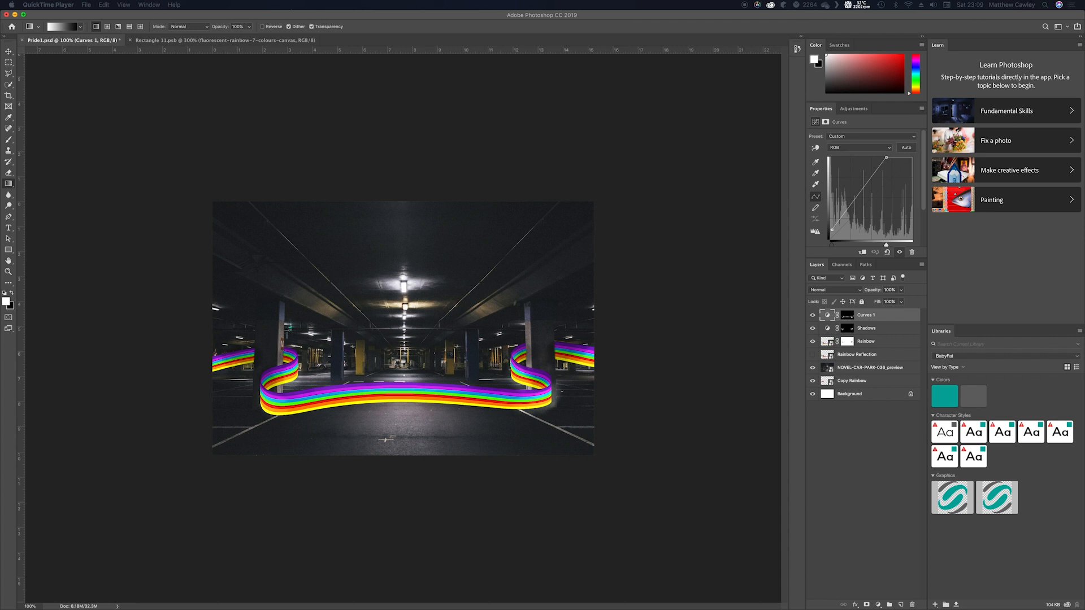
Load the Rainbow layer's outline as a selection, invert it, and clear the adjustment masking outside the ribbon, ending with no selection.
click(253, 392)
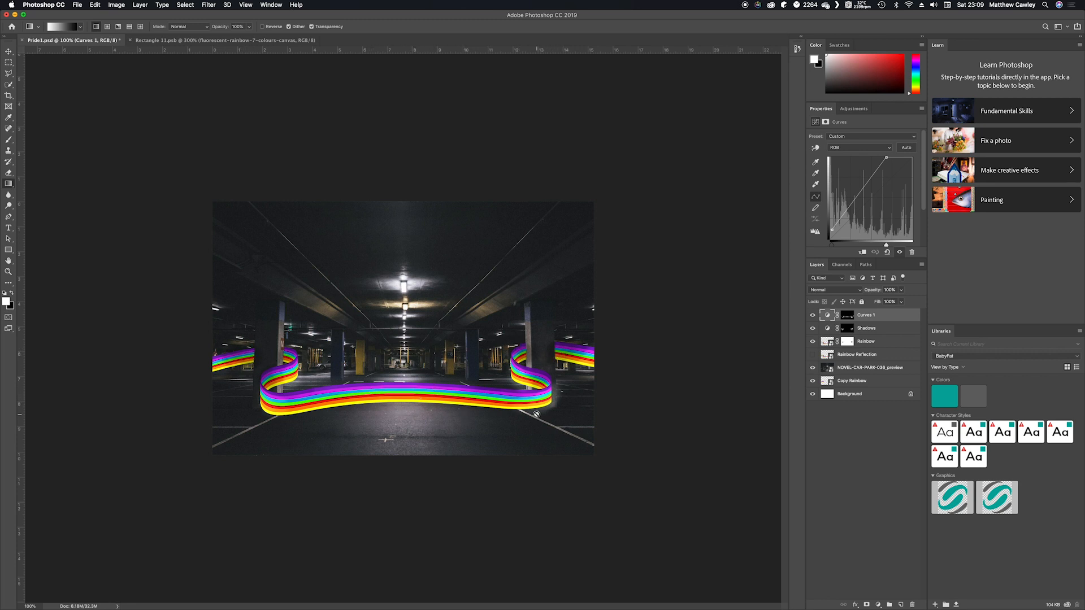
click(826, 342)
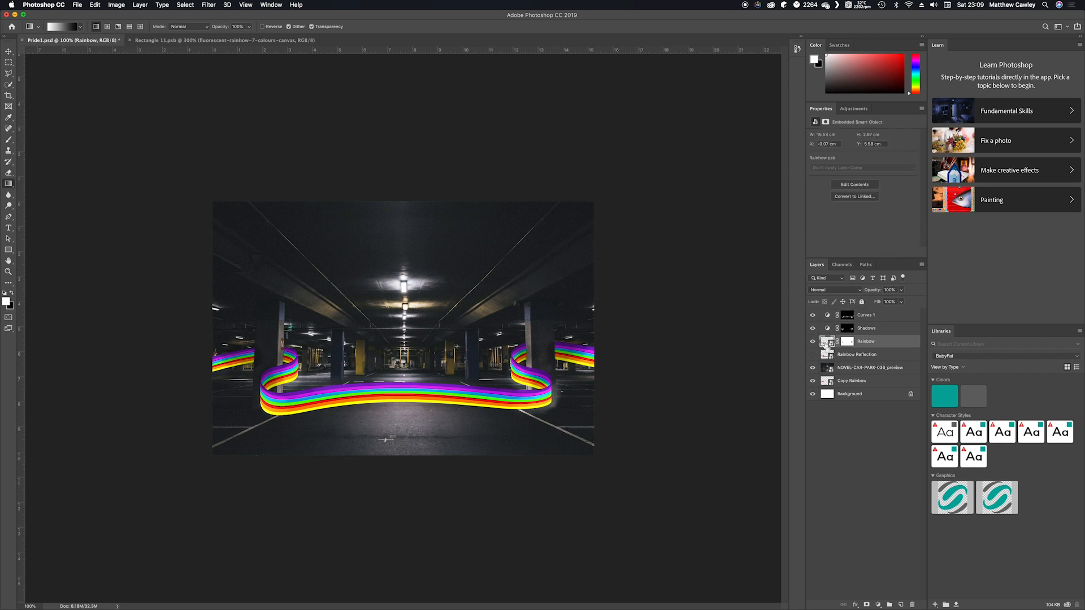
super+click(826, 341)
key(super+shift+i)
key(BackSpace)
key(Return)
click(843, 314)
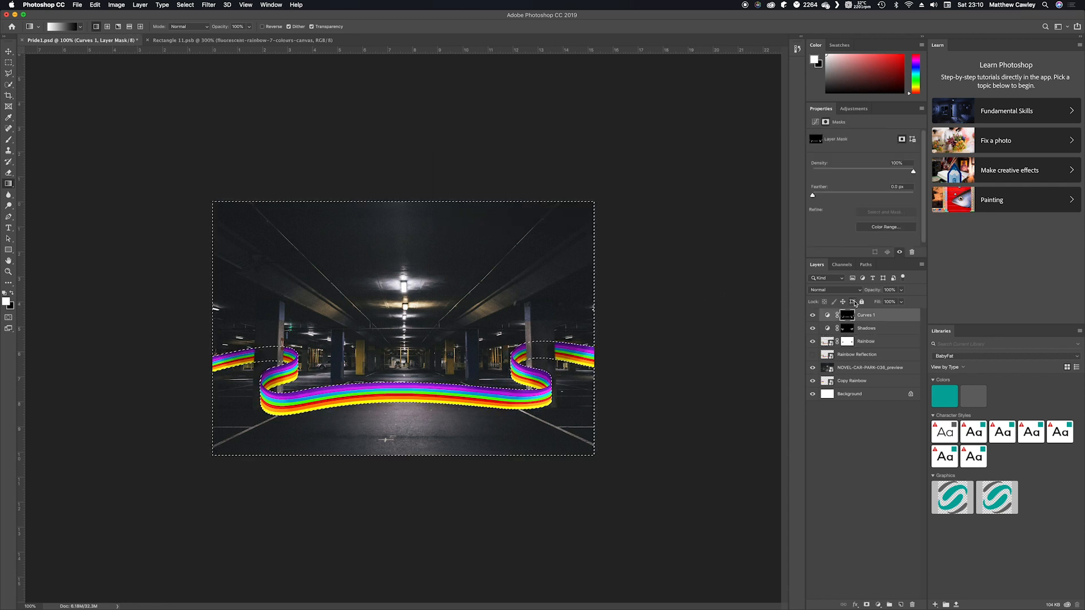
key(super+d)
Group the Rainbow, Shadows and Curves 1 layers and add a layer mask to the group.
shift+click(882, 341)
click(890, 606)
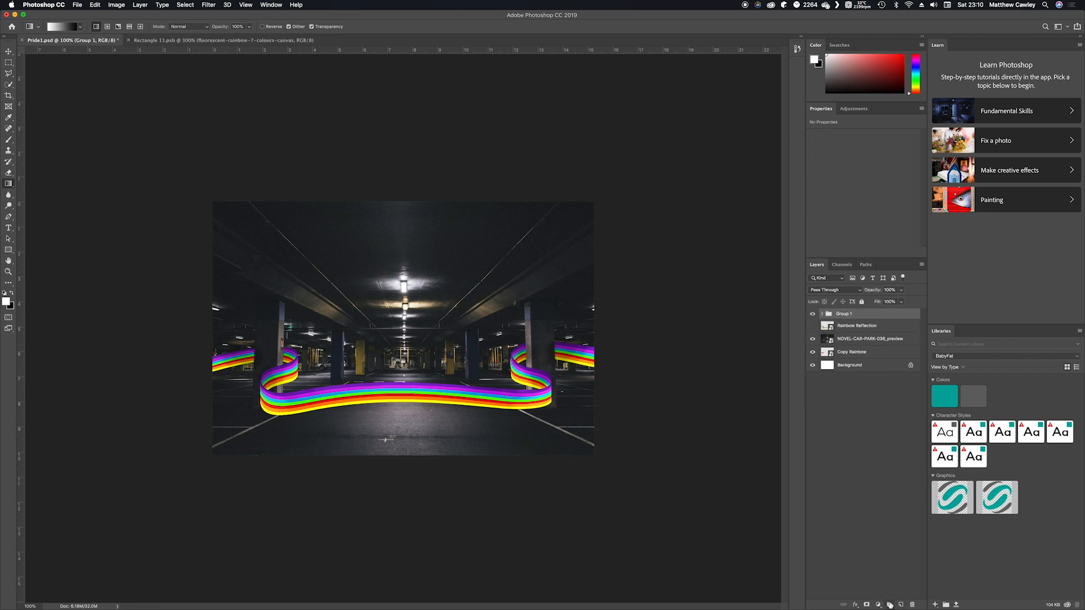
click(866, 600)
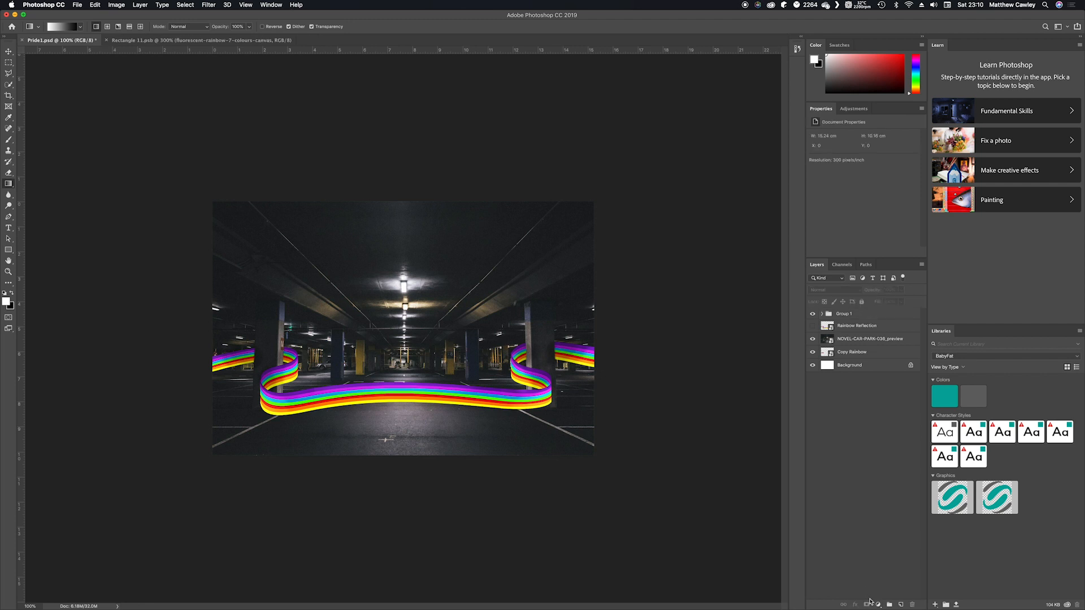
click(874, 314)
click(866, 604)
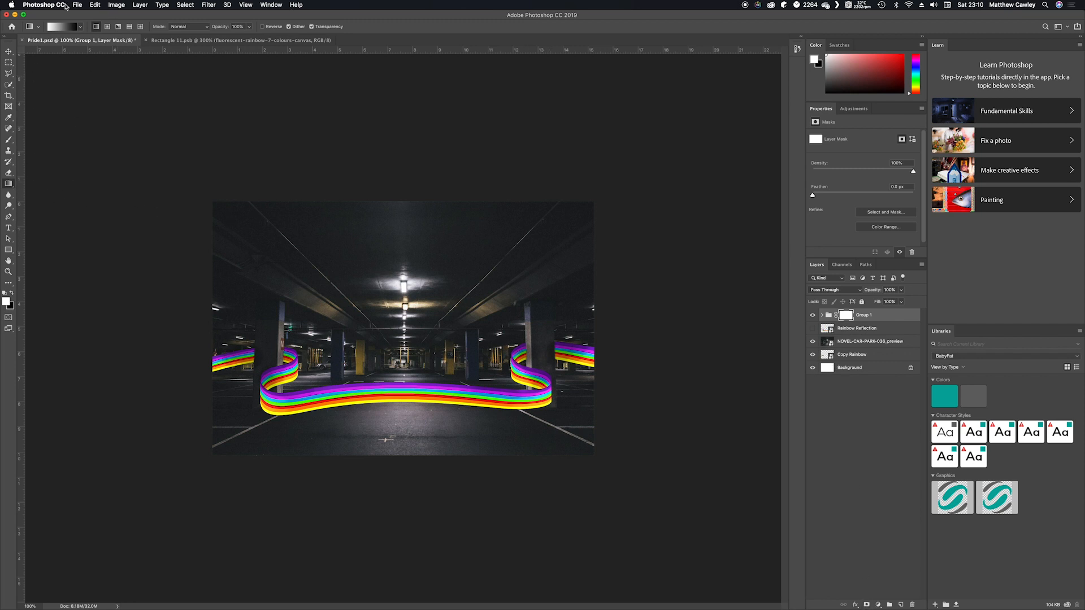
Try a horizontal white-to-black gradient across the middle of the ribbon on the group mask, then undo it.
click(81, 27)
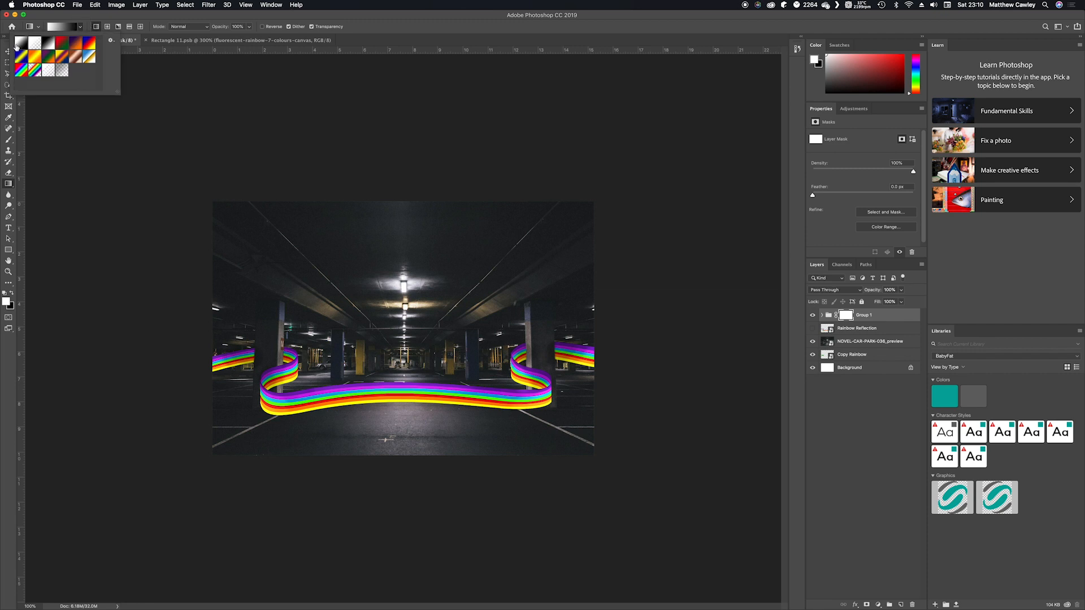
click(81, 27)
drag(319, 379, 493, 377)
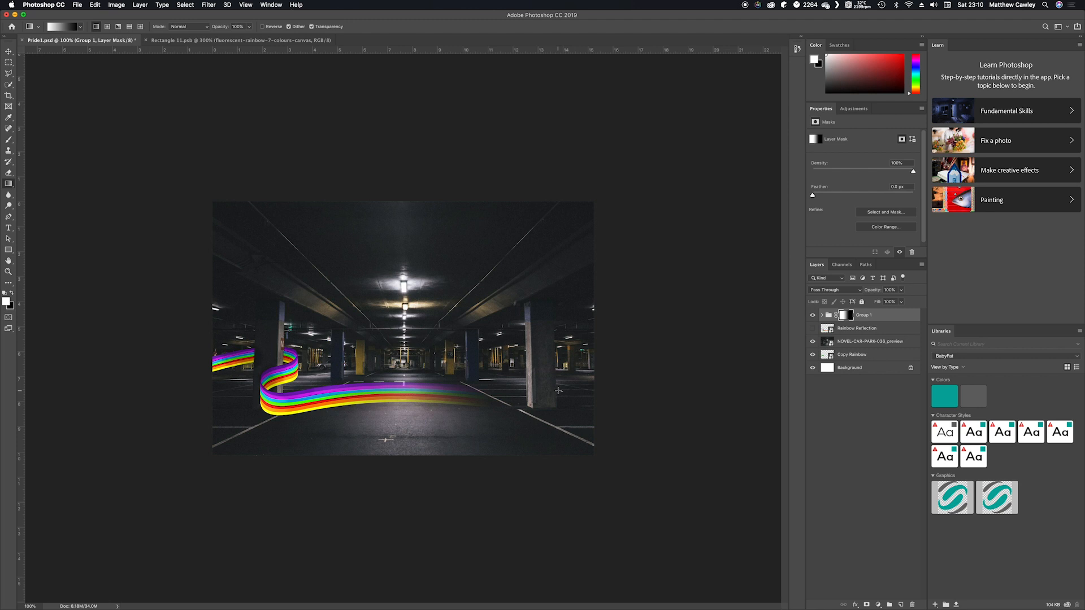
key(super+z)
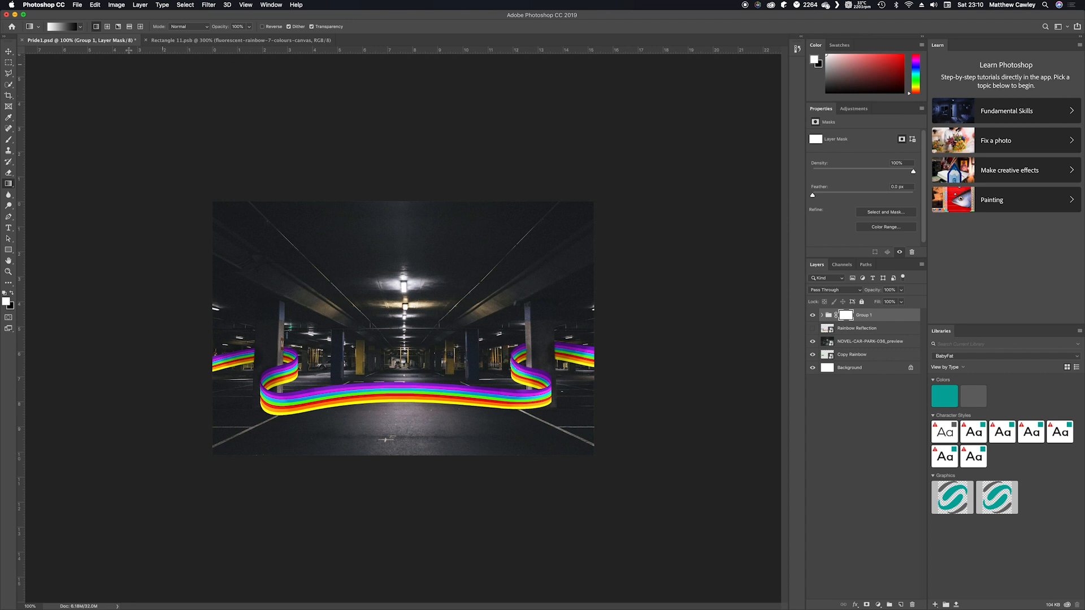
Open the Foreground to Background gradient for editing and add five white colour stops spaced along it.
click(58, 29)
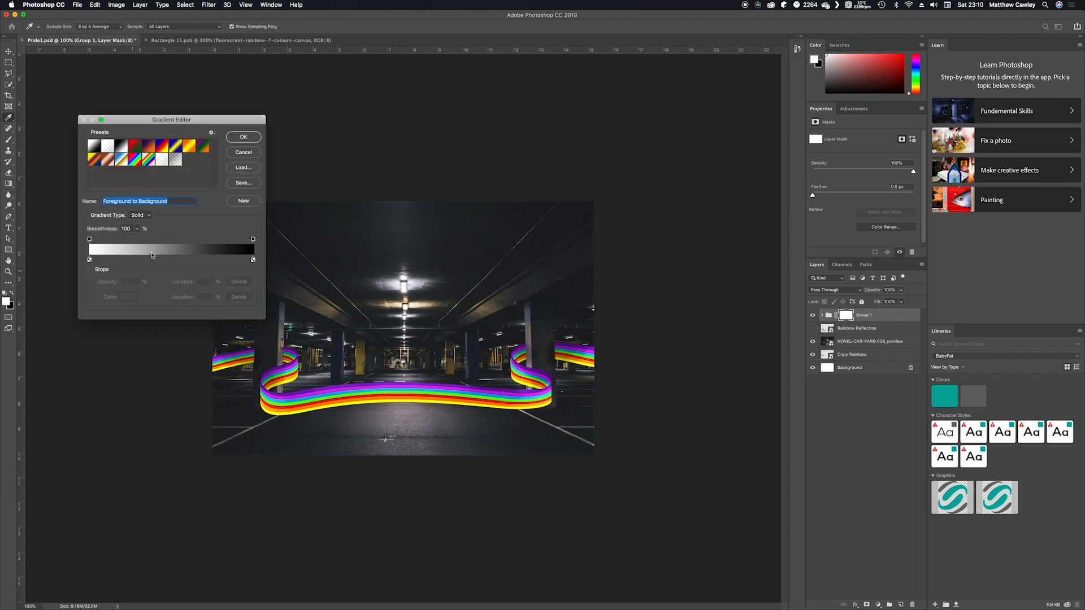
drag(158, 117, 431, 25)
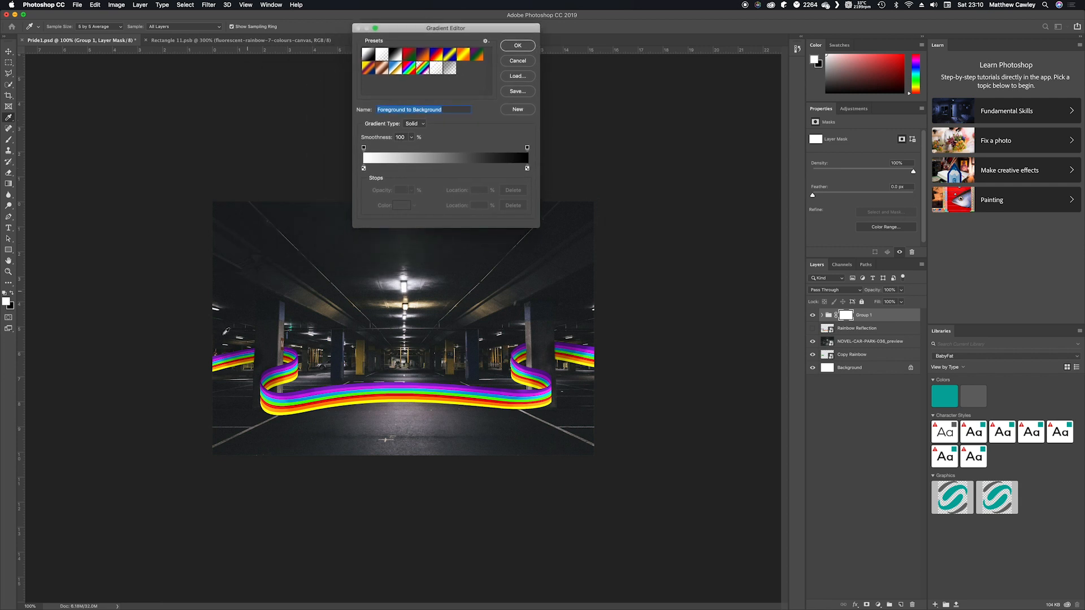
click(386, 168)
click(413, 168)
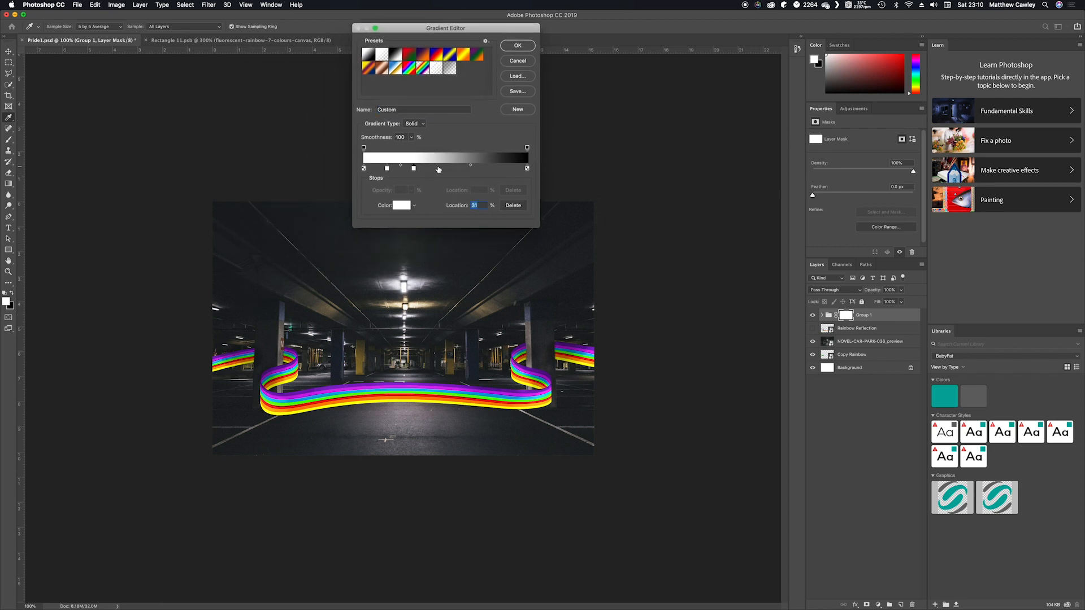
click(445, 168)
click(475, 168)
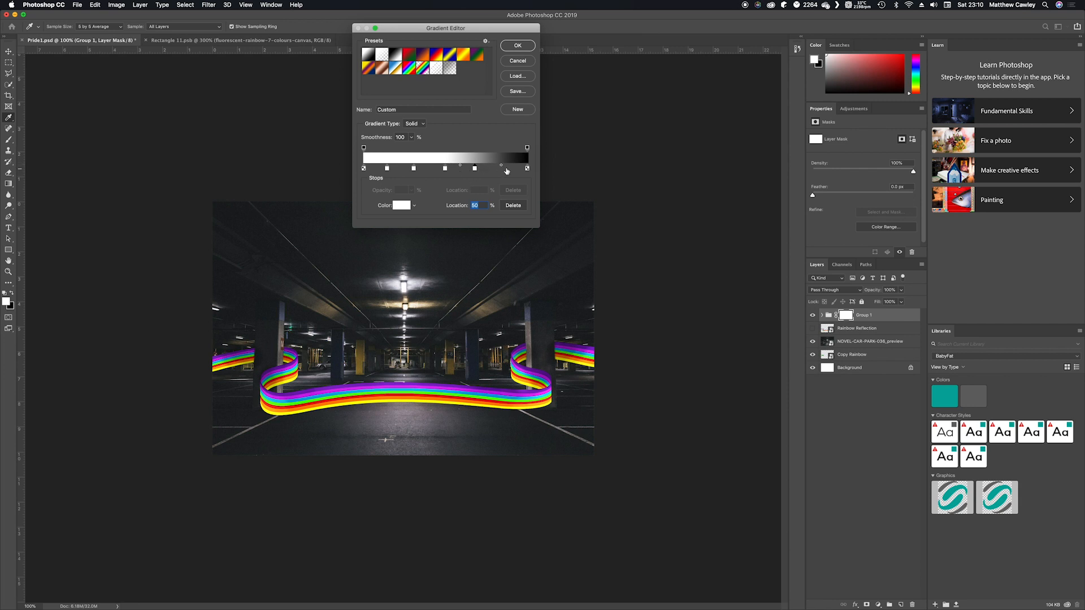
click(506, 169)
Enlarge the Gradient Editor and set the first inner stop to light grey at 13% location.
drag(518, 29, 410, 104)
drag(433, 292, 598, 288)
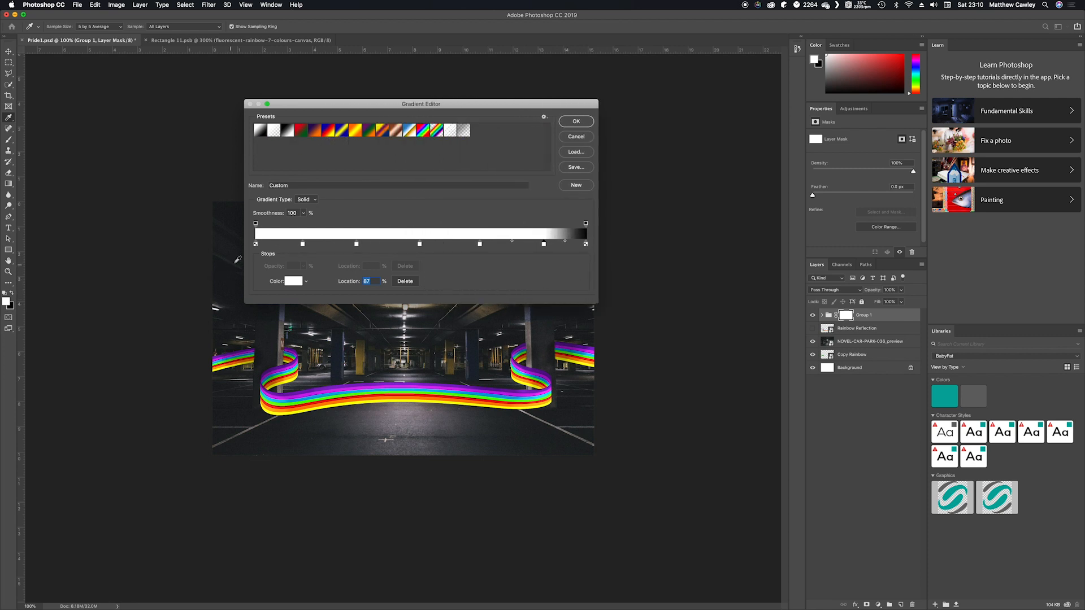
drag(244, 259, 210, 245)
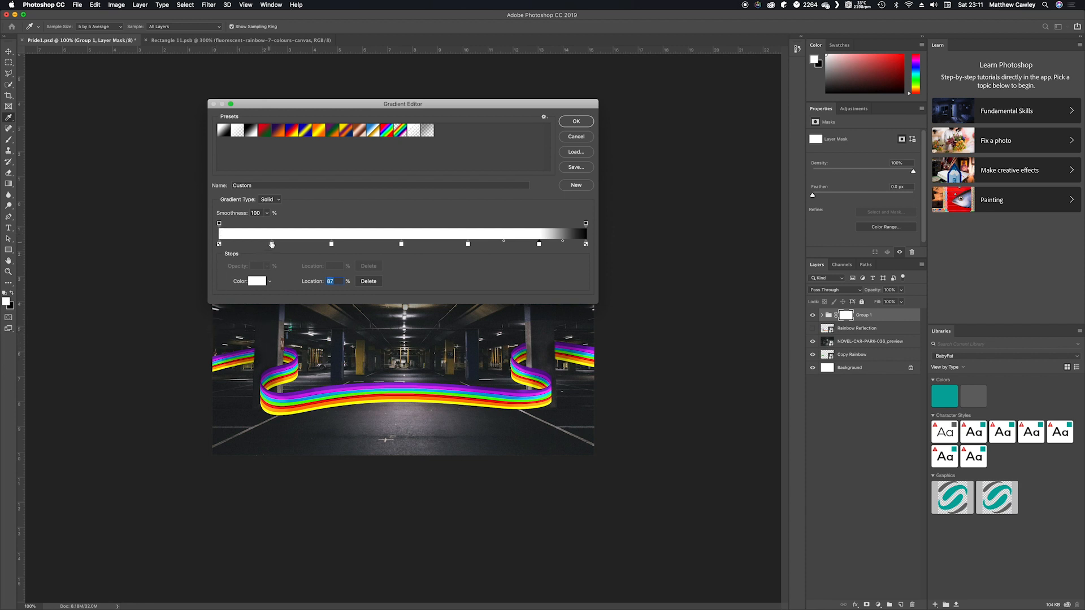
drag(273, 247, 269, 247)
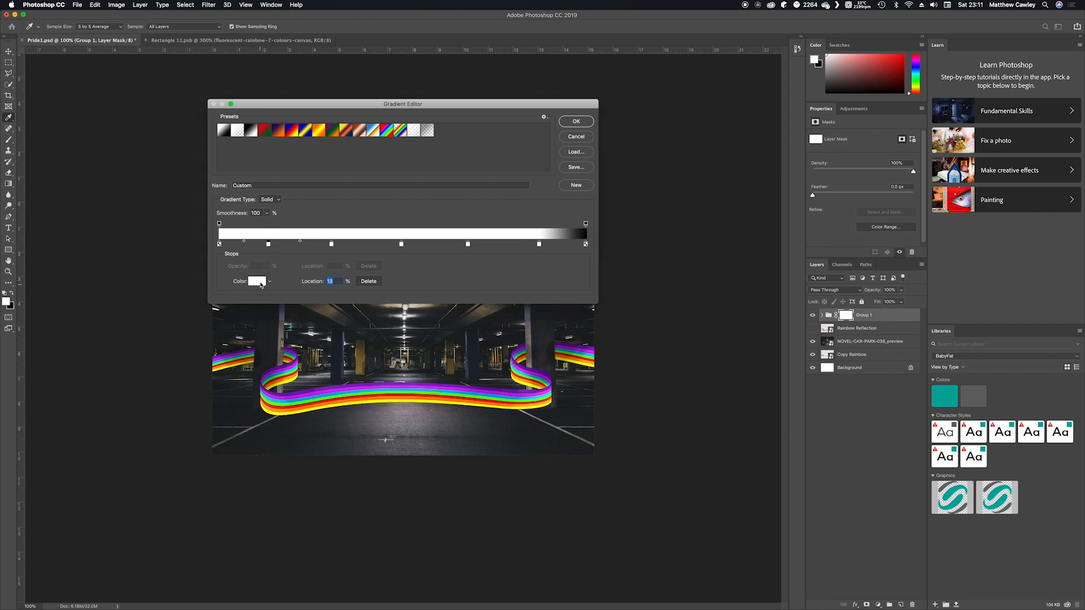
click(261, 284)
drag(526, 355, 497, 289)
click(678, 261)
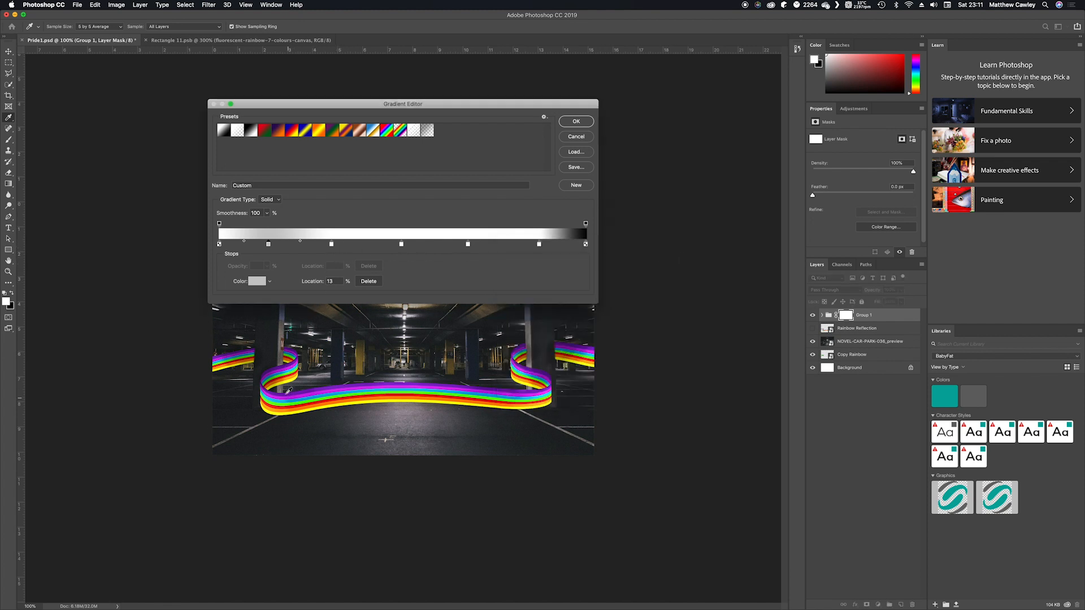
Move the second inner stop closer to the first, and set the middle stop at 49% to light grey d3cece.
drag(331, 244, 295, 244)
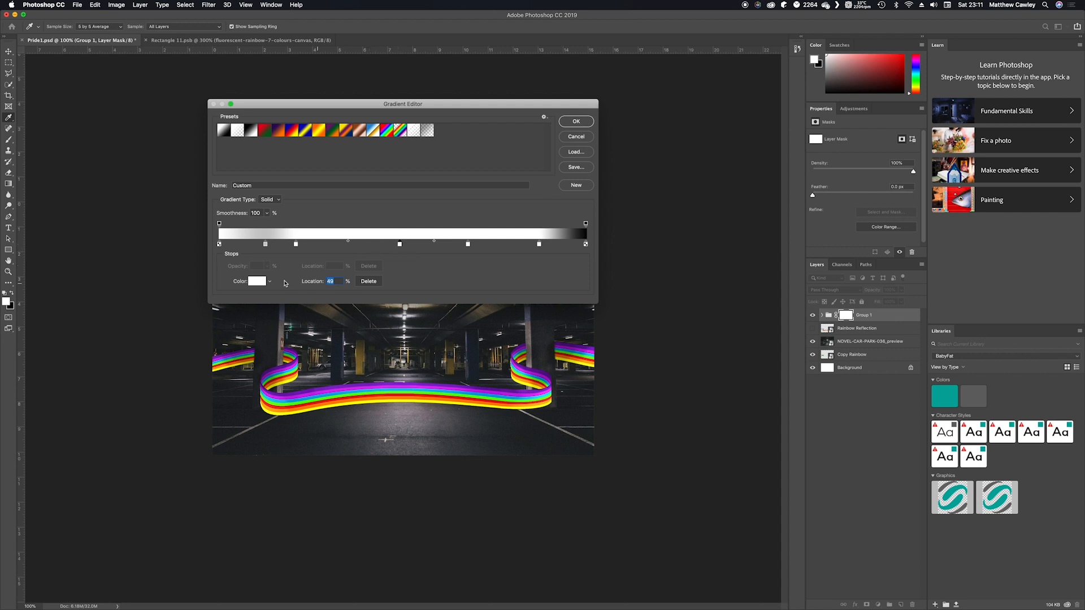
click(259, 283)
click(502, 287)
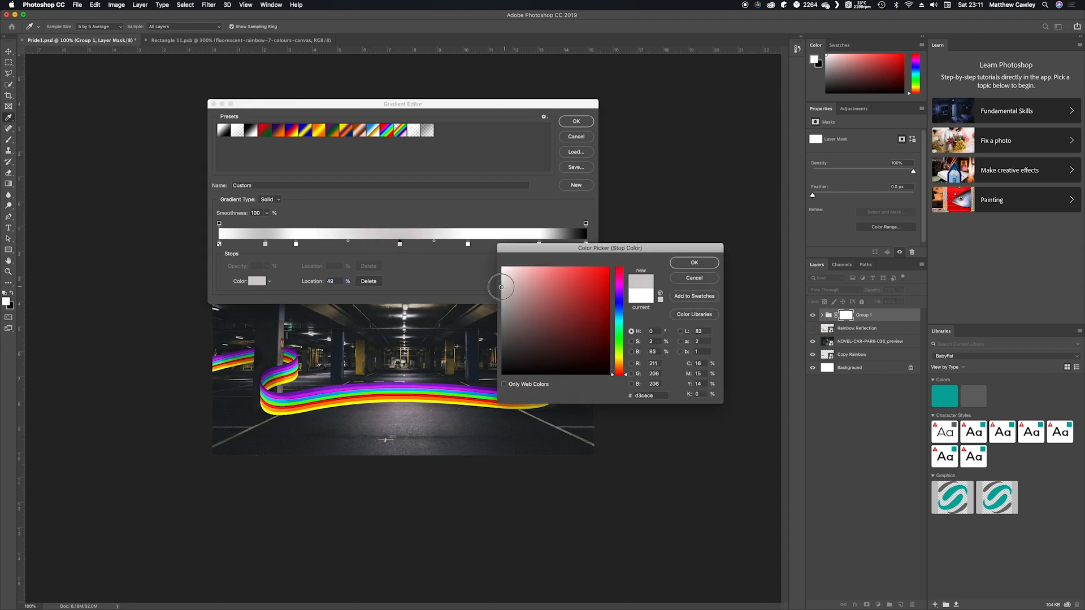
click(696, 265)
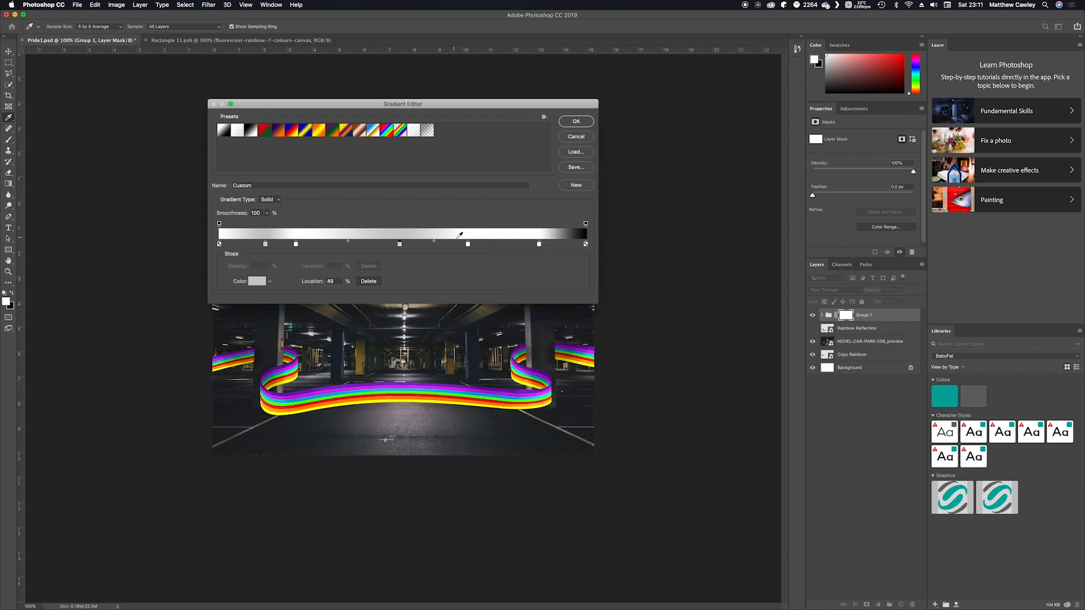
Move the fourth inner stop to 84% and add a light grey stop between the last inner stop and the gradient's end.
drag(468, 244, 527, 243)
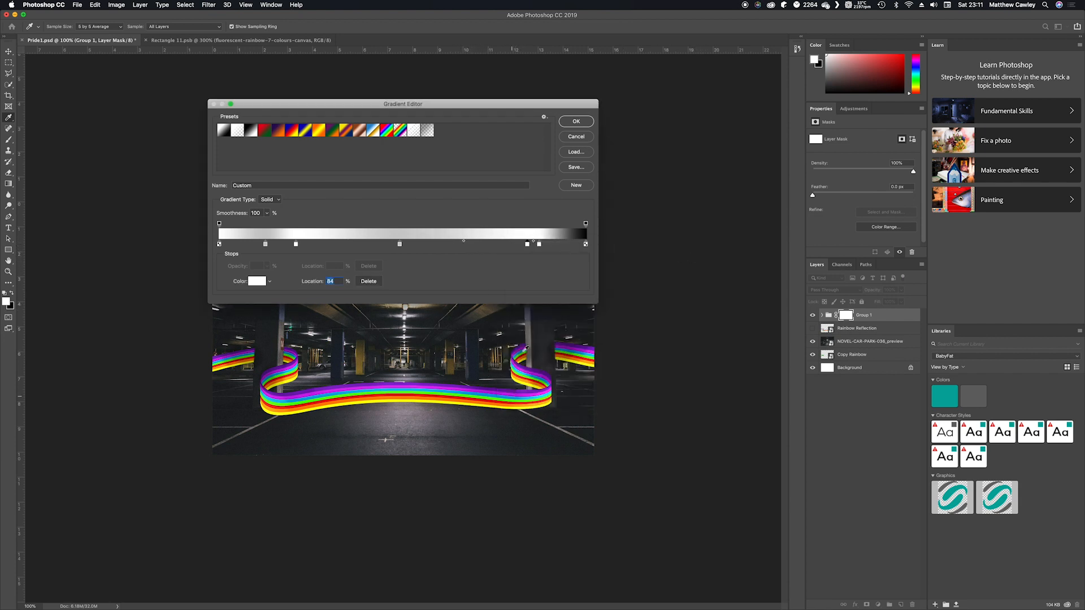
click(558, 245)
drag(559, 244, 557, 246)
click(257, 281)
drag(518, 310, 497, 294)
click(677, 263)
Set the colour stop at the dark end of the gradient to white.
click(586, 244)
click(260, 284)
drag(509, 274, 482, 249)
click(701, 261)
Delete the end opacity stop and the surplus colour stops near the gradient's end, and accept the custom gradient.
click(585, 224)
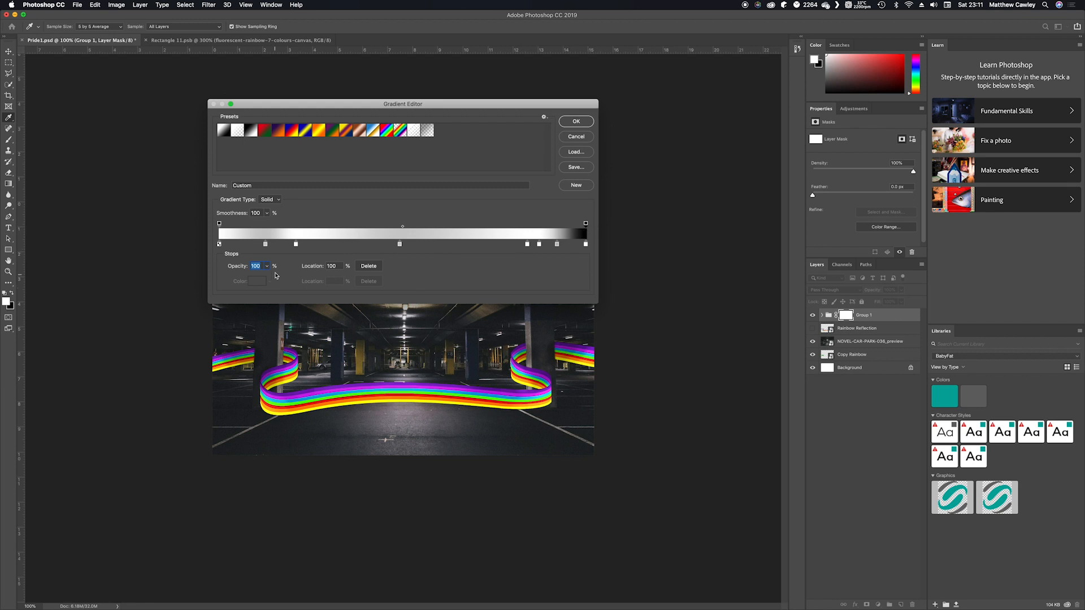
click(373, 266)
click(586, 234)
drag(585, 245, 543, 312)
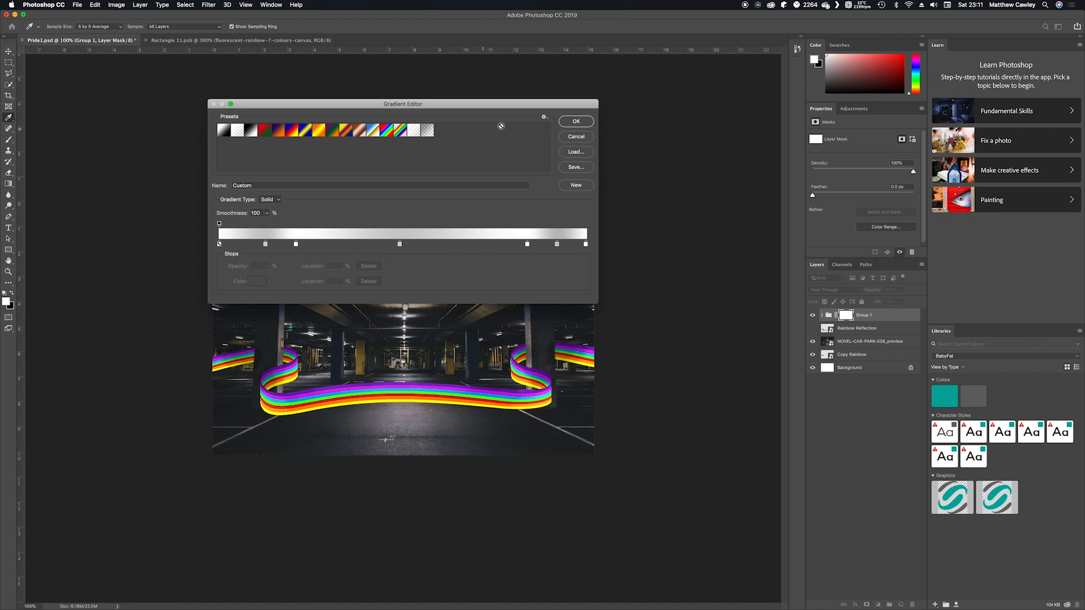
click(568, 126)
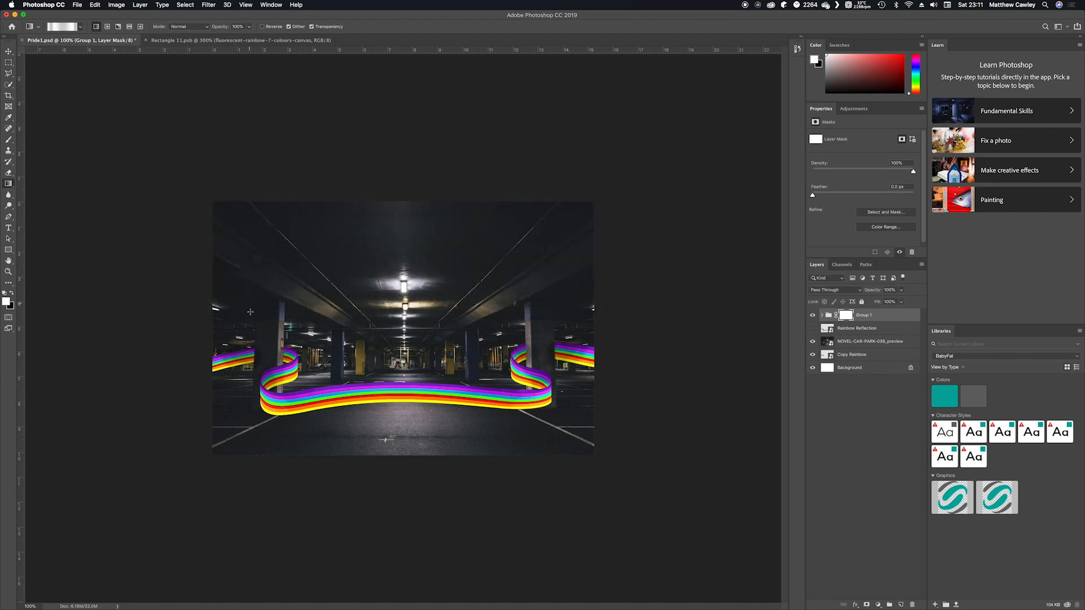
Apply the custom gradient horizontally across the ribbon on the Group 1 layer mask.
drag(218, 363, 582, 351)
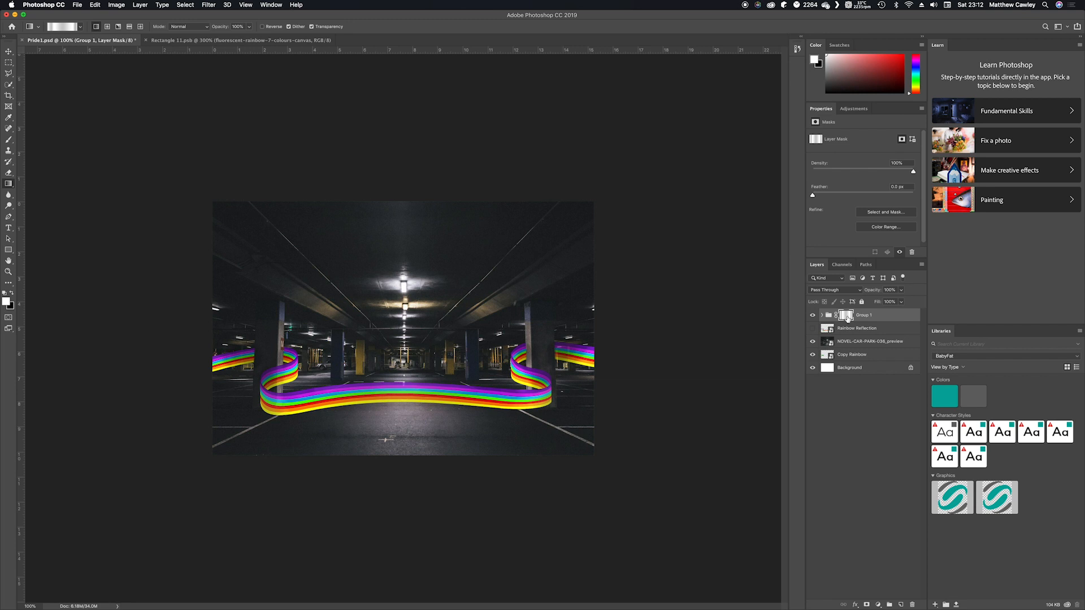
double_click(847, 317)
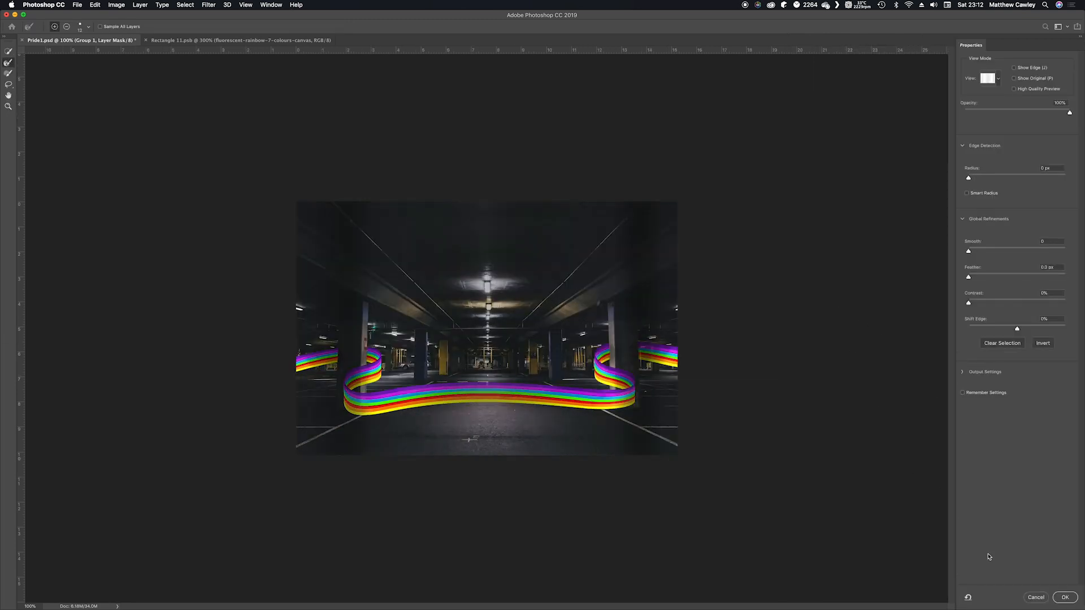
click(1034, 596)
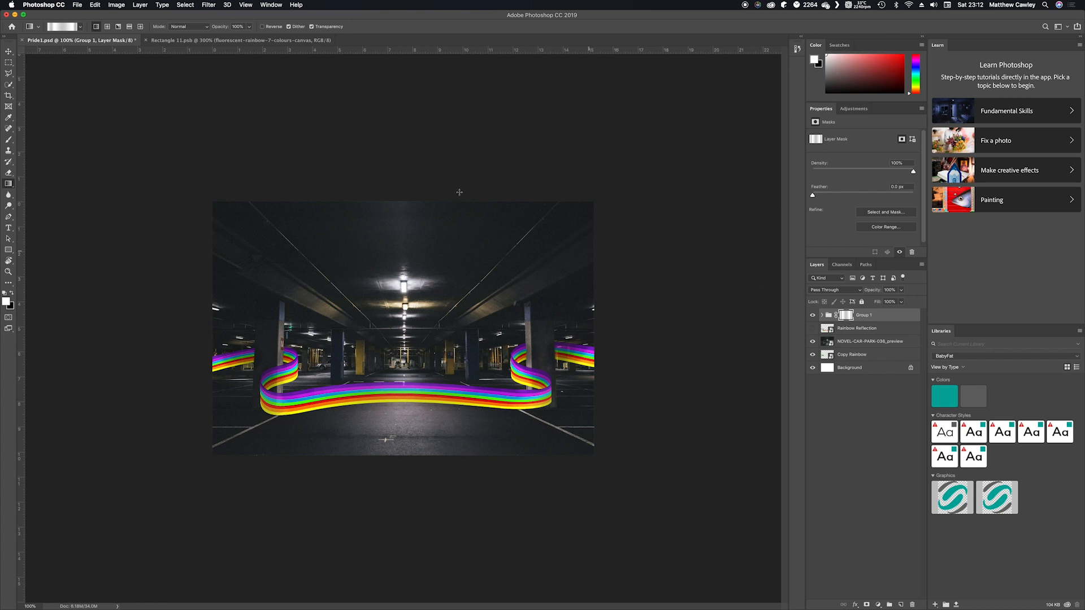
Move the gradient's last inner grey stop to 94%, darken it to 959595, and move the white stop before it to 88%.
click(72, 29)
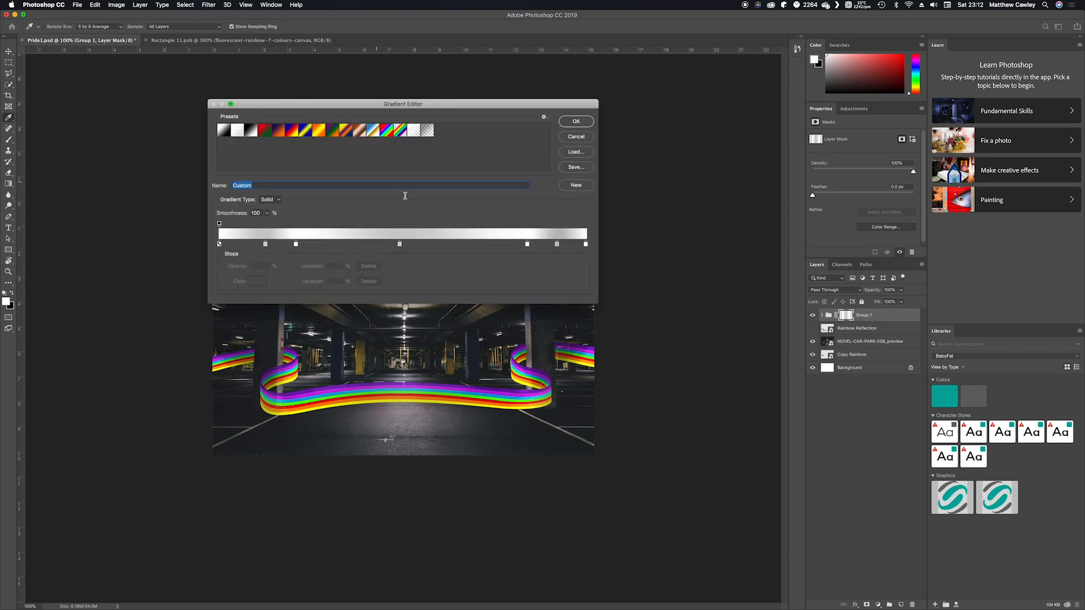
click(564, 245)
mouse_move(564, 246)
mouse_down()
mouse_move(564, 269)
mouse_move(563, 247)
mouse_up()
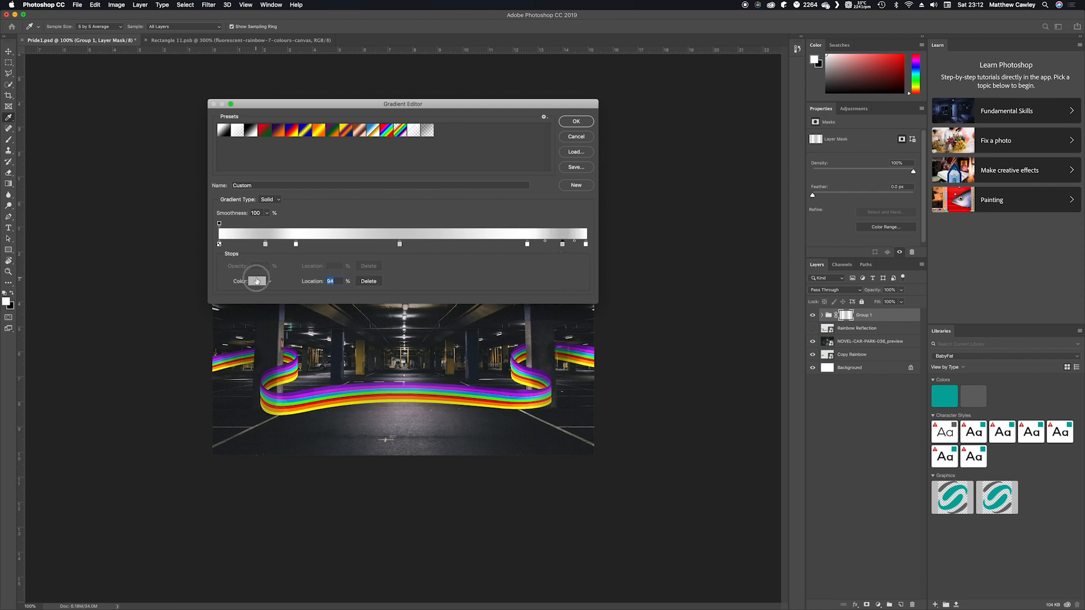
click(258, 281)
drag(502, 300, 501, 314)
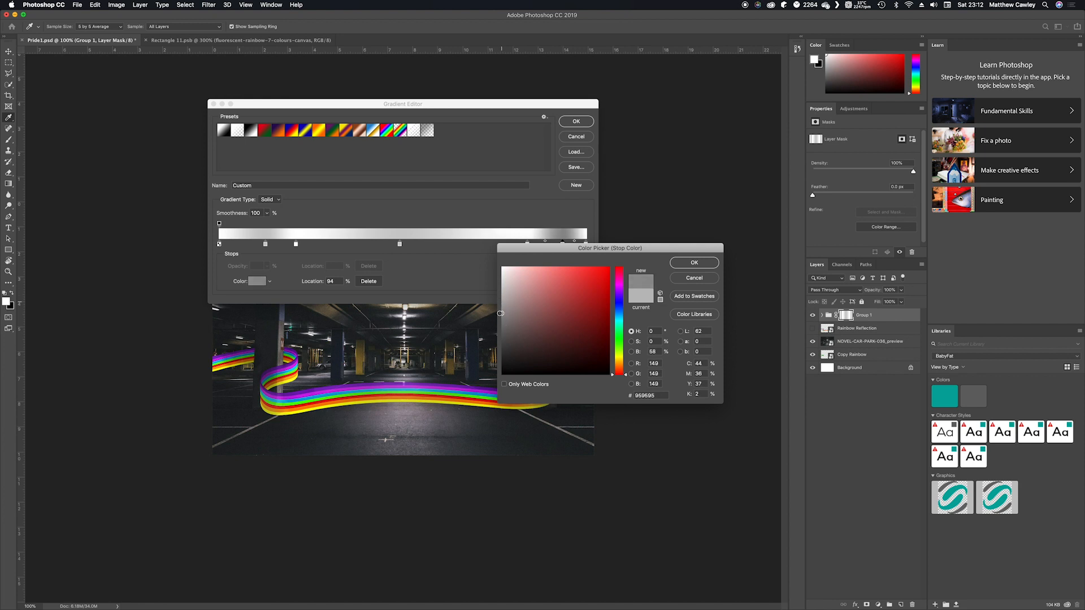
click(699, 264)
drag(527, 244, 543, 244)
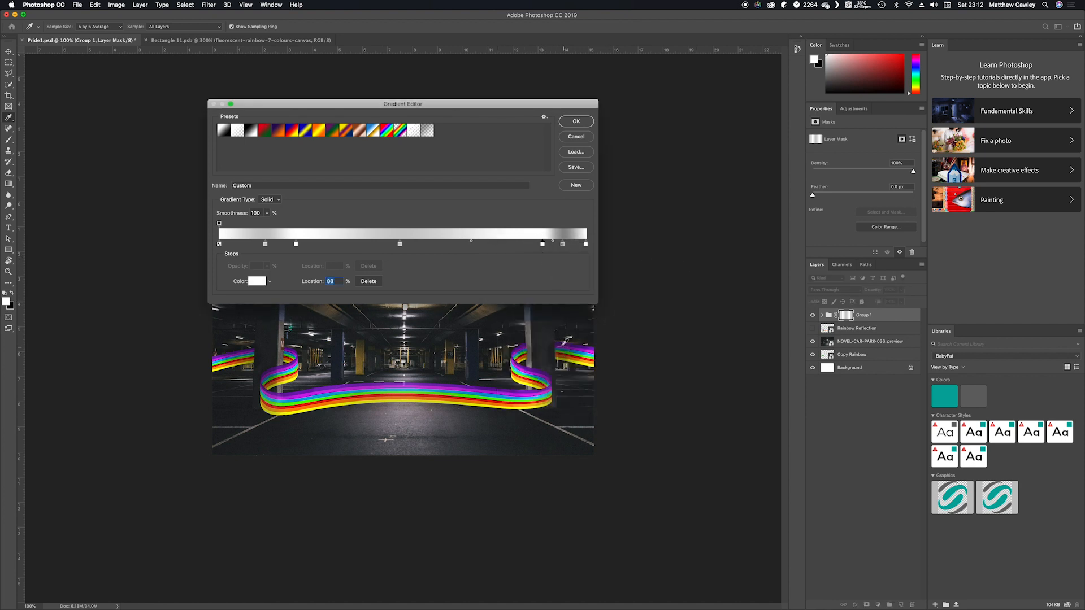
Move the first grey stop to 7% and darken it to mid grey, and move the neighbouring white stop to 14%.
click(263, 244)
drag(264, 247, 243, 245)
click(257, 282)
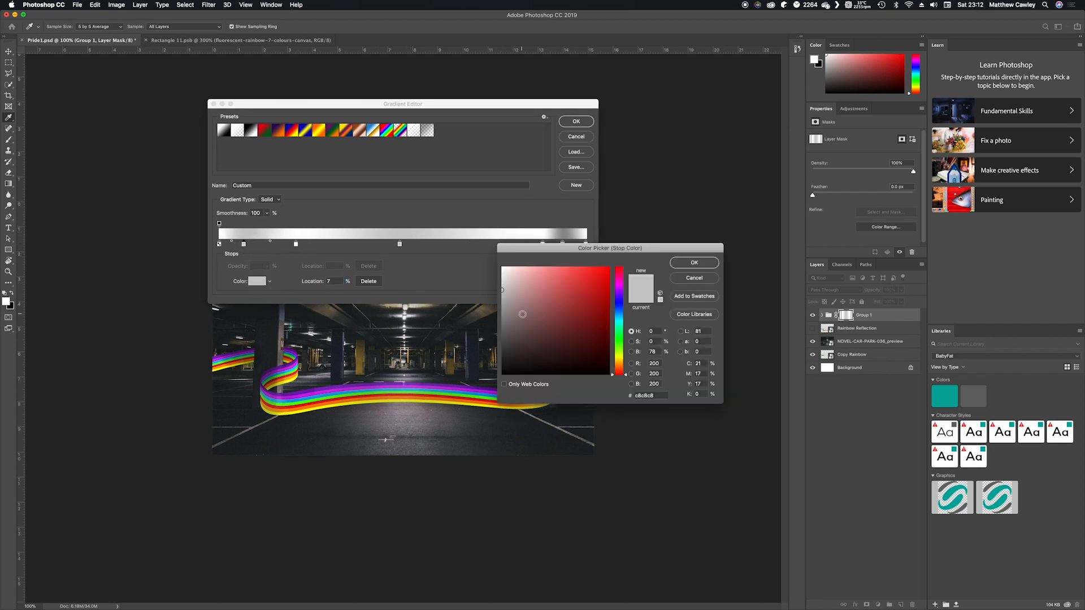
drag(523, 316, 501, 309)
click(681, 263)
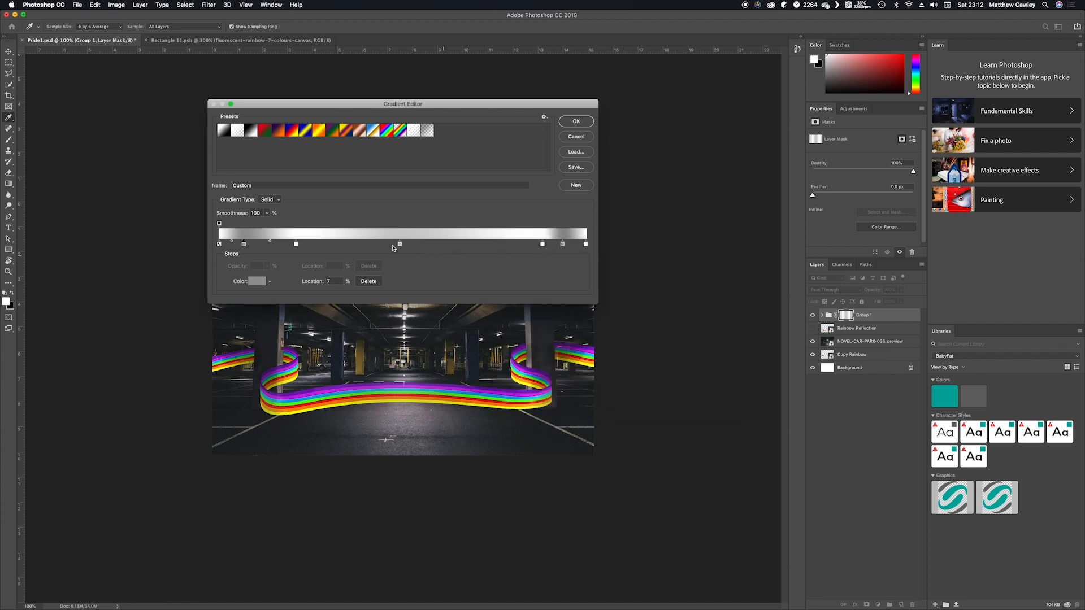
drag(293, 247, 267, 246)
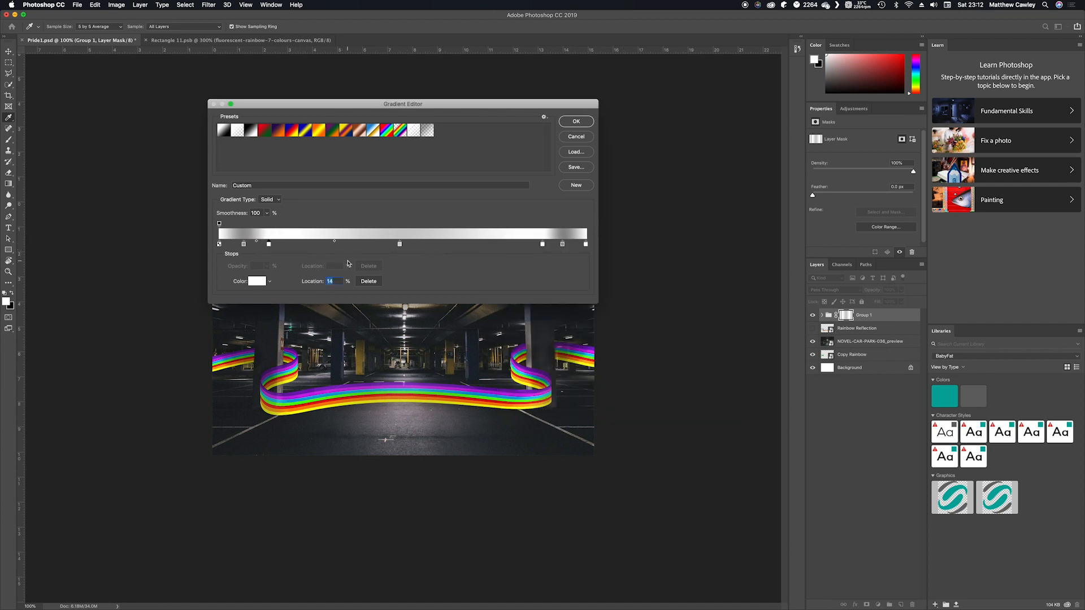
Move the middle grey stop to 40% and darken it, and add a matching grey stop at 62%.
drag(400, 245, 366, 245)
click(257, 281)
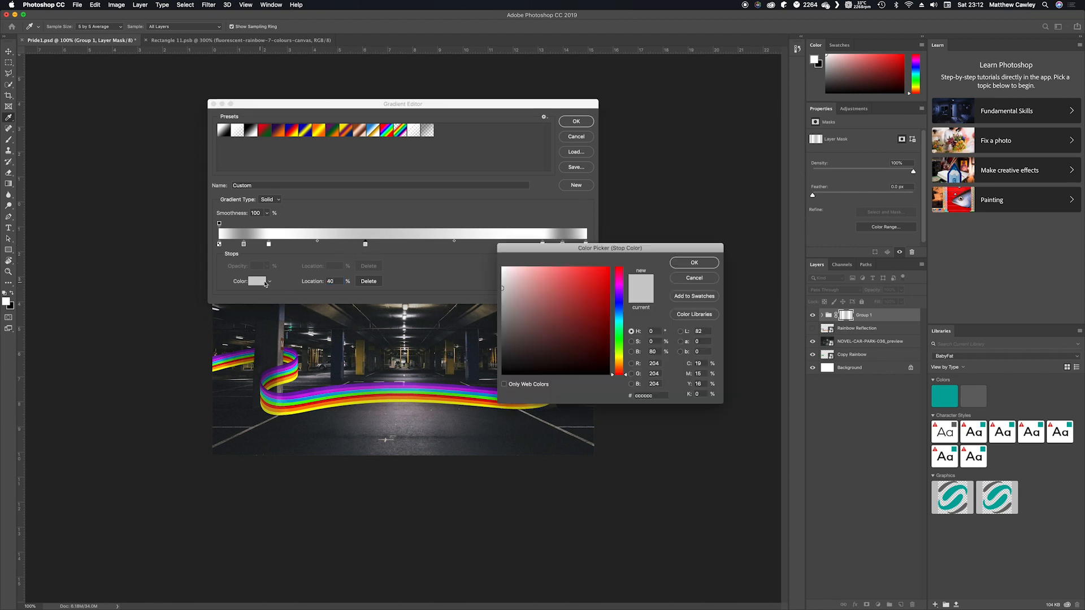
drag(493, 293, 495, 305)
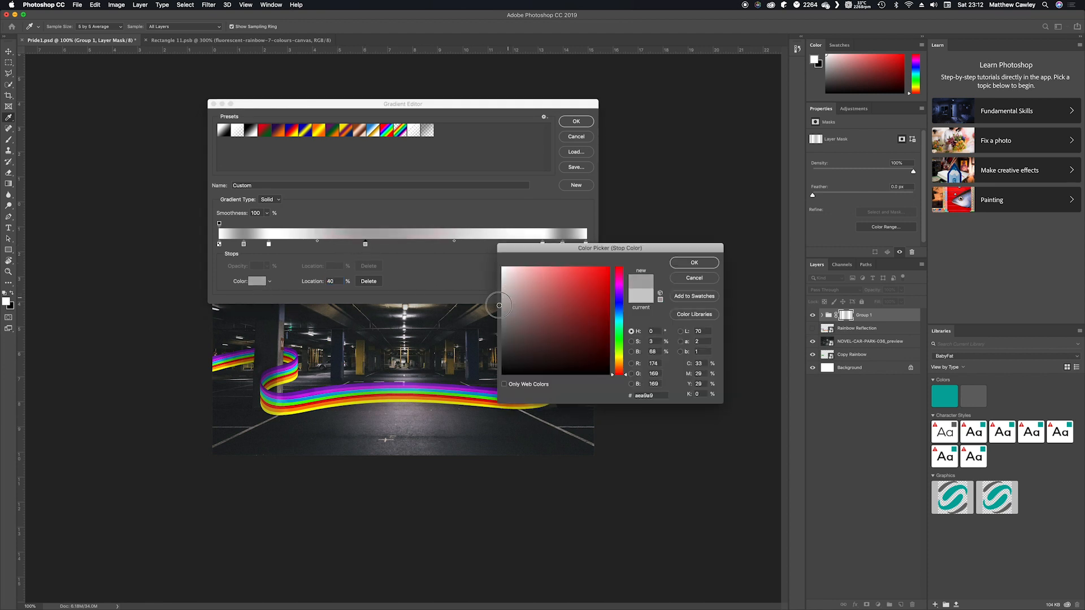
click(695, 262)
drag(465, 244, 445, 244)
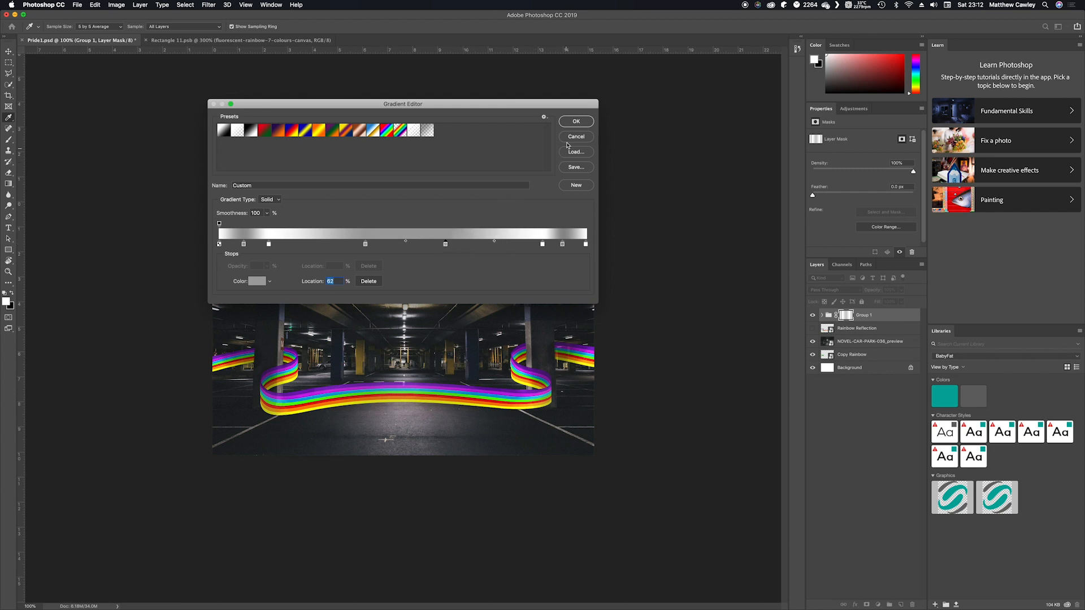
Accept the adjusted gradient and redraw it horizontally across the ribbon on the Group 1 mask.
click(575, 122)
mouse_move(214, 360)
mouse_down()
mouse_move(526, 331)
mouse_move(585, 353)
mouse_up()
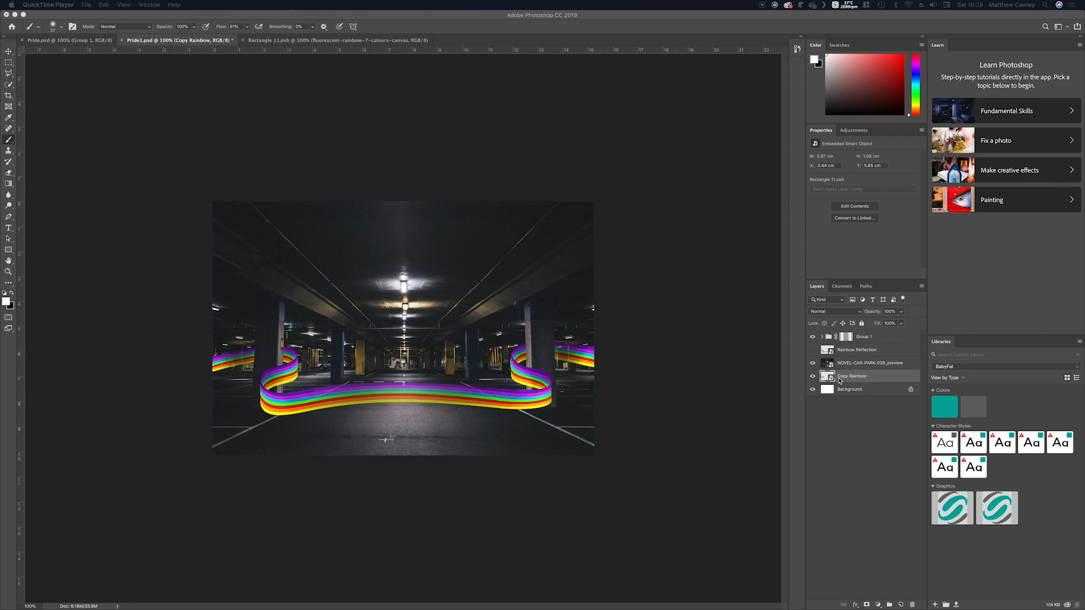
Duplicate the Copy Rainbow layer above Rainbow Reflection and place the copy over the ribbon's right bend.
drag(856, 381, 902, 603)
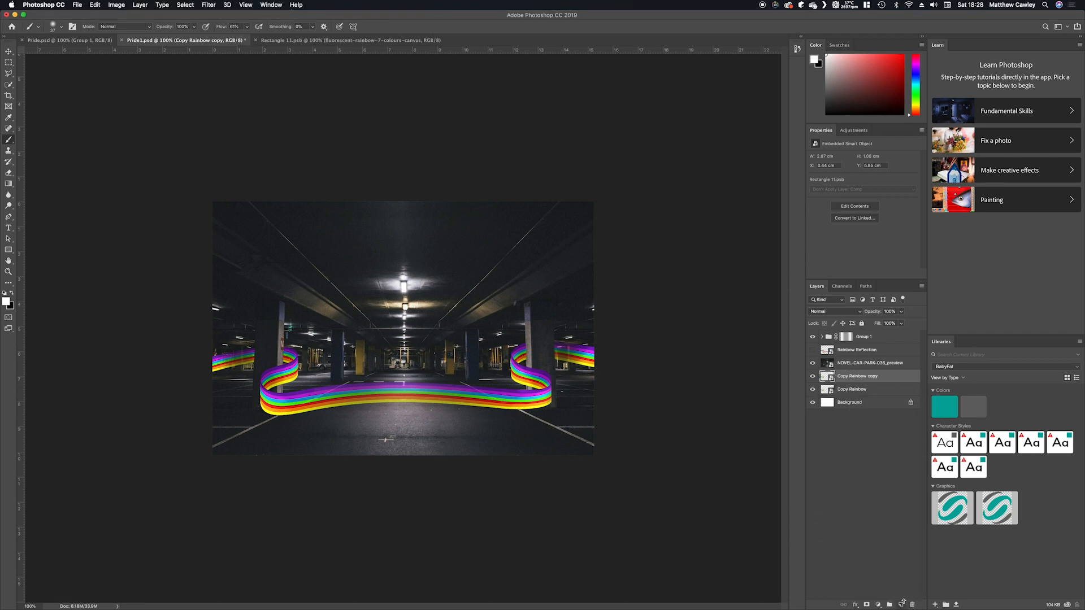
drag(870, 376, 868, 350)
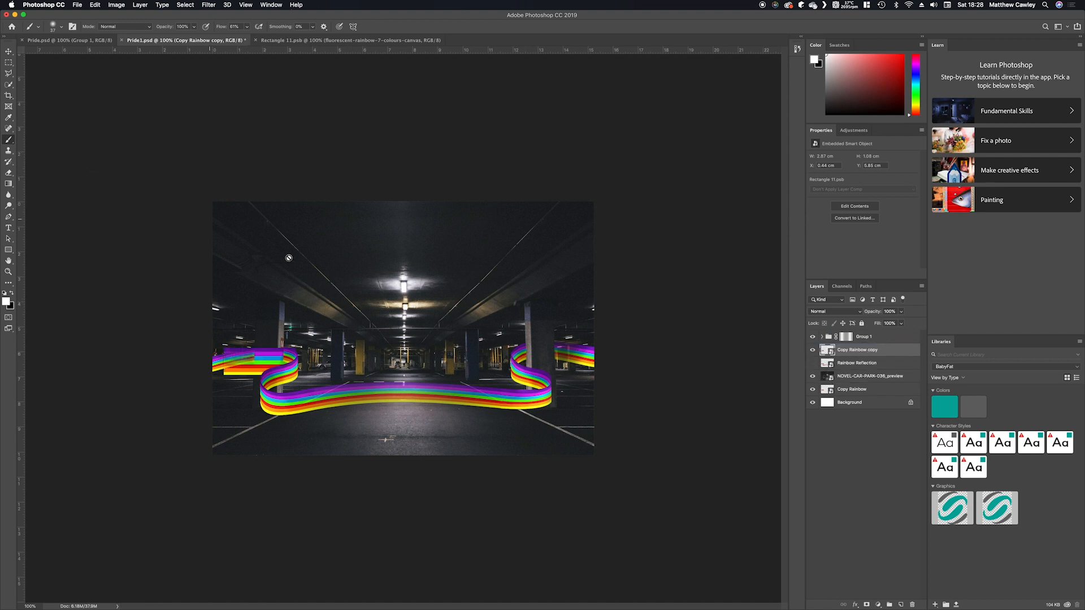
click(8, 51)
drag(270, 361, 593, 337)
Rotate the rainbow copy about 16° and warp it to follow the curve of the ribbon's right bend.
key(super+t)
right_click(548, 367)
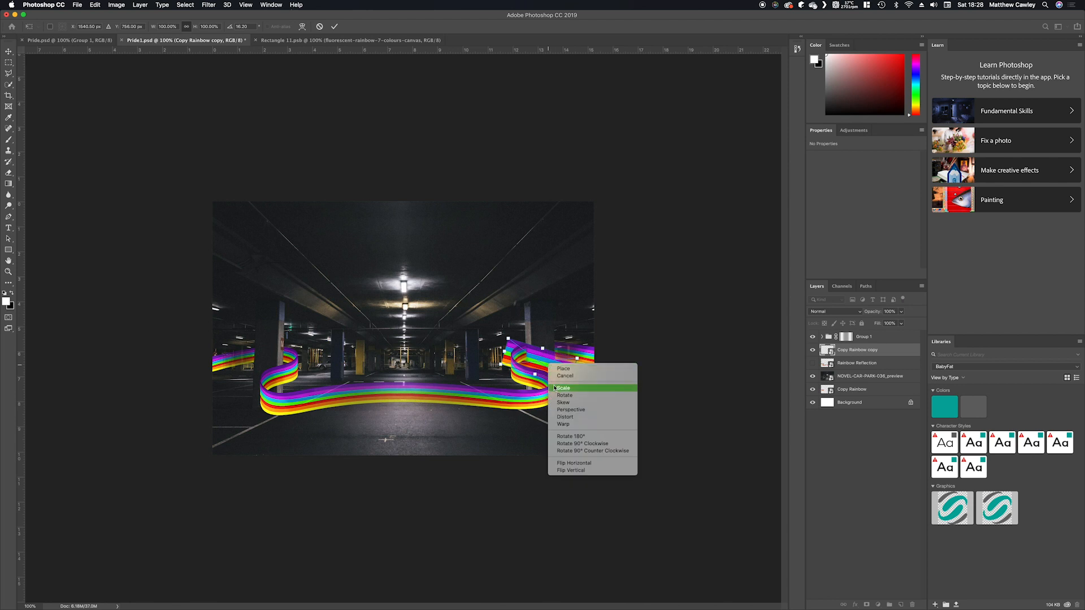
click(564, 423)
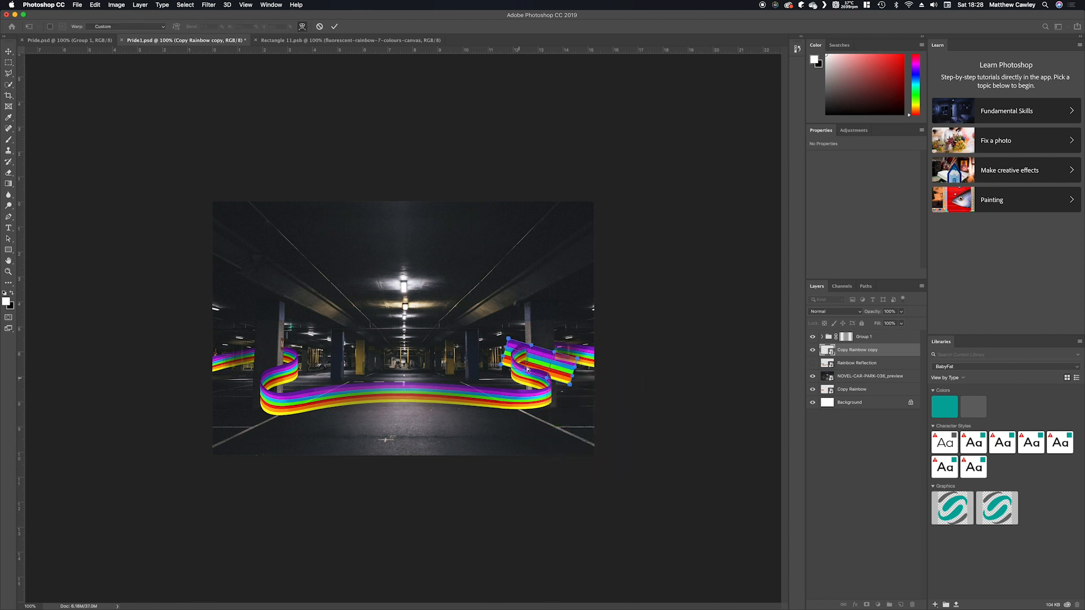
drag(530, 350, 548, 372)
drag(547, 378, 543, 365)
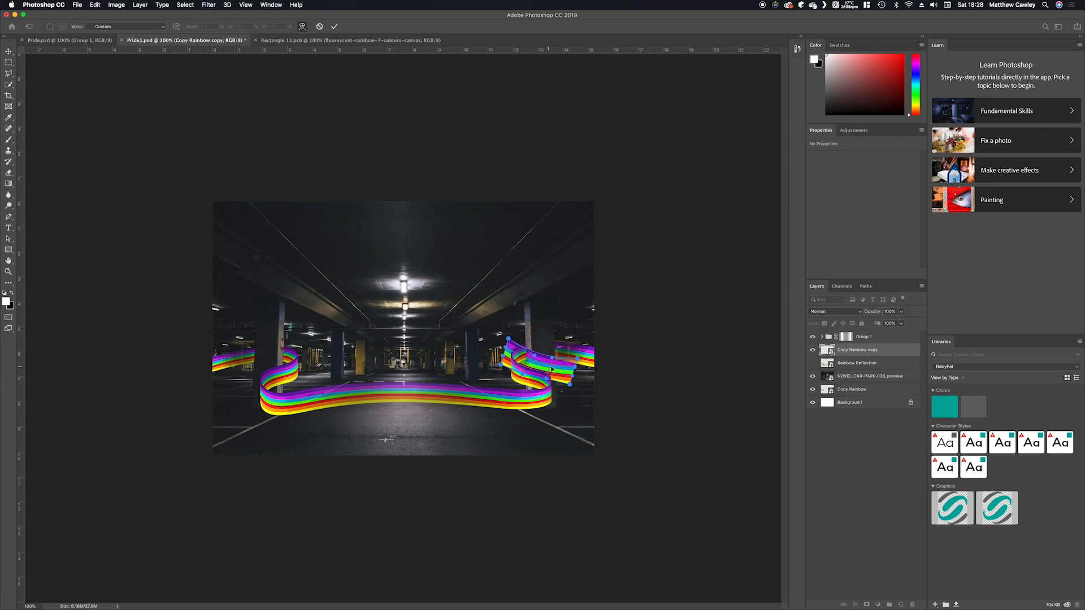
key(Return)
Nudge the warped rainbow copy into its final position over the right bend.
drag(558, 370, 544, 368)
key(super+z)
key(super+t)
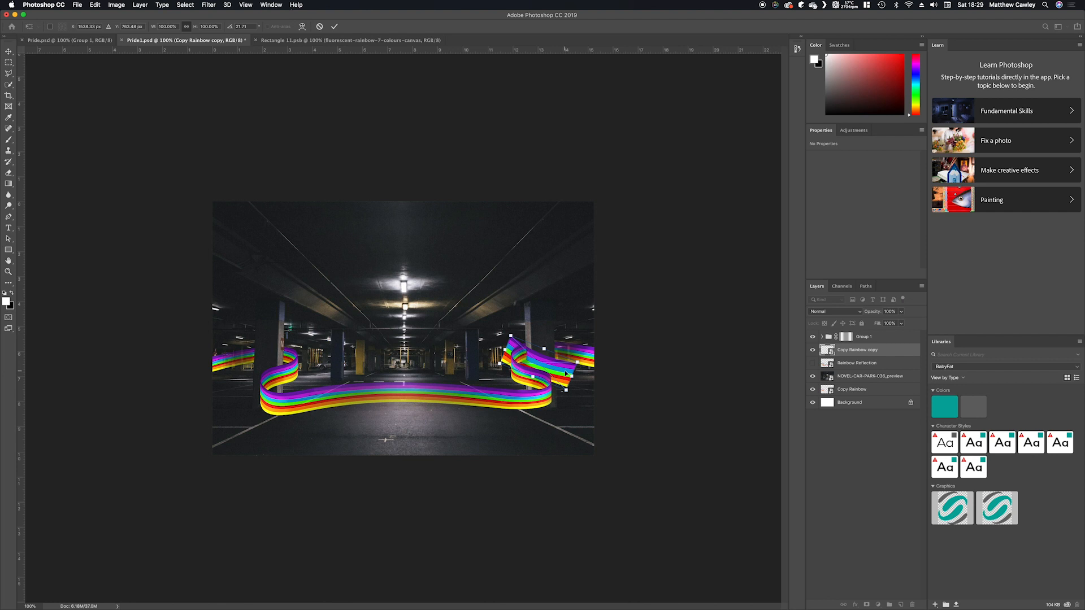
key(Return)
drag(563, 374, 563, 372)
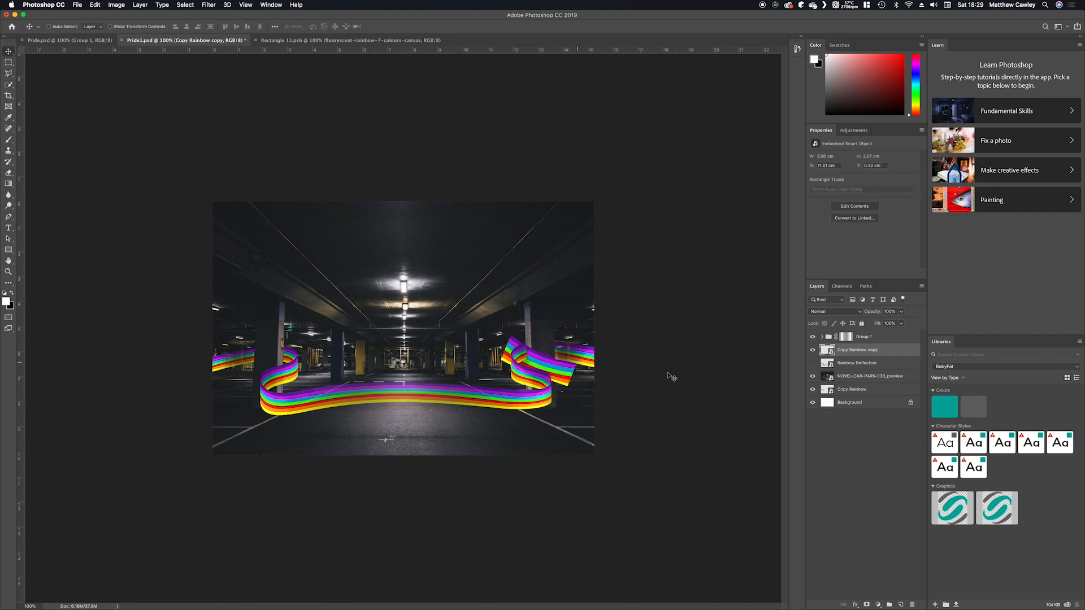
Add an inverted black layer mask to the rainbow copy, and set up a white brush with about 26% flow.
click(867, 604)
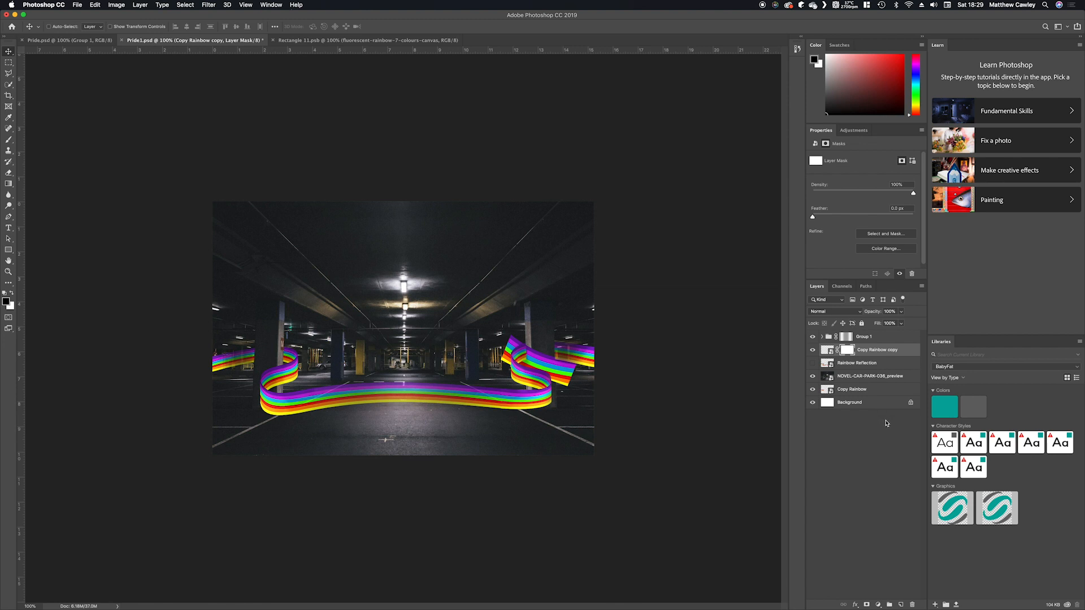
key(super+i)
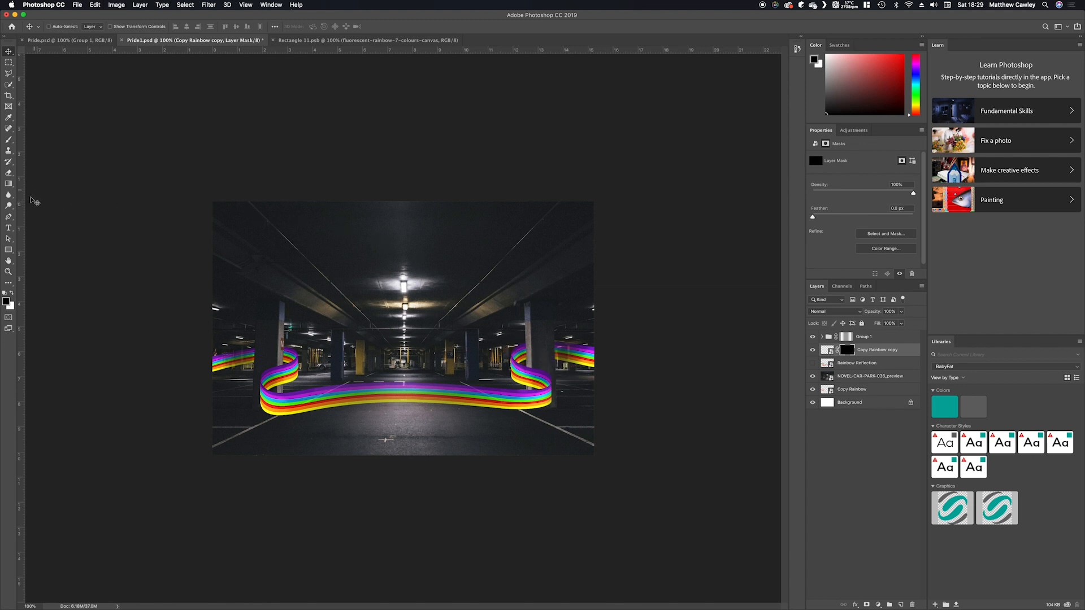
click(8, 139)
drag(220, 30, 200, 28)
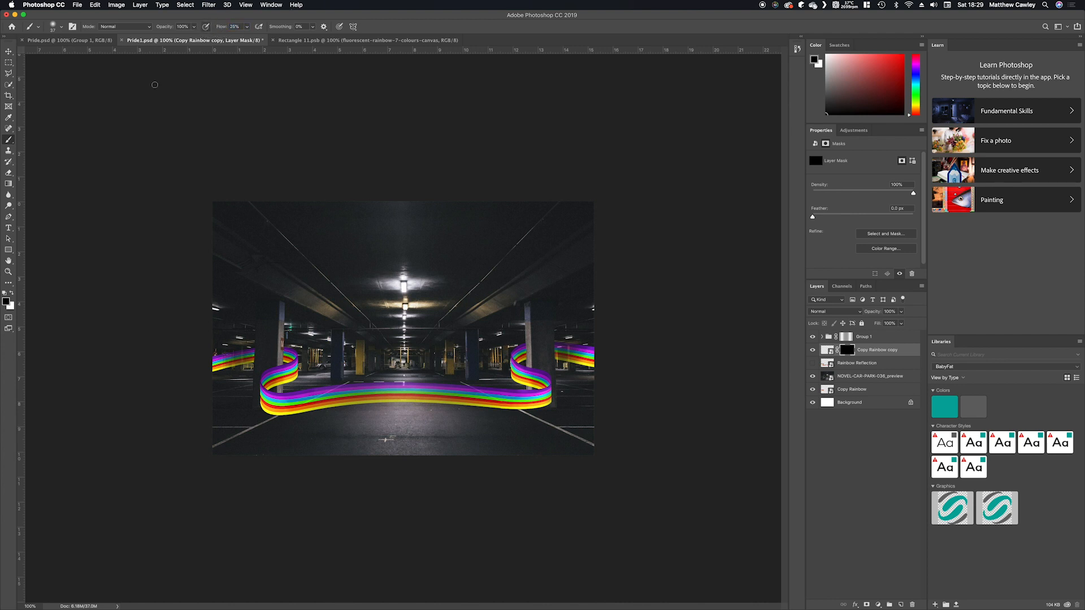
click(12, 295)
Duplicate the Copy Rainbow layer a second time and place the new copy directly above Rainbow Reflection.
key(v)
click(827, 350)
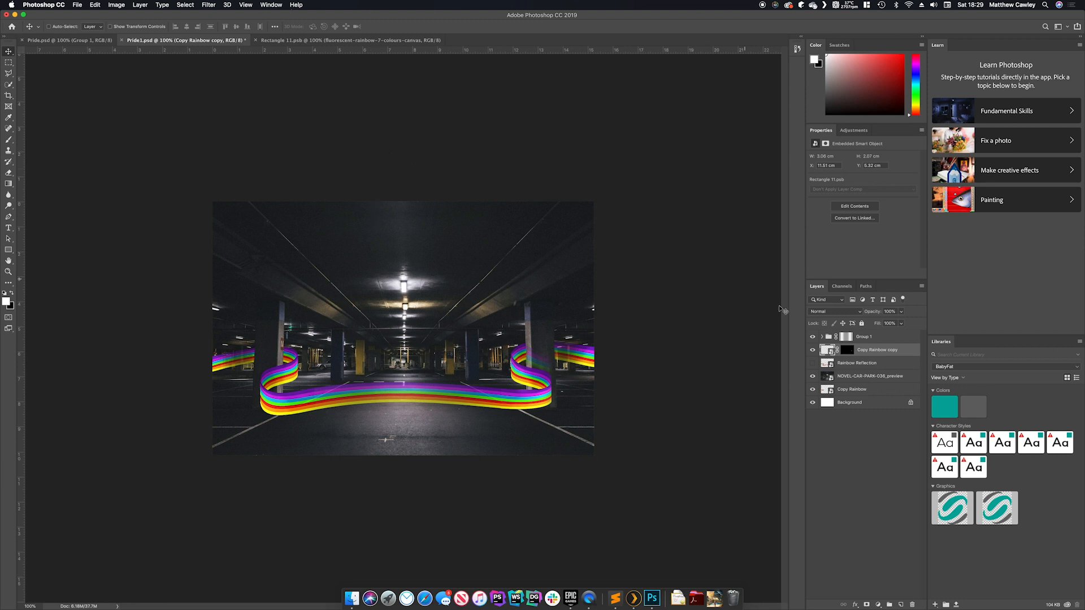
click(847, 366)
drag(853, 389, 905, 603)
drag(873, 390, 876, 363)
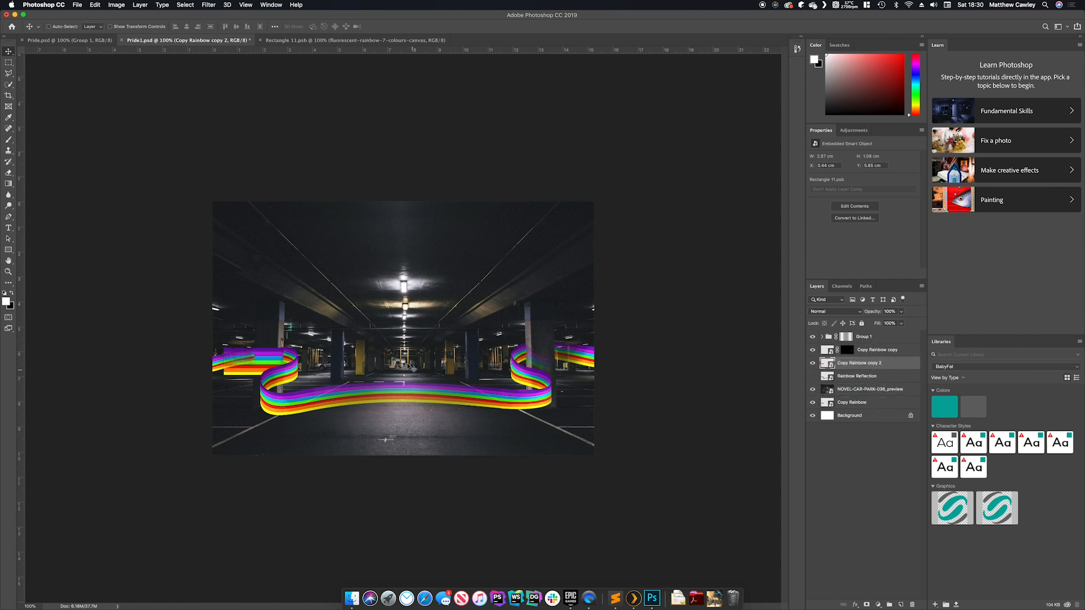
Scale the second copy to about 77%, rotate it about -17°, and warp it along the ribbon's left bend.
key(super+t)
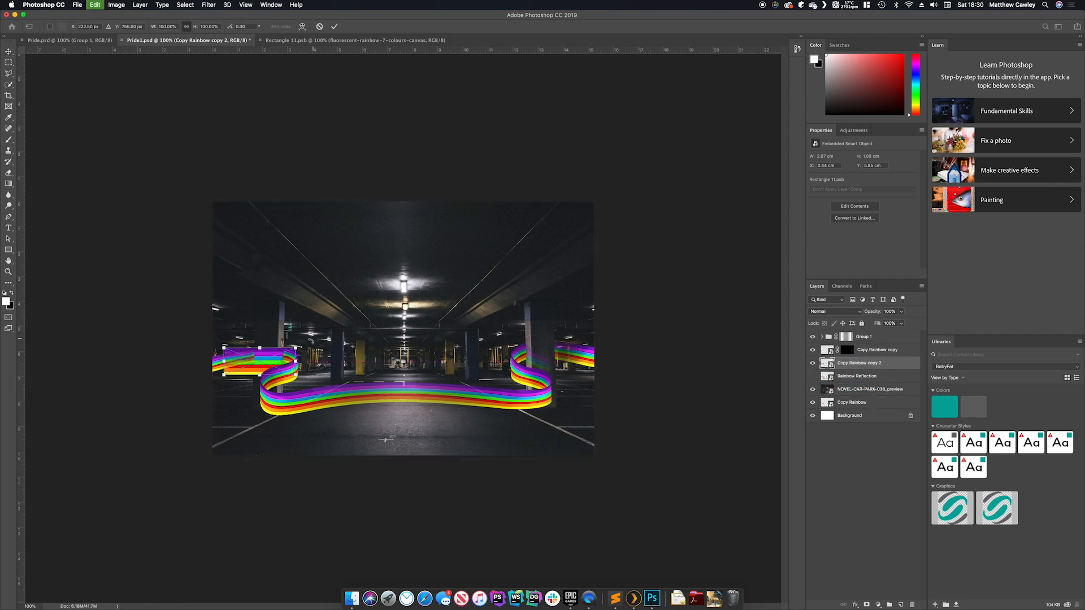
drag(310, 340, 286, 356)
drag(231, 391, 245, 379)
right_click(262, 368)
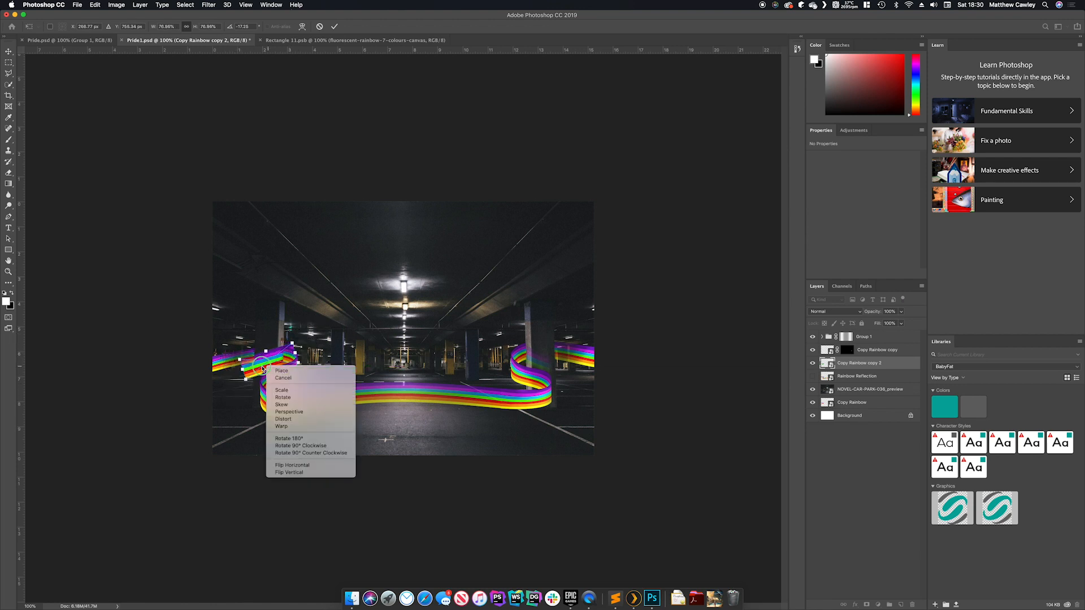
click(285, 426)
mouse_move(271, 350)
mouse_down()
mouse_move(263, 371)
mouse_move(274, 351)
mouse_move(282, 362)
mouse_move(268, 364)
mouse_up()
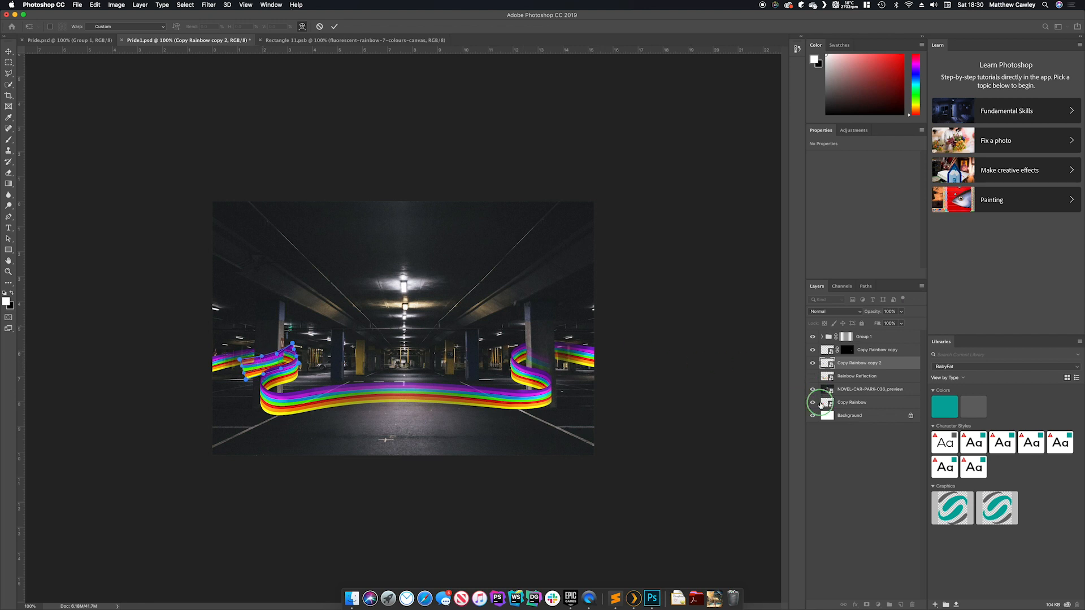
key(Return)
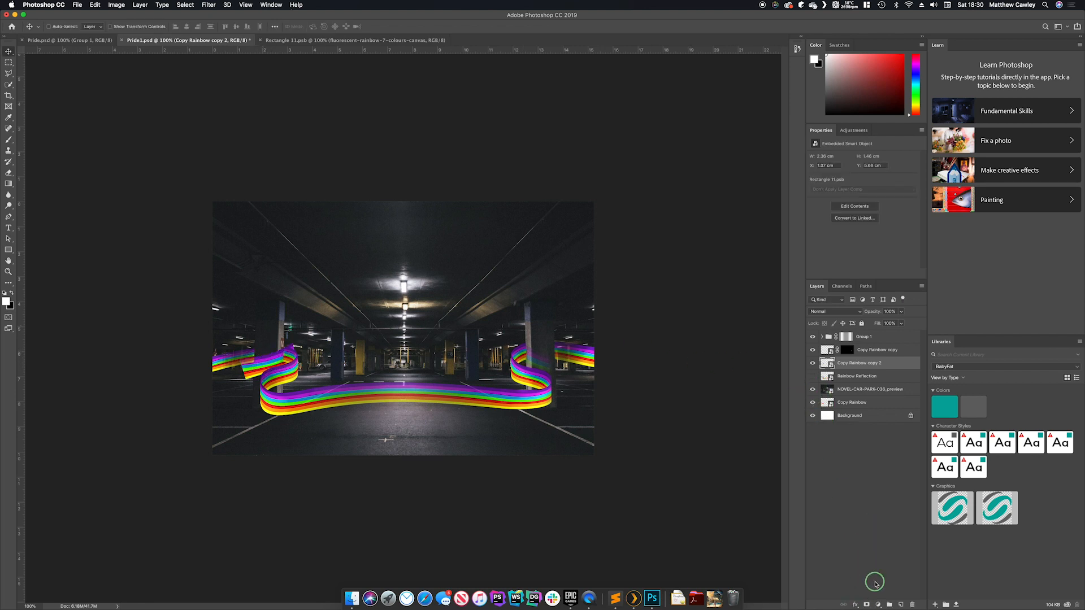
Add an inverted black layer mask to the second rainbow copy and activate the Brush tool.
click(866, 604)
key(super+i)
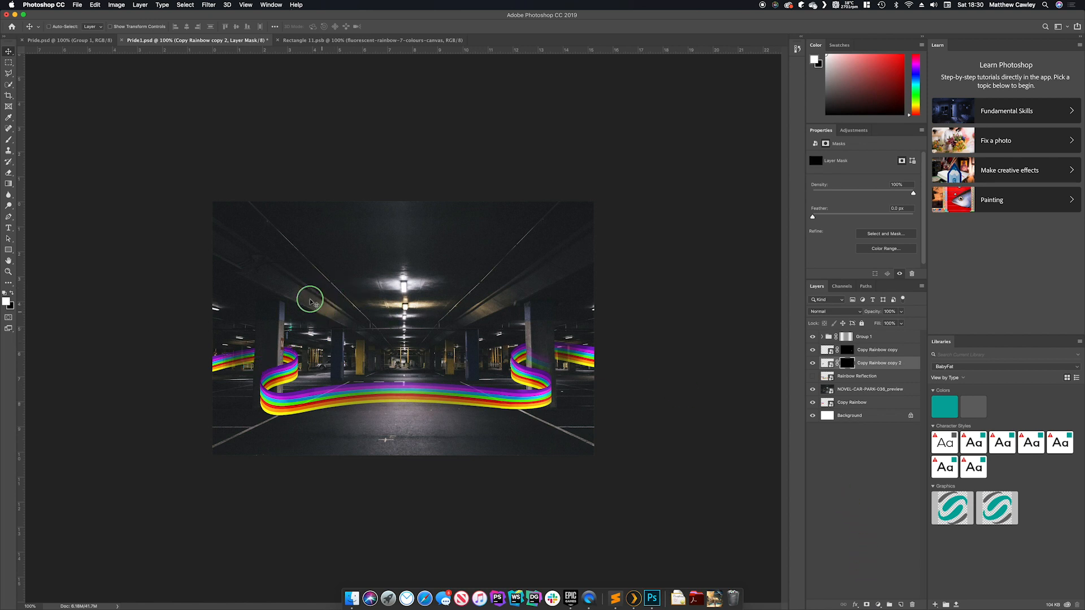
key(b)
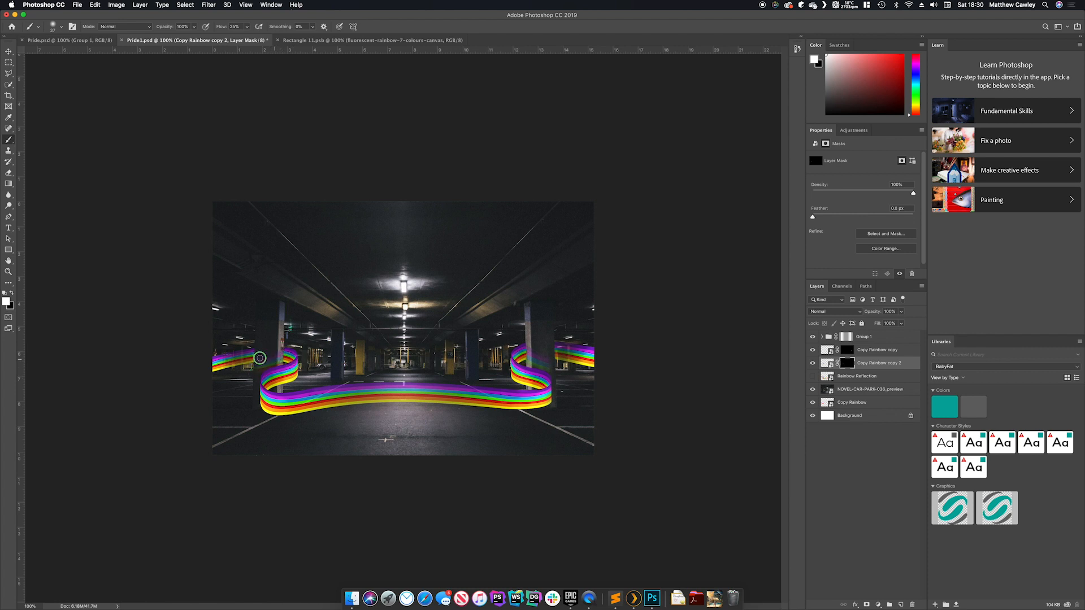
Apply a Gaussian Blur of about 8.2 pixels to the Copy Rainbow copy layer.
click(890, 350)
shift+click(889, 351)
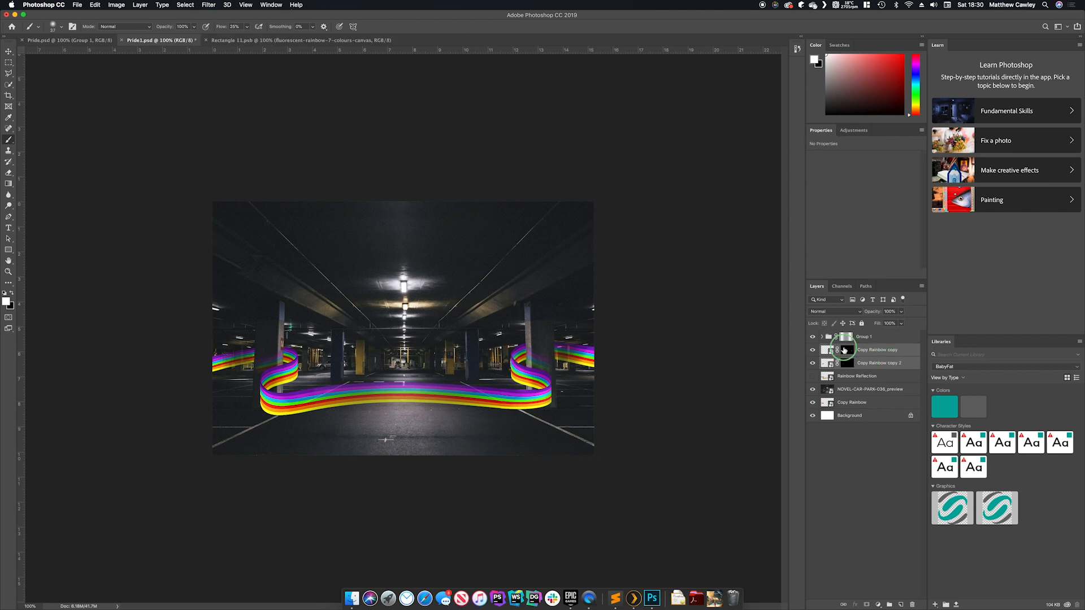
click(867, 349)
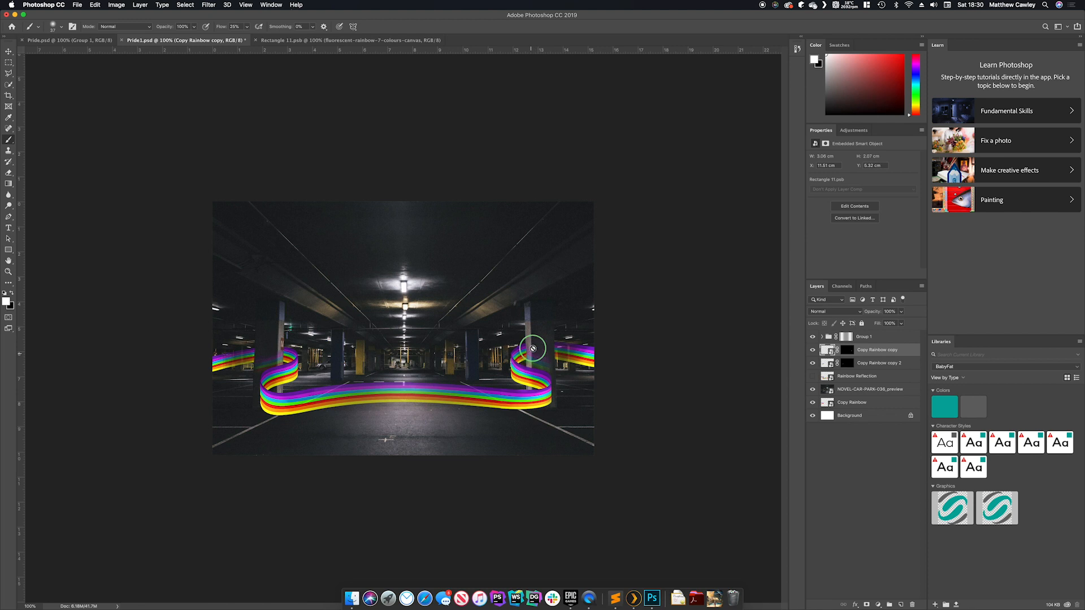
click(217, 5)
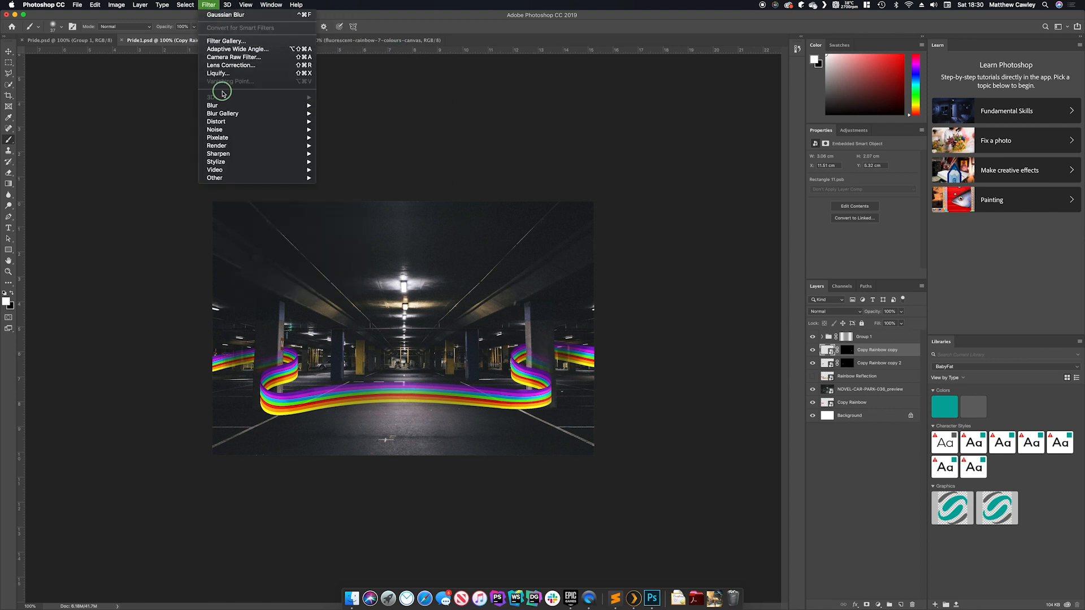
mouse_move(260, 105)
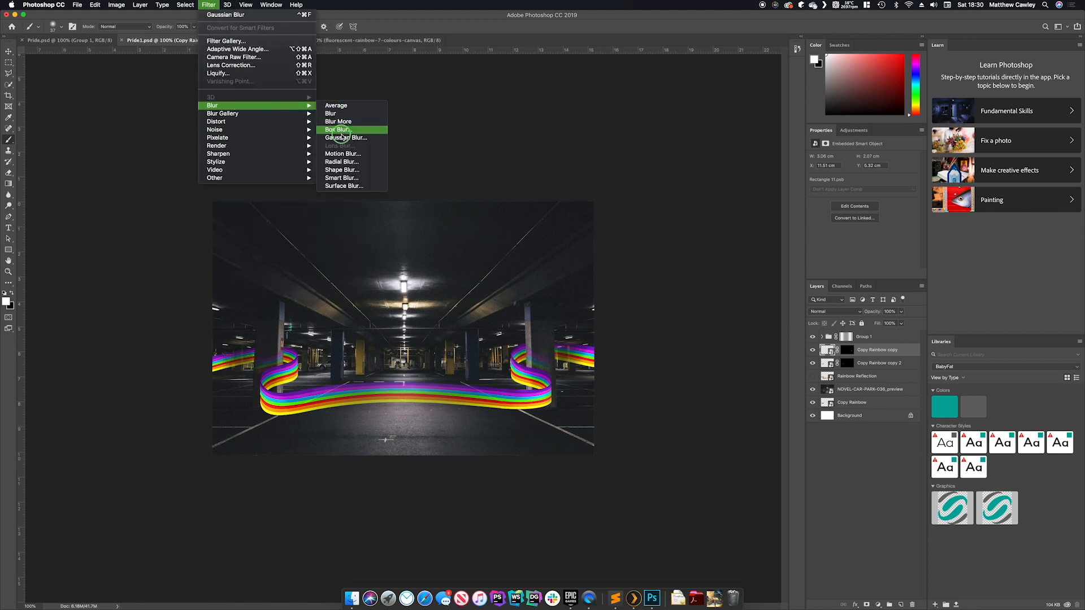
click(345, 138)
drag(500, 283, 511, 283)
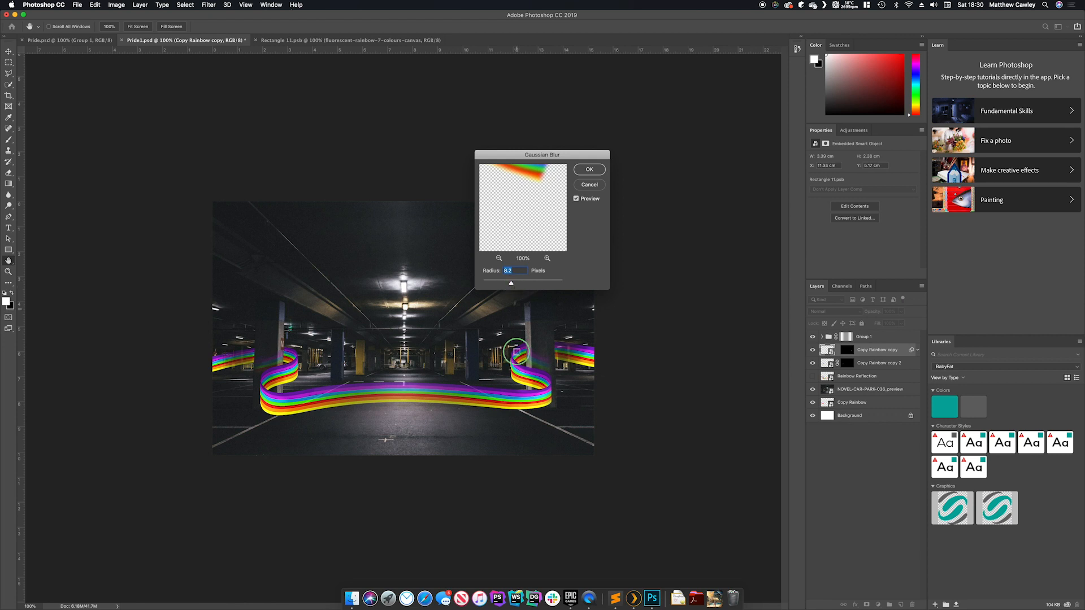
click(589, 169)
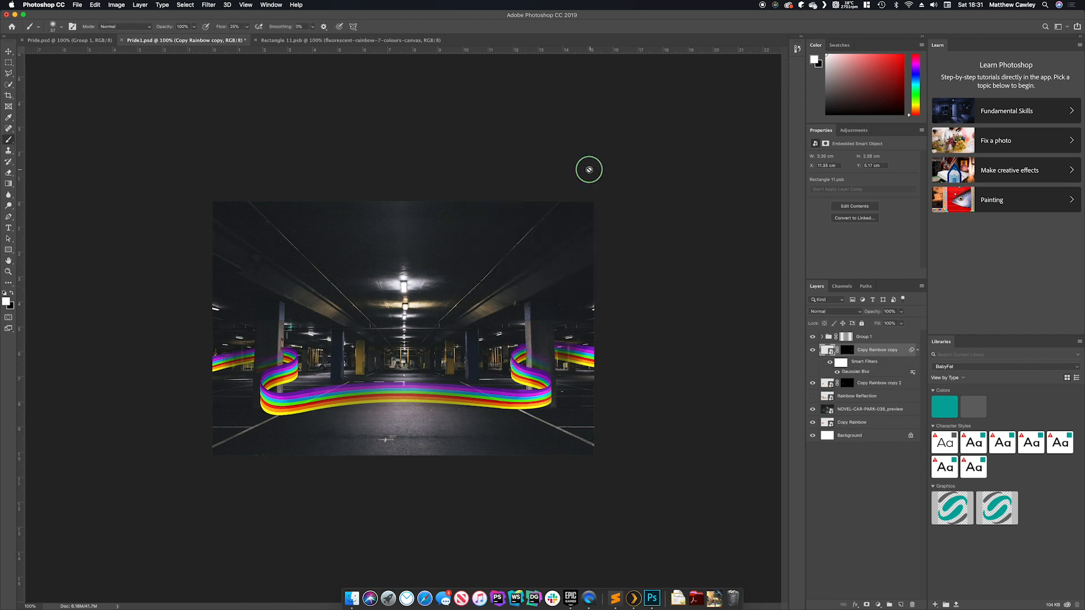
Apply the same 8.2-pixel Gaussian Blur to the Copy Rainbow copy 2 layer.
click(873, 383)
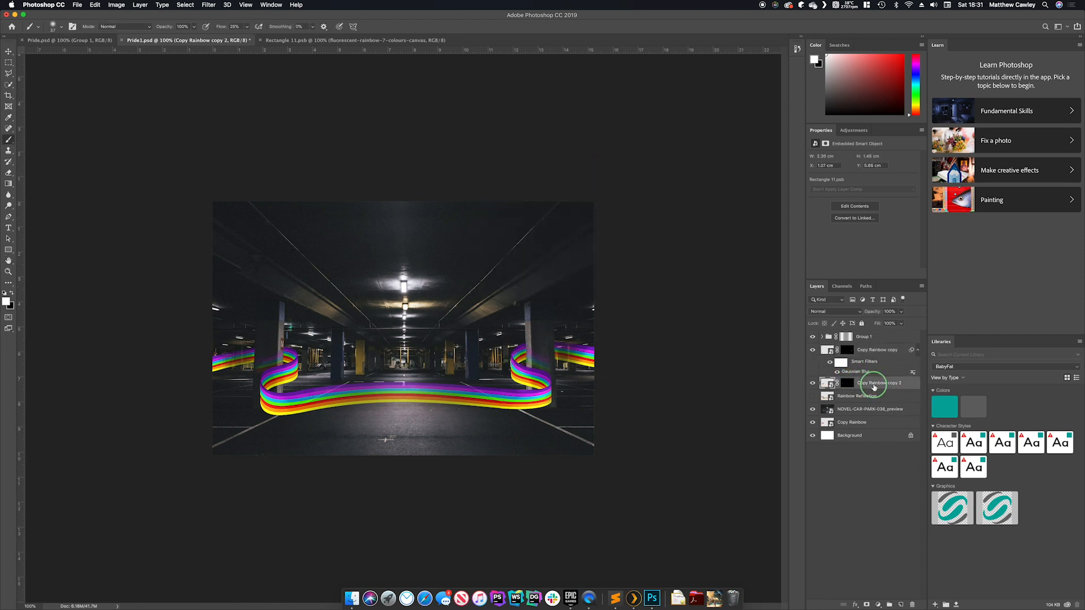
click(208, 5)
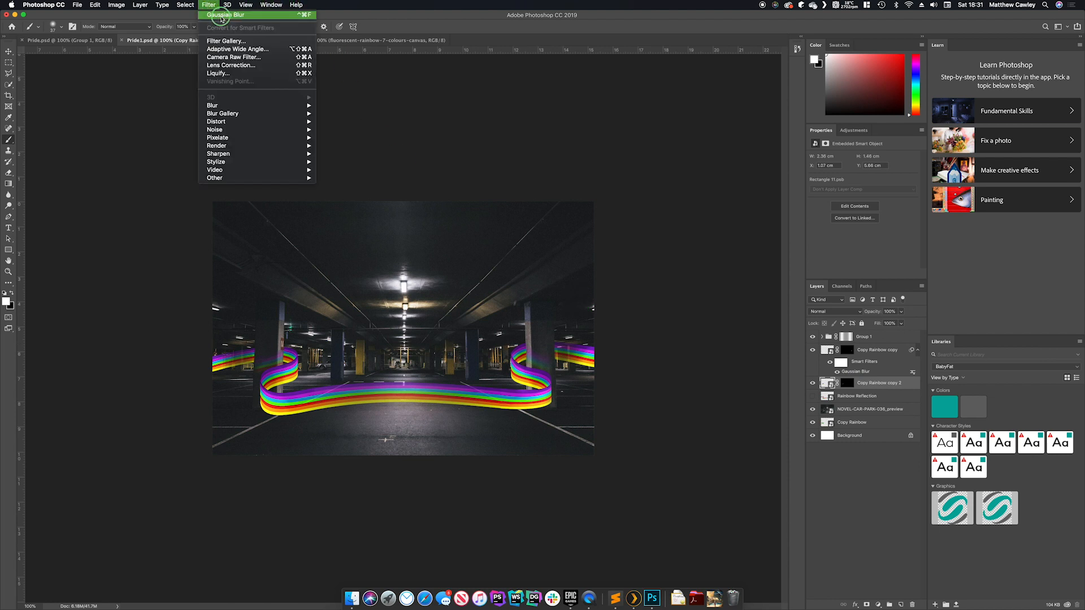
click(221, 18)
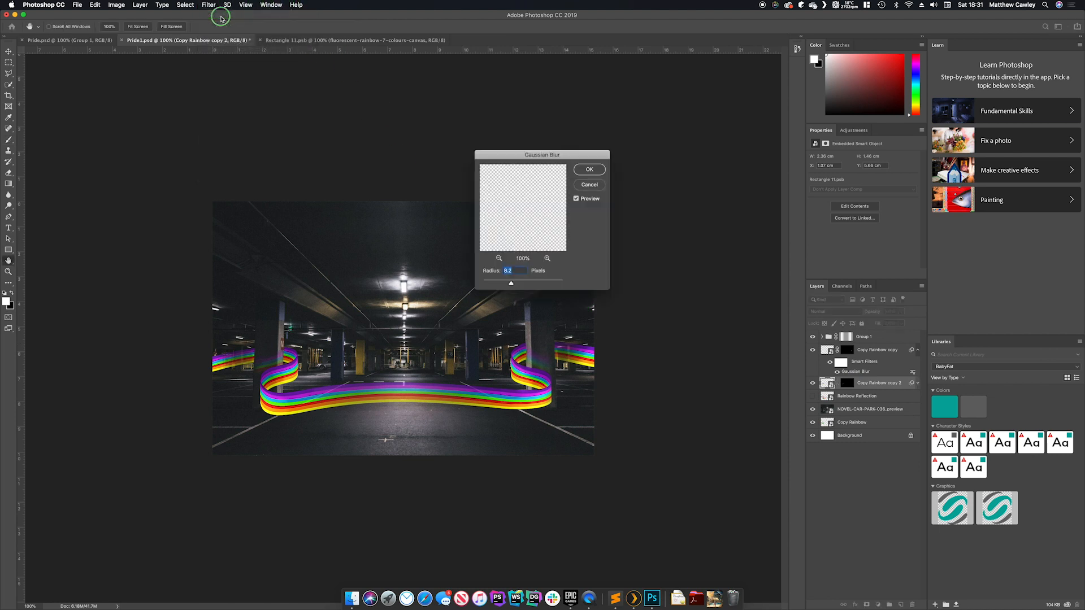
click(590, 170)
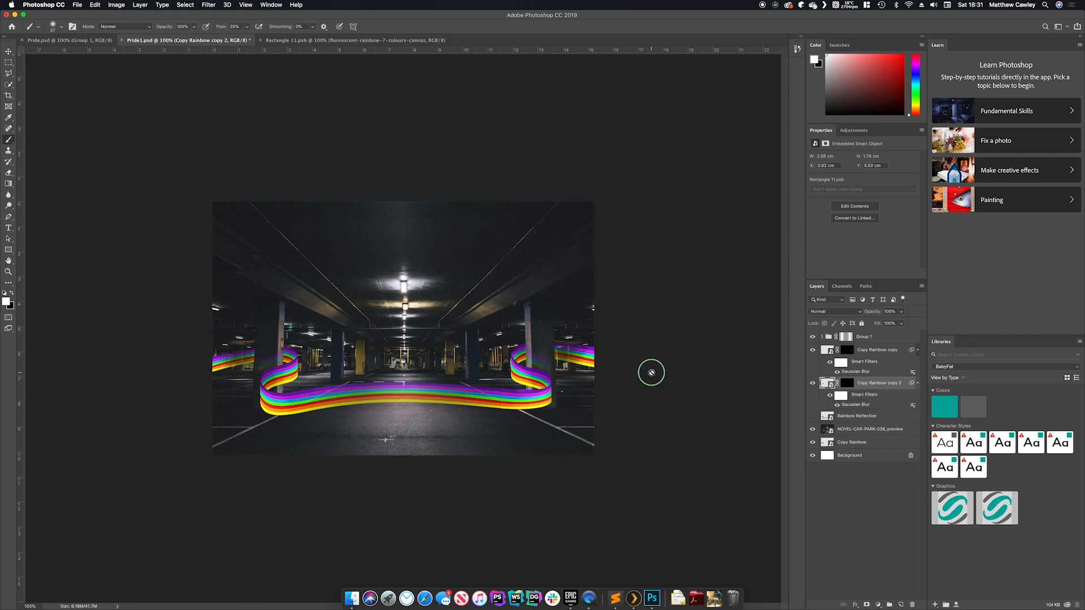
Set the blend mode of both blurred rainbow copies to Hard Light.
click(873, 350)
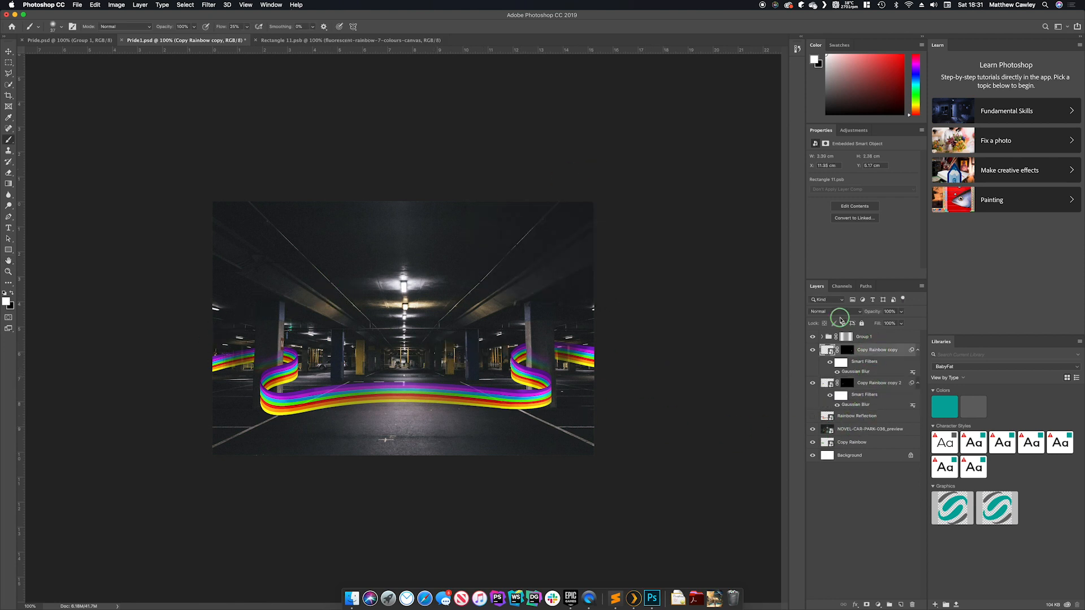
click(835, 311)
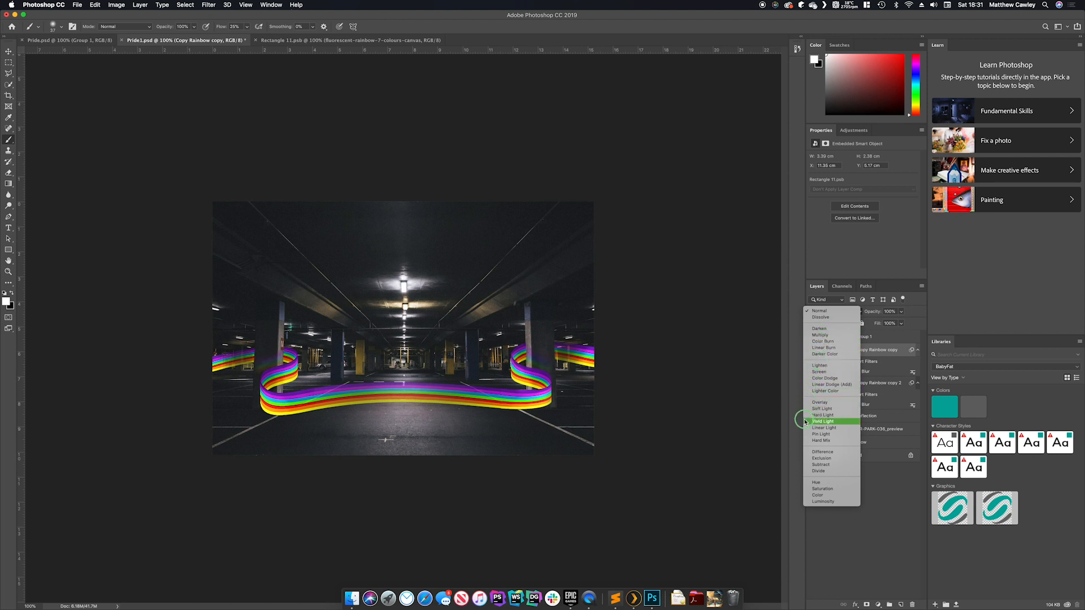
click(823, 415)
click(882, 383)
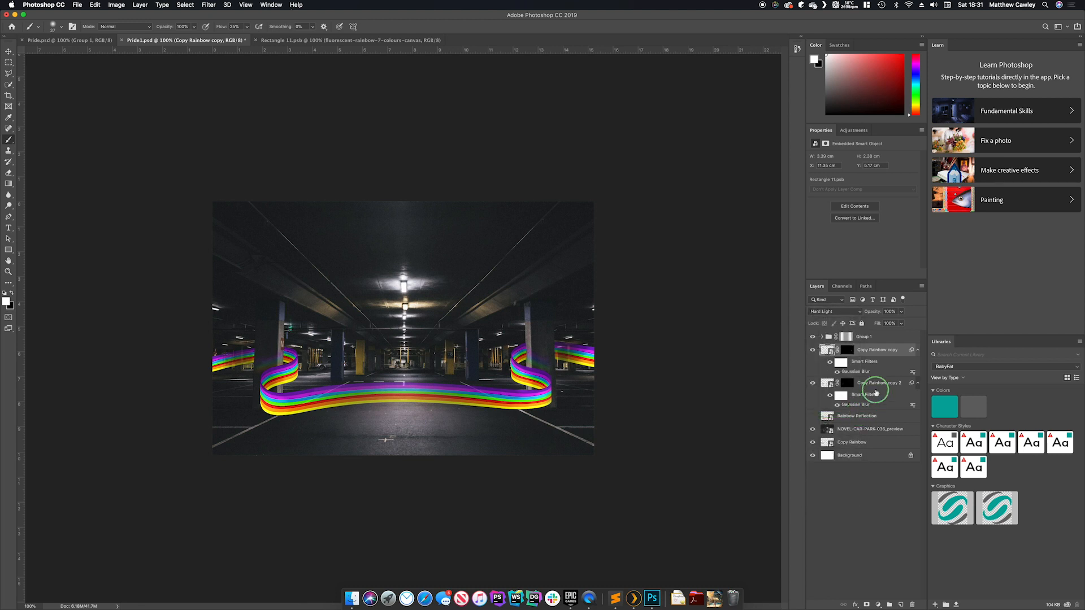
click(851, 312)
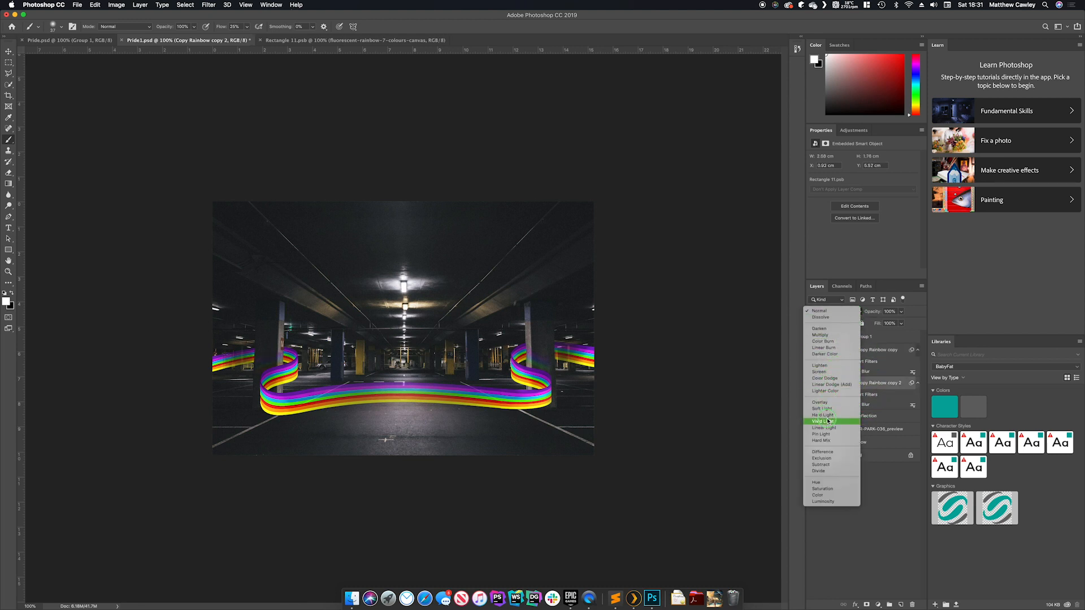
click(829, 418)
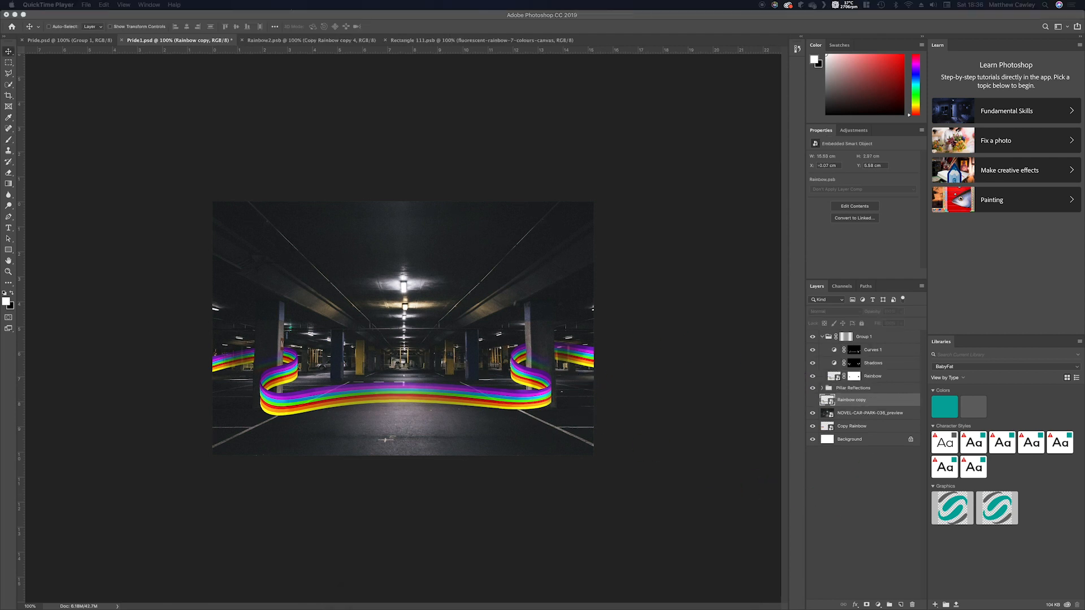
Show the Rainbow copy layer and move it down onto the floor below the ribbon, to about X 0 cm, Y 6.94 cm.
click(373, 445)
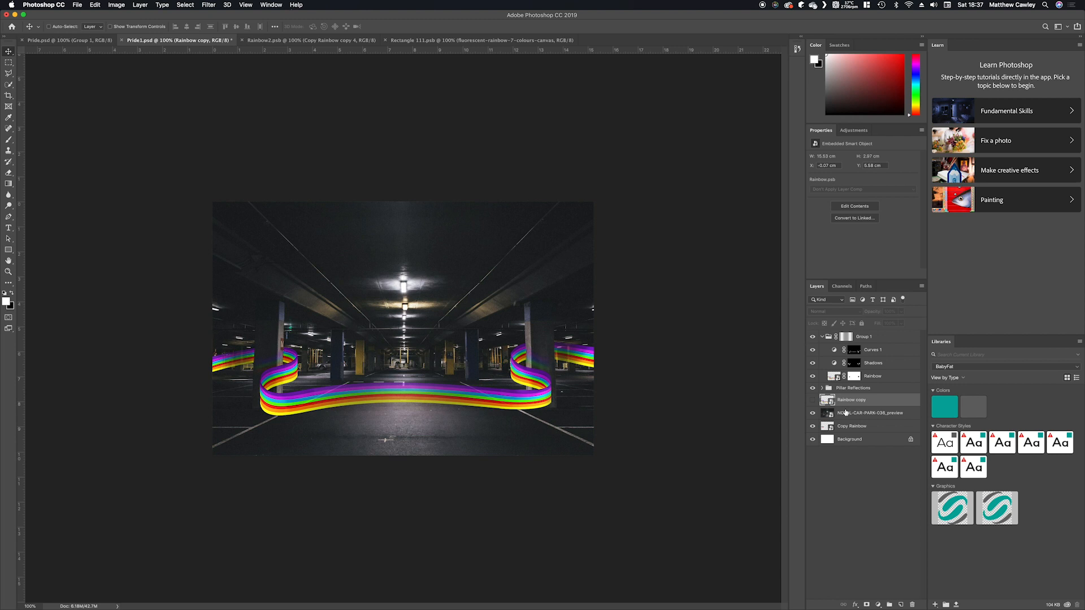
click(812, 400)
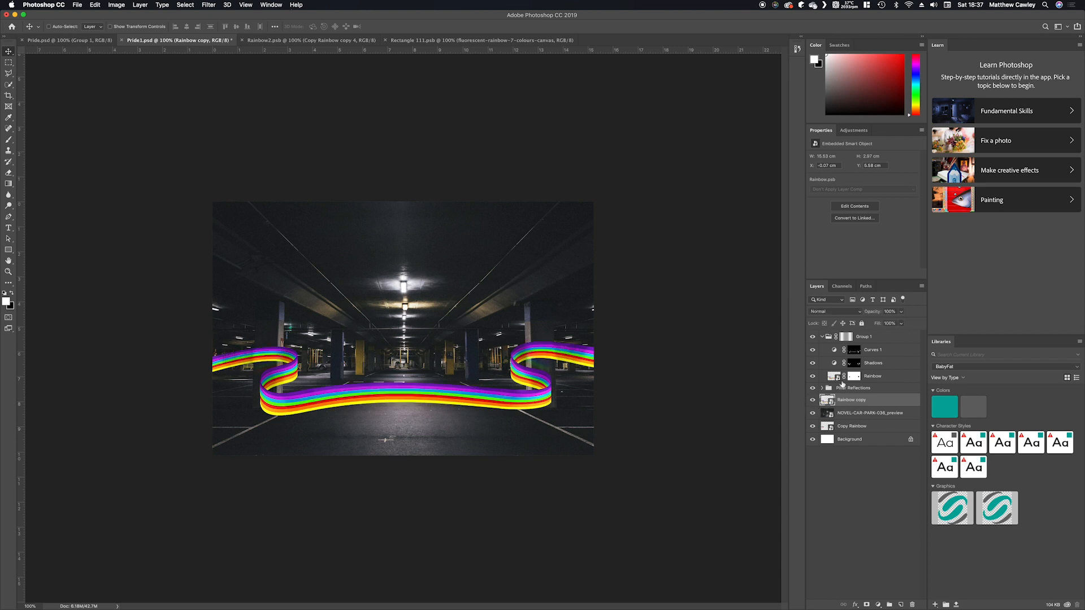
drag(516, 361, 520, 393)
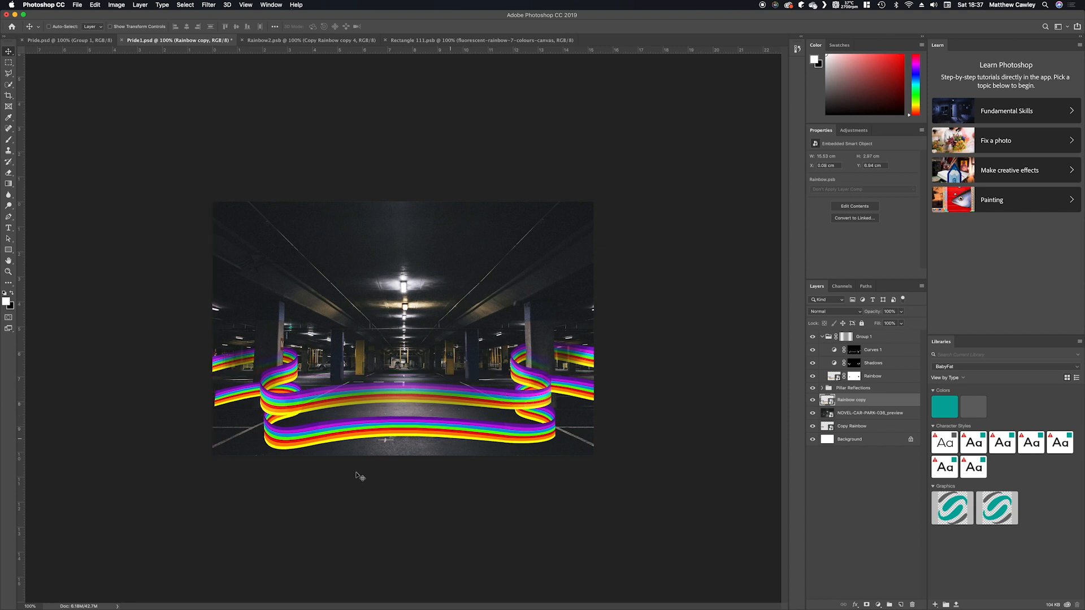
drag(406, 423, 404, 423)
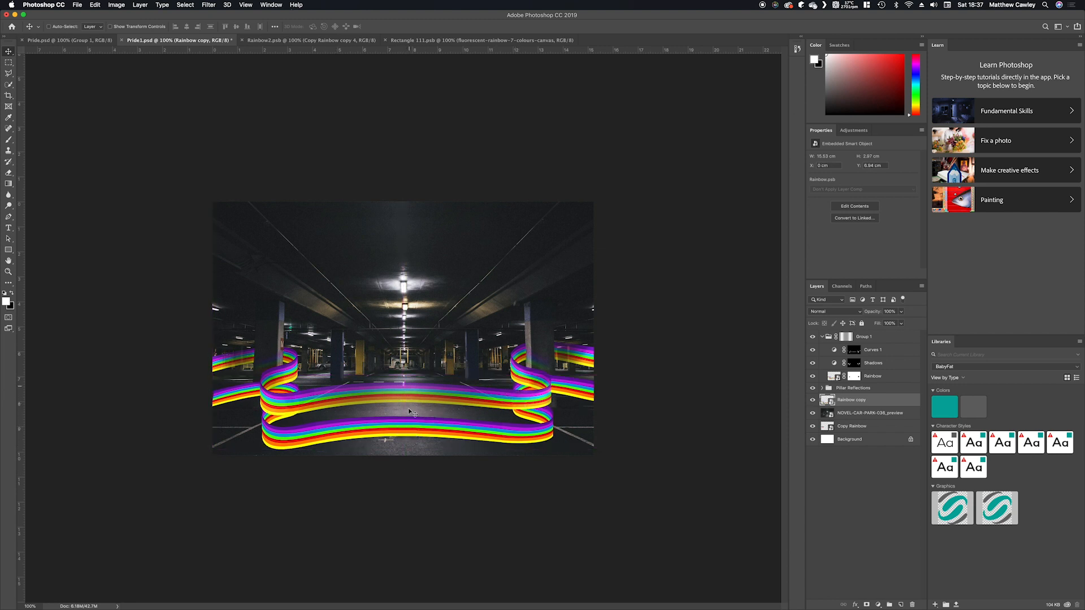
Flip the stripe artwork nested in the Rainbow copy smart object vertically, then save and close the nested documents.
double_click(827, 401)
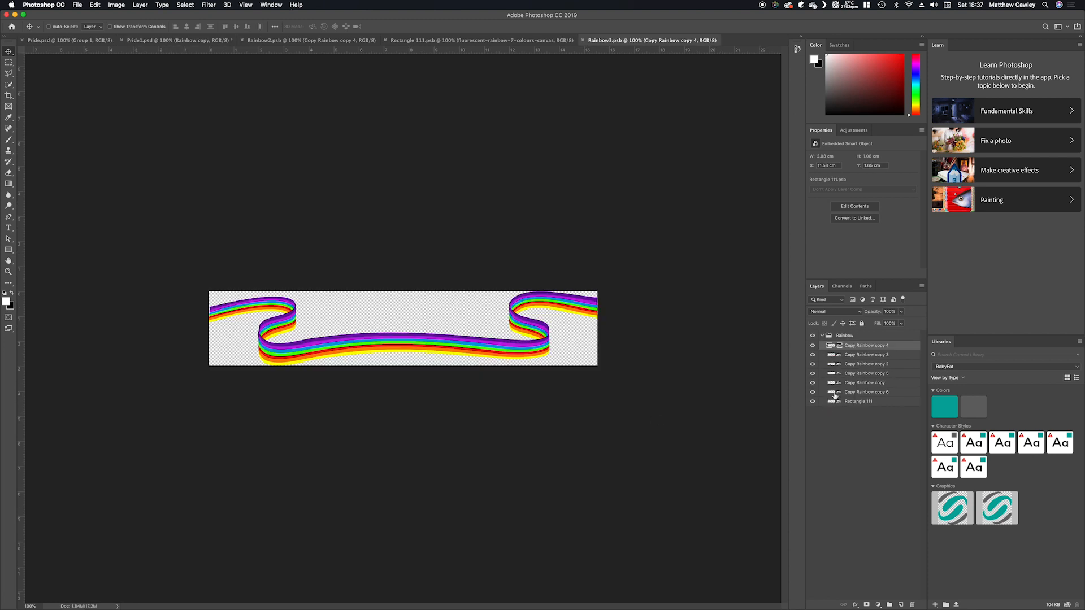
double_click(839, 346)
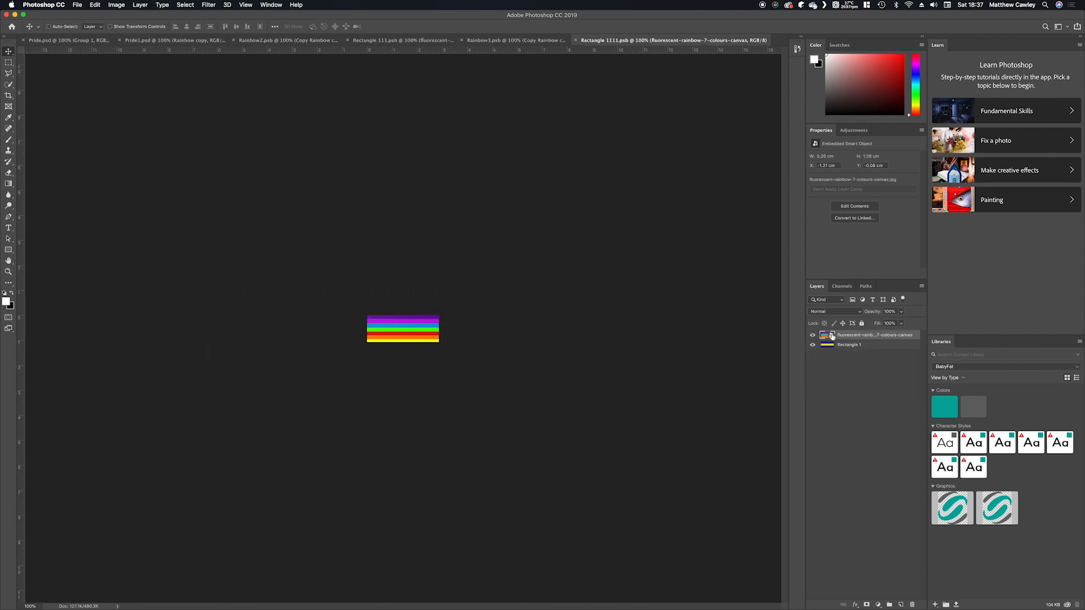
click(138, 4)
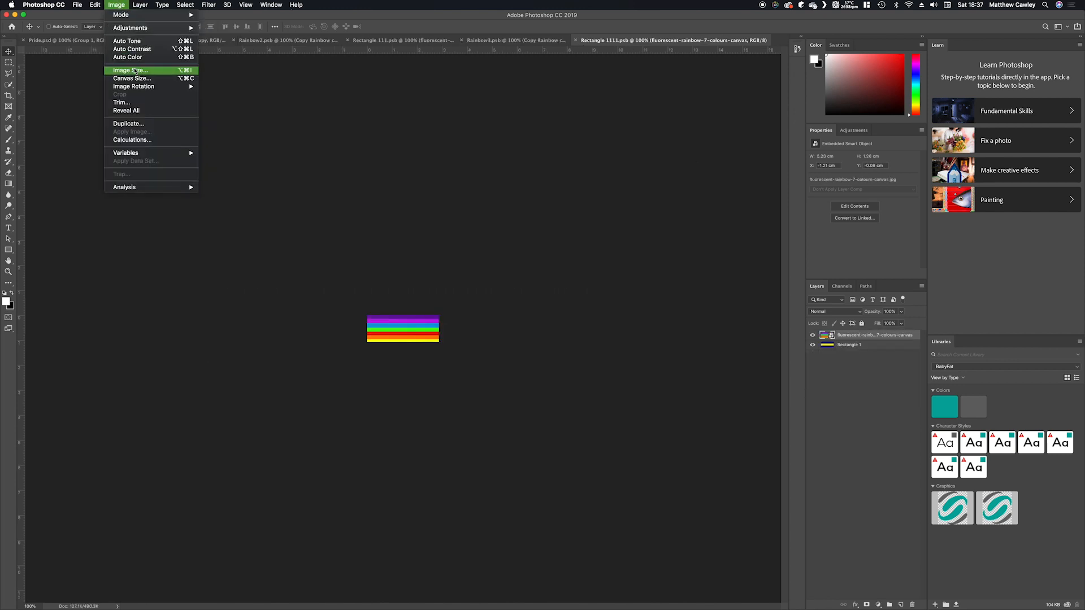
mouse_move(170, 89)
click(228, 132)
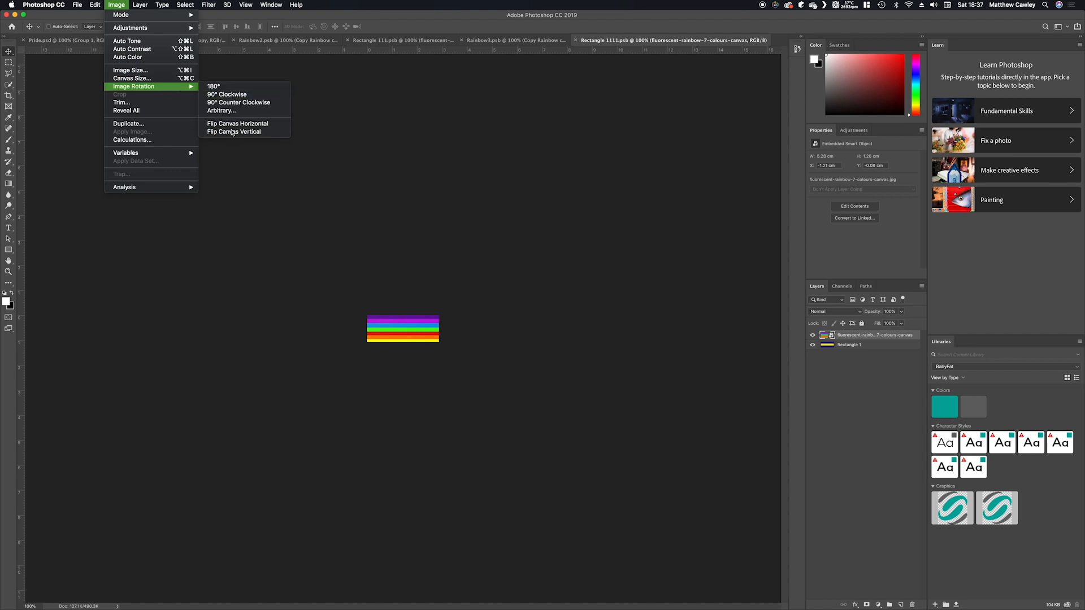
key(super+s)
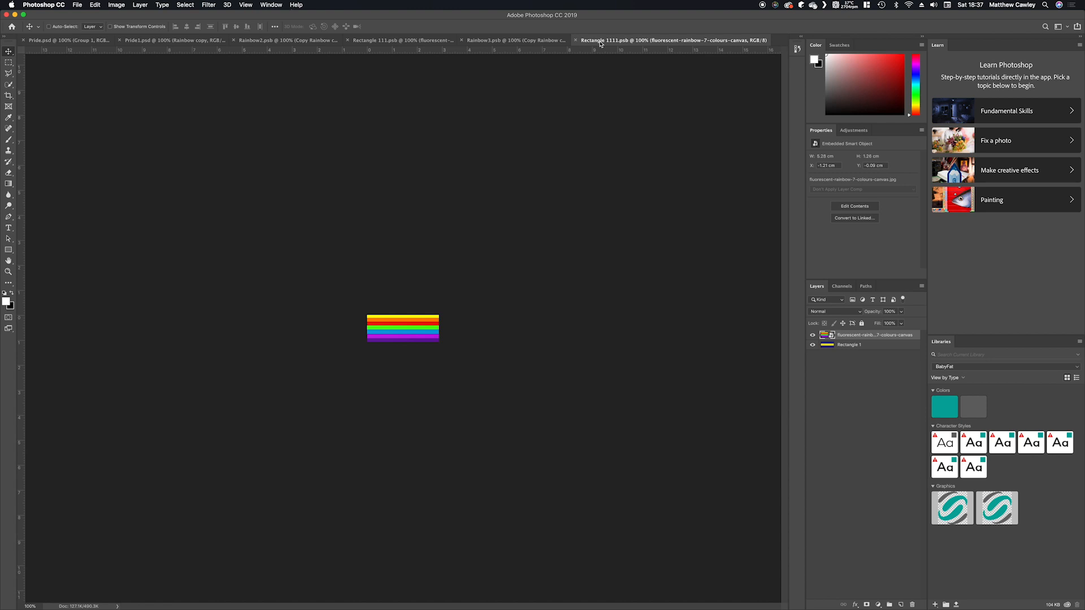
click(576, 41)
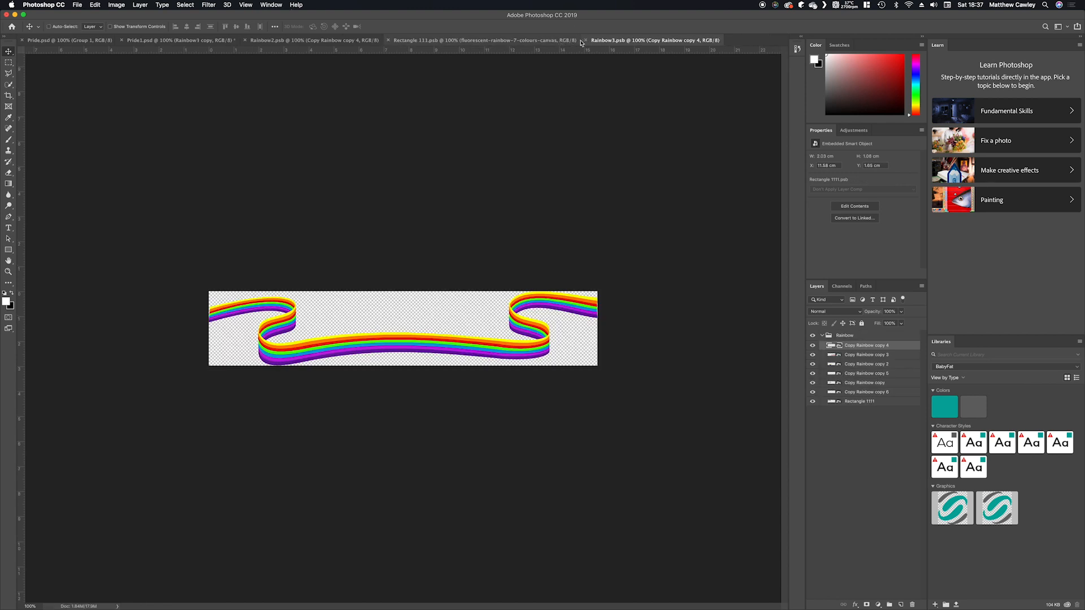
key(super+w)
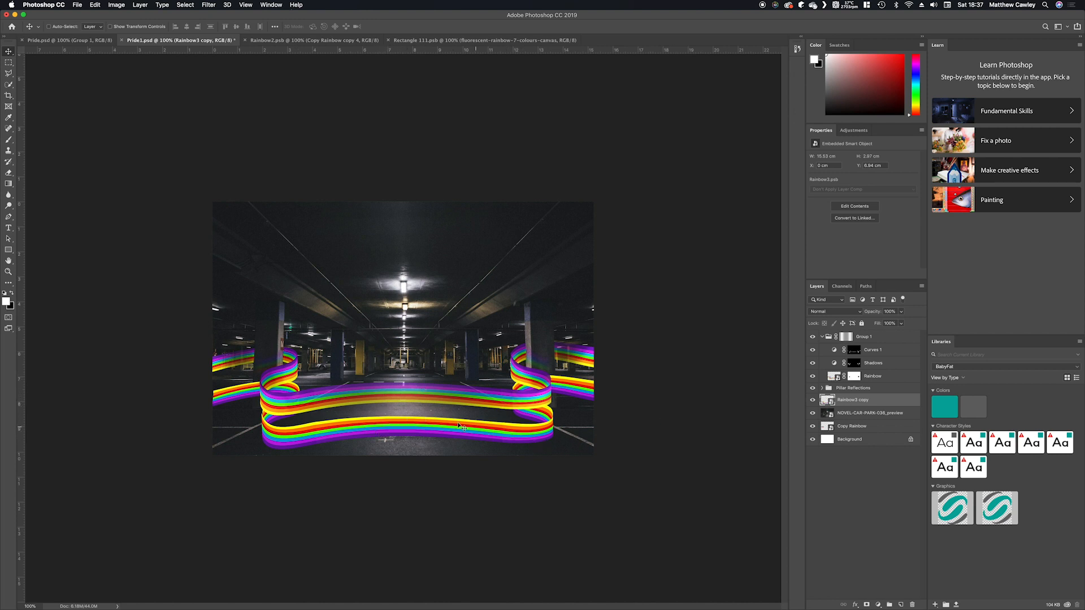
Apply a Gaussian Blur of about 17.8 pixels to the flipped rainbow copy and nudge it slightly lower.
click(186, 4)
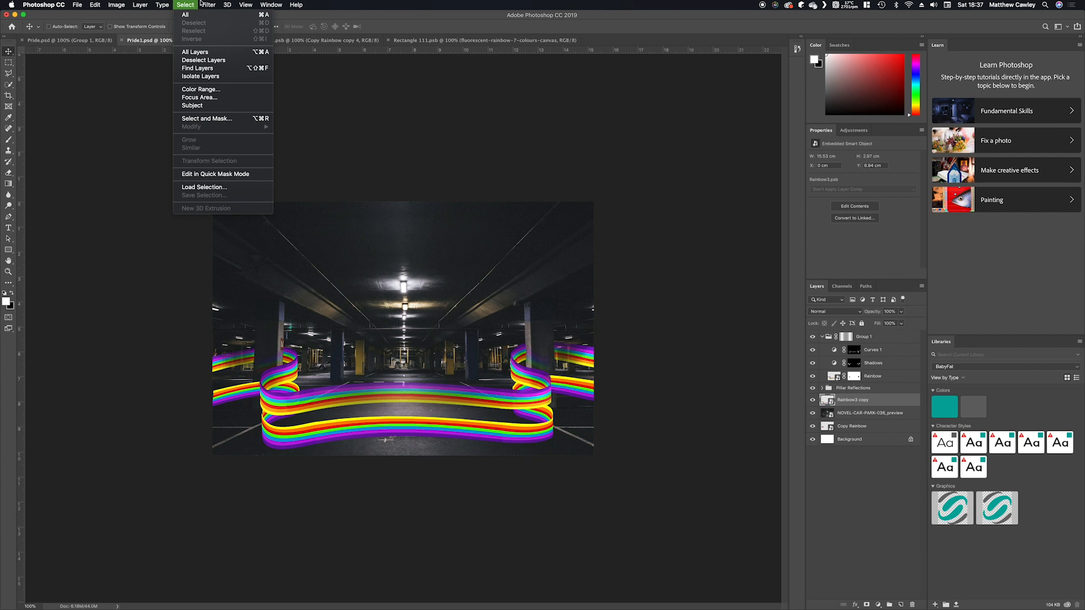
click(220, 14)
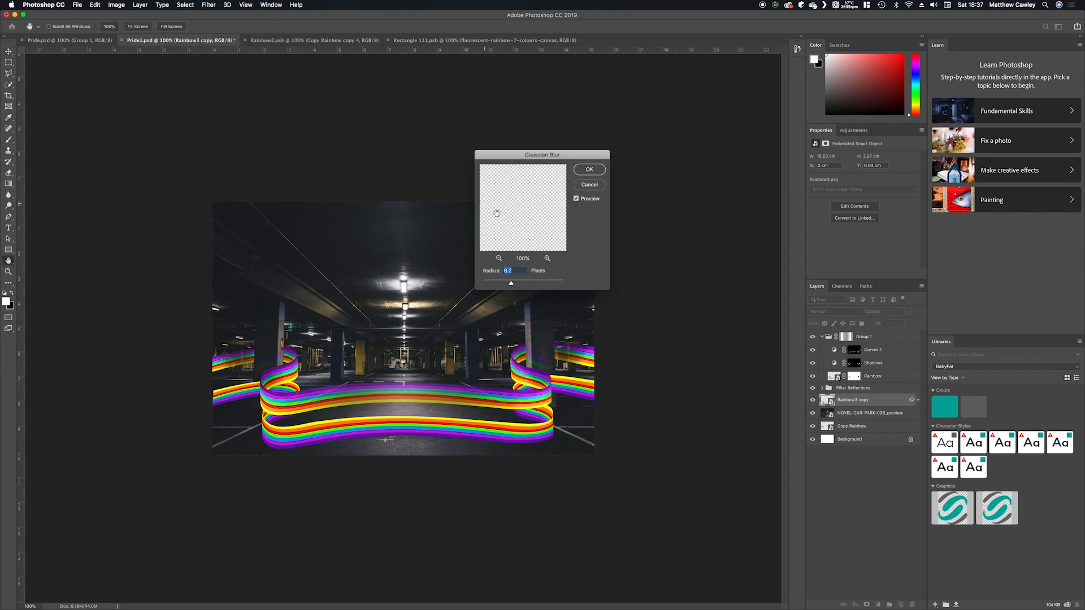
drag(514, 286, 518, 286)
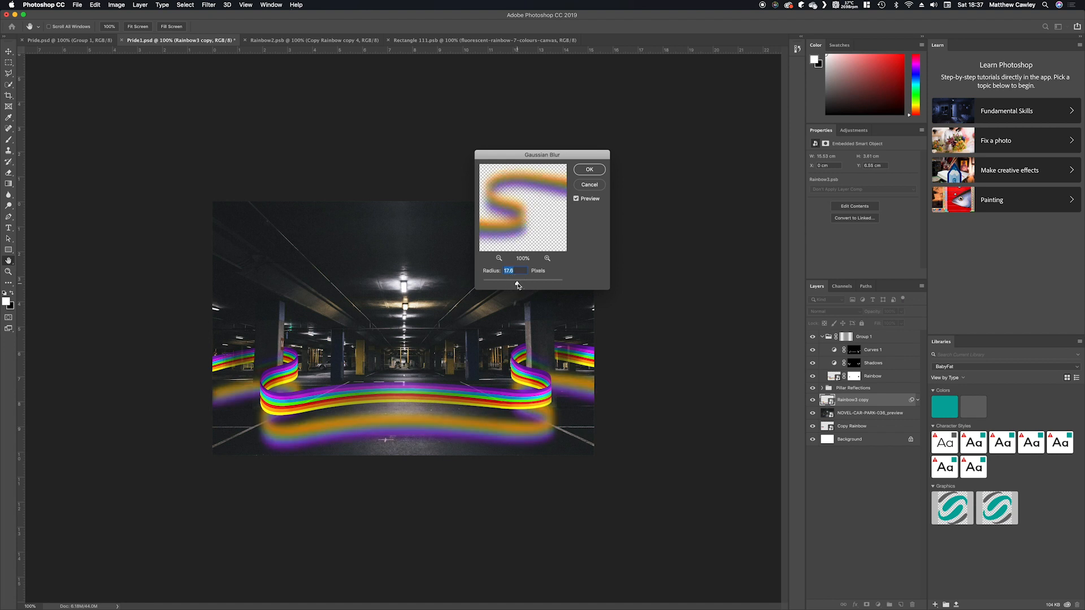
click(590, 169)
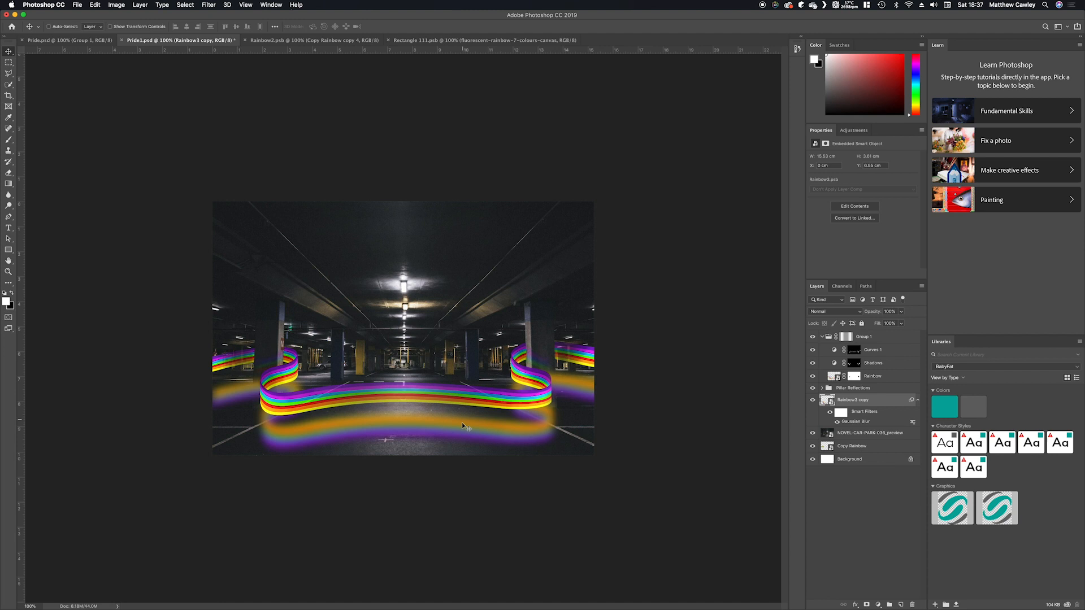
drag(461, 431, 463, 433)
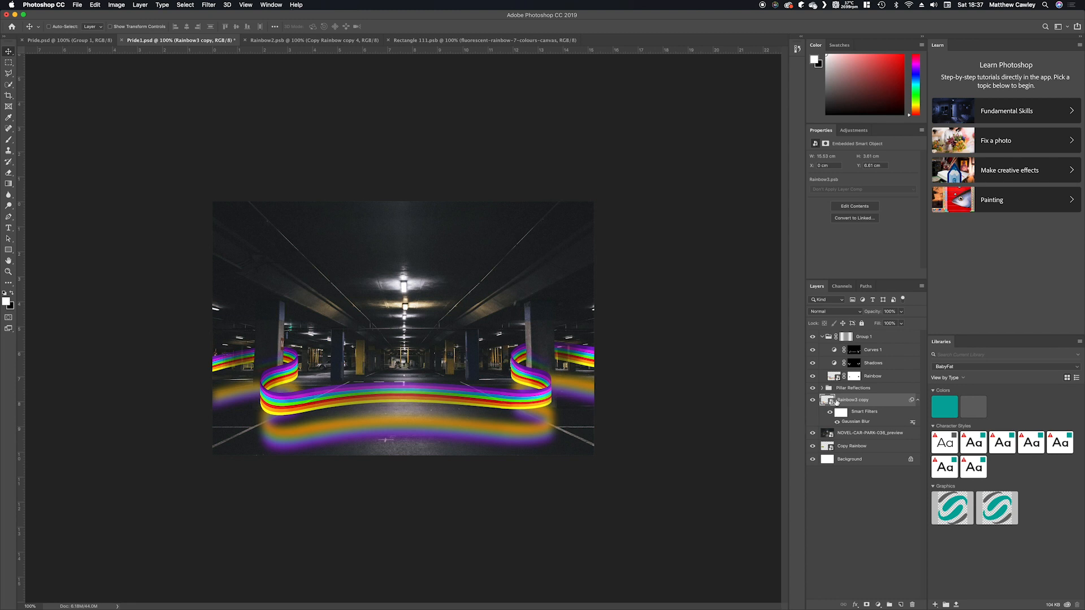
Add an inverted black layer mask to the Rainbow3 copy layer and set the Brush tool's flow to 14%.
click(867, 604)
key(super+i)
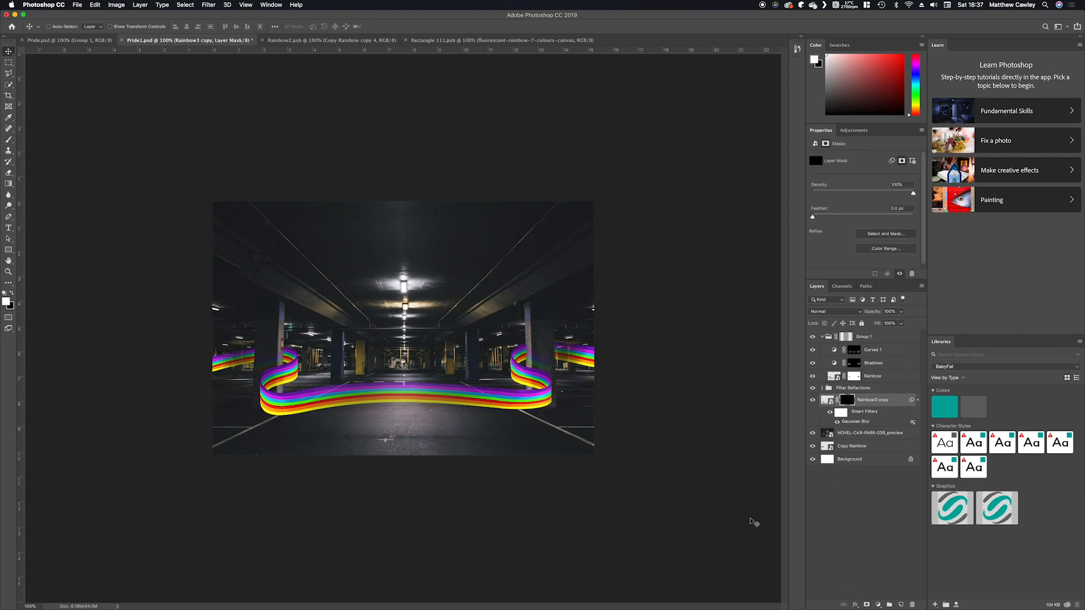
click(10, 141)
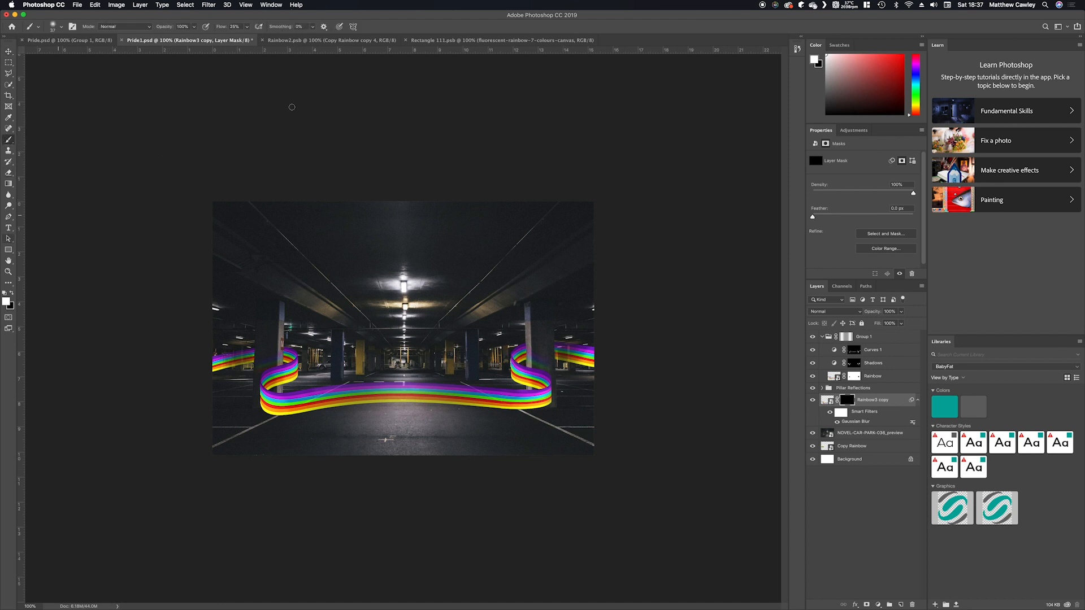
drag(225, 29, 222, 26)
Paint on the Rainbow3 copy mask along the floor below the ribbon to bring in a faint rainbow reflection.
drag(328, 385, 347, 391)
mouse_move(272, 428)
mouse_down()
mouse_move(268, 411)
mouse_move(298, 423)
mouse_up()
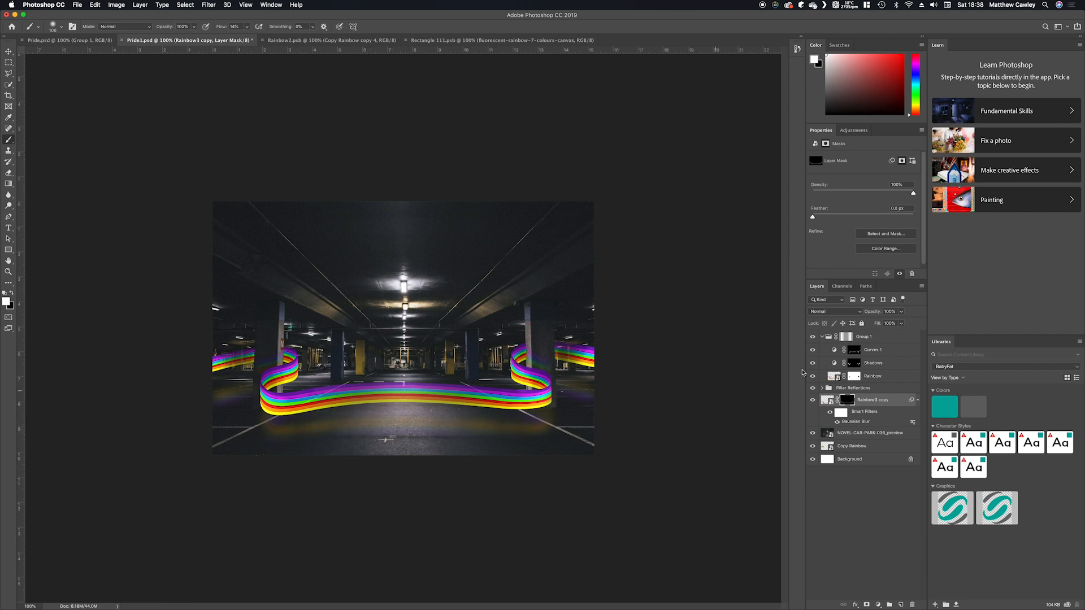
drag(880, 315, 861, 317)
key(x)
key(x)
drag(294, 427, 553, 420)
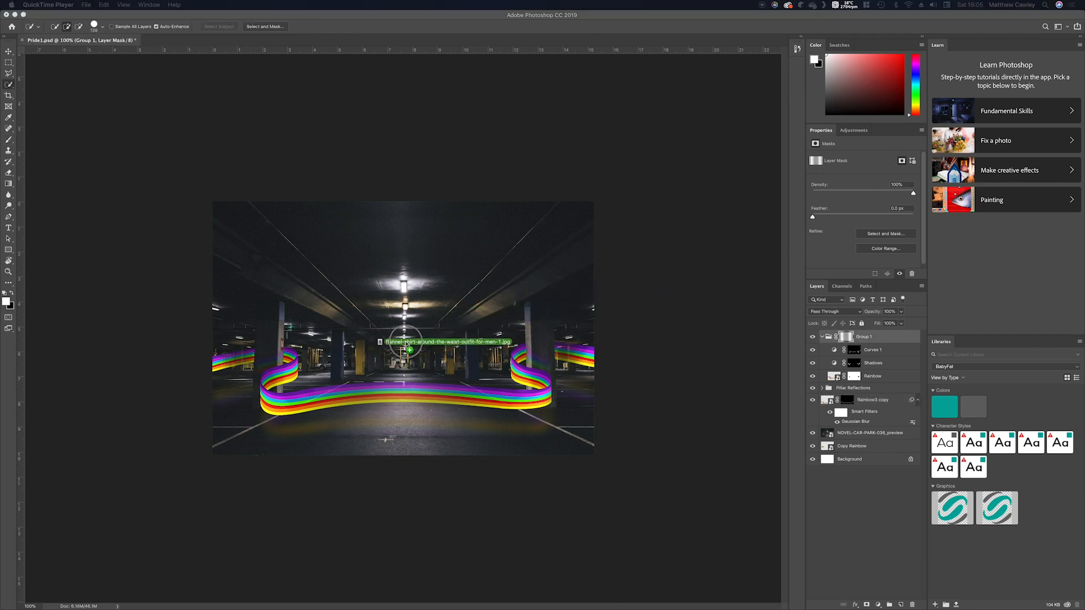
Place the flannel-shirt photo of the man into the car park composite at the size it comes in.
click(401, 361)
key(super+t)
key(Return)
key(w)
Open Select and Mask for the placed photo and run Select Subject to isolate the man.
click(8, 272)
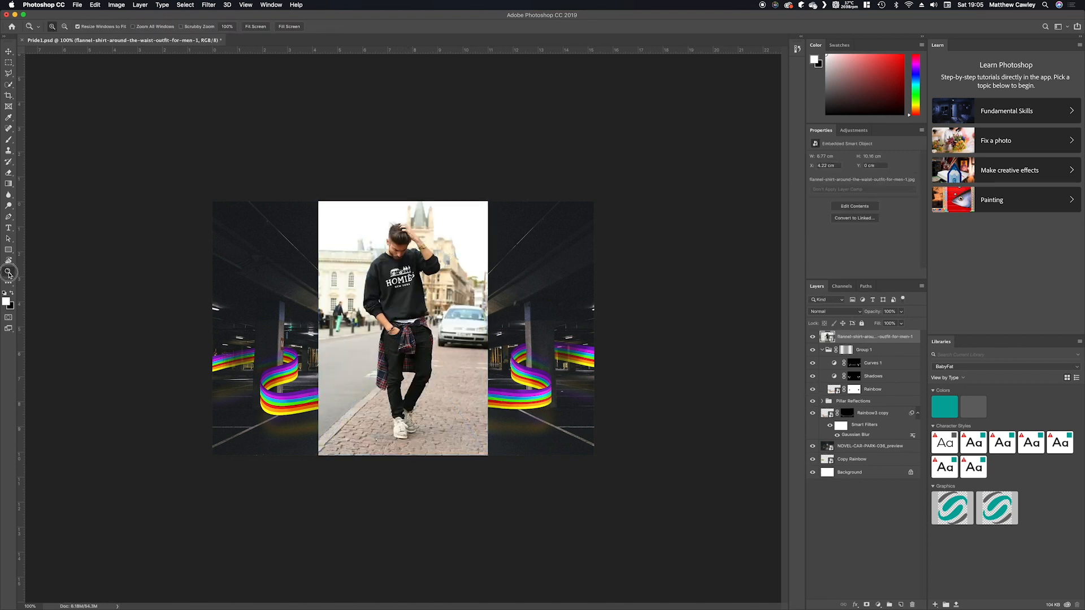
click(400, 328)
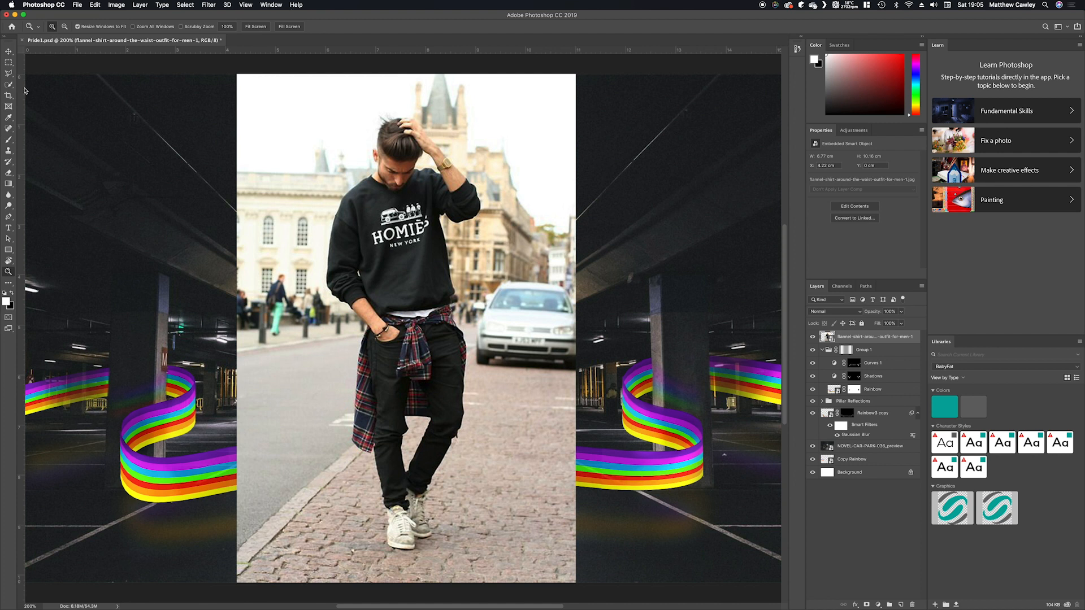
click(8, 84)
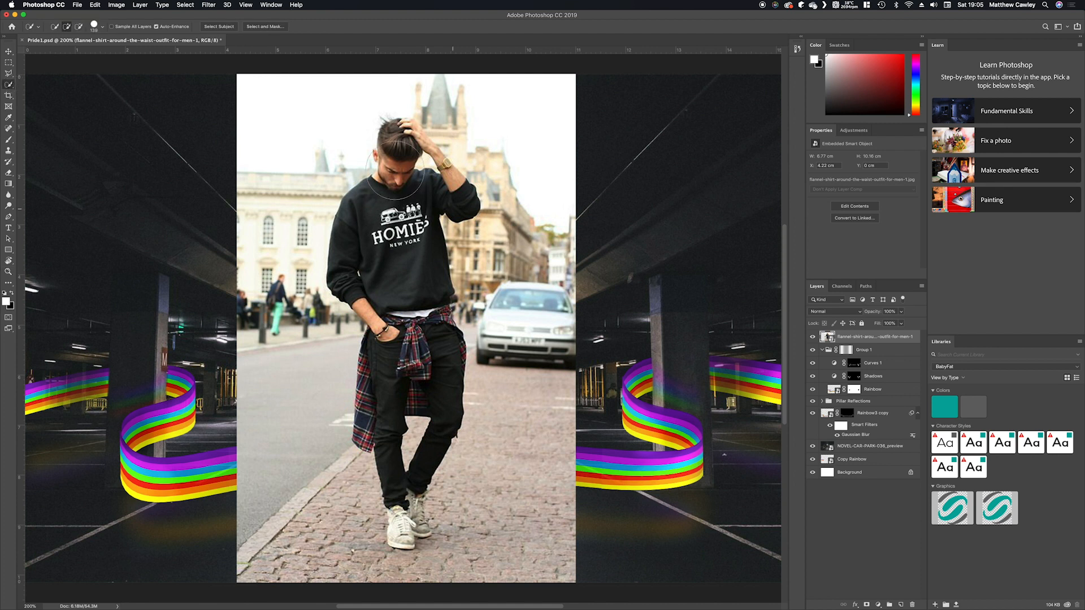
click(264, 27)
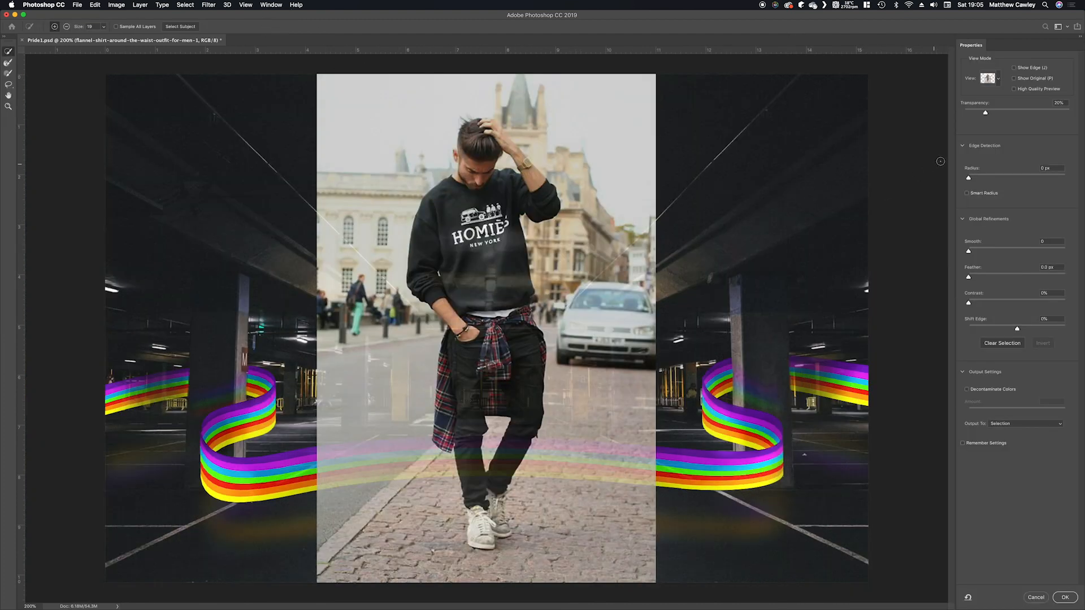
click(177, 27)
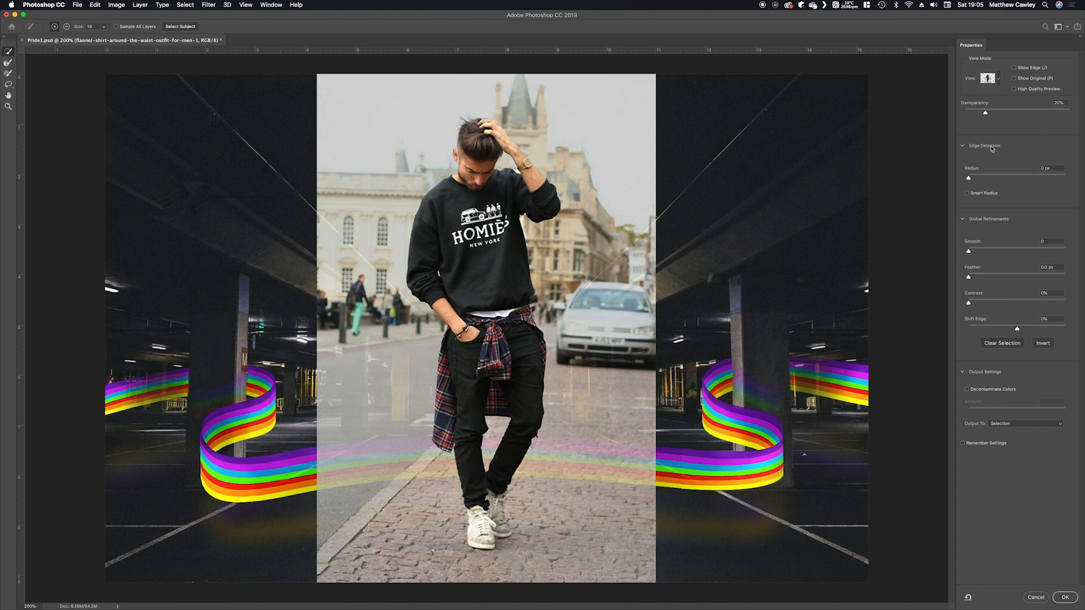
Preview the cut-out On Black and brush away leftover background around the man in subtract mode.
click(998, 79)
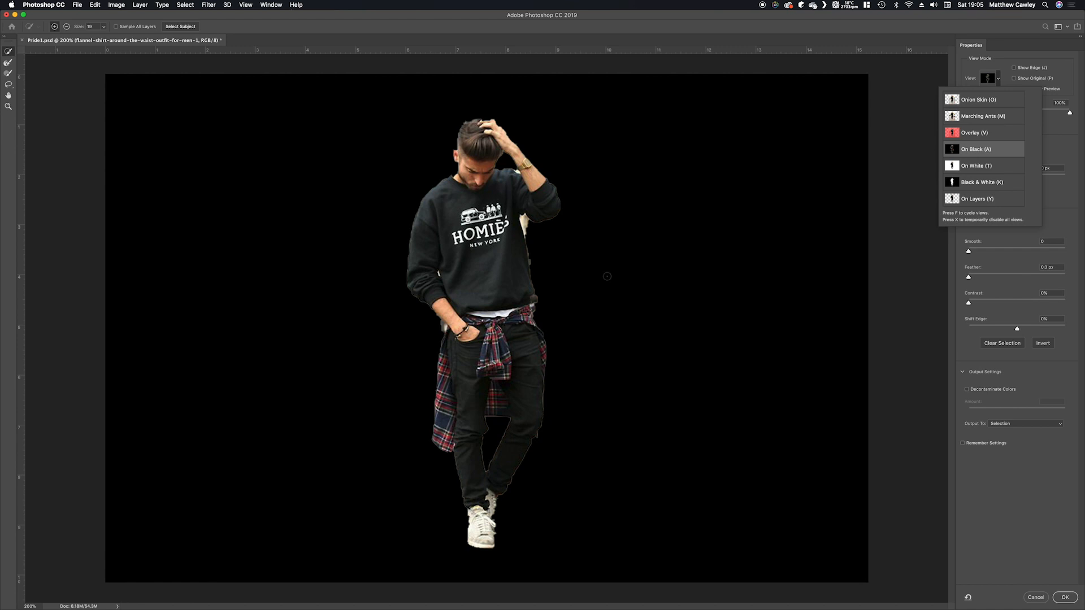
click(8, 73)
click(66, 28)
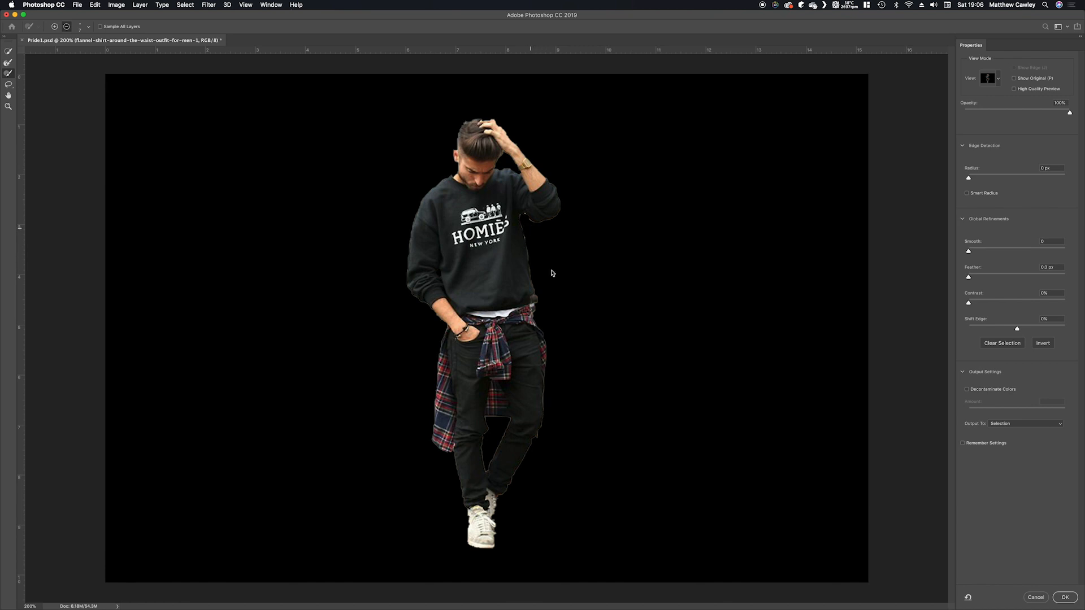
Turn on Decontaminate Colors at 100% and output the cut-out as a New Layer with Layer Mask.
click(996, 391)
click(997, 391)
click(996, 391)
click(997, 391)
click(996, 390)
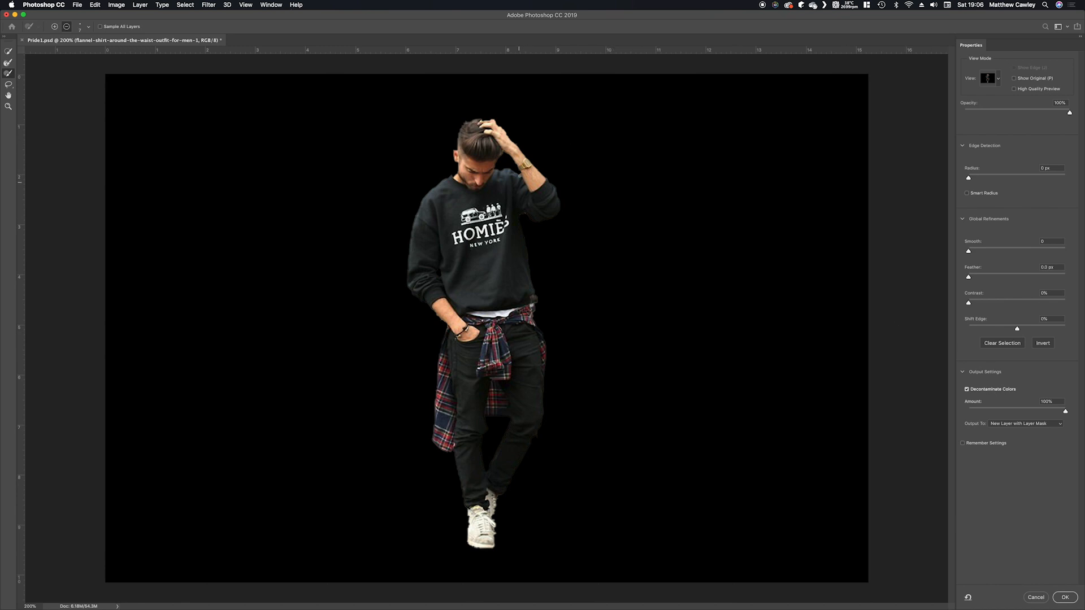
click(987, 393)
click(986, 392)
click(984, 392)
click(985, 391)
click(1060, 600)
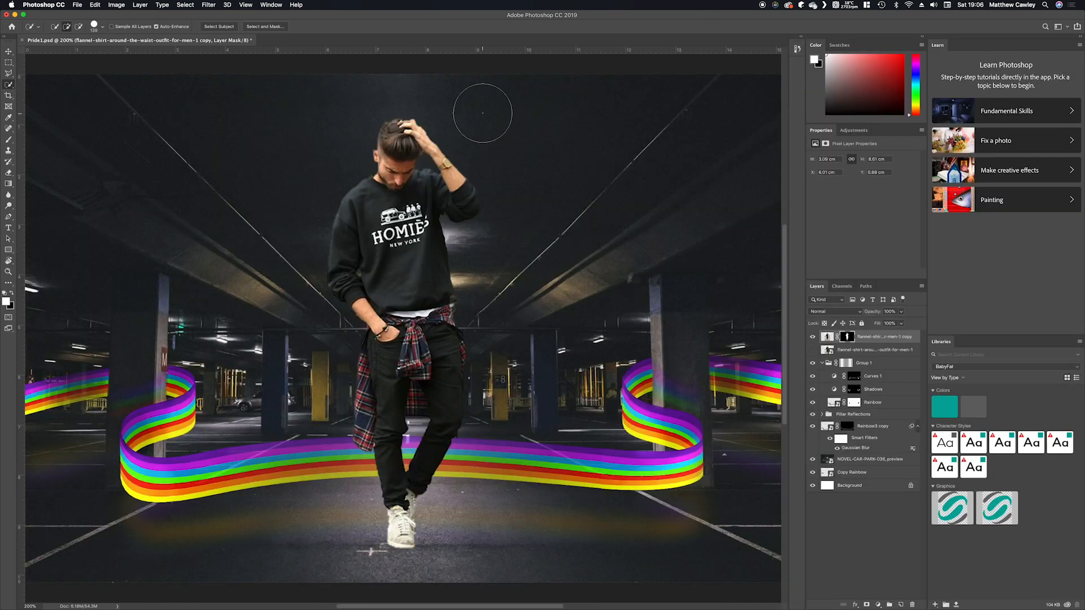
Scale the cut-out man down and stand him on the floor in the middle of the car park, in line with the ribbon.
key(super+t)
drag(575, 74, 475, 212)
drag(409, 315, 408, 399)
drag(479, 298, 518, 261)
drag(434, 392, 425, 397)
key(Return)
key(w)
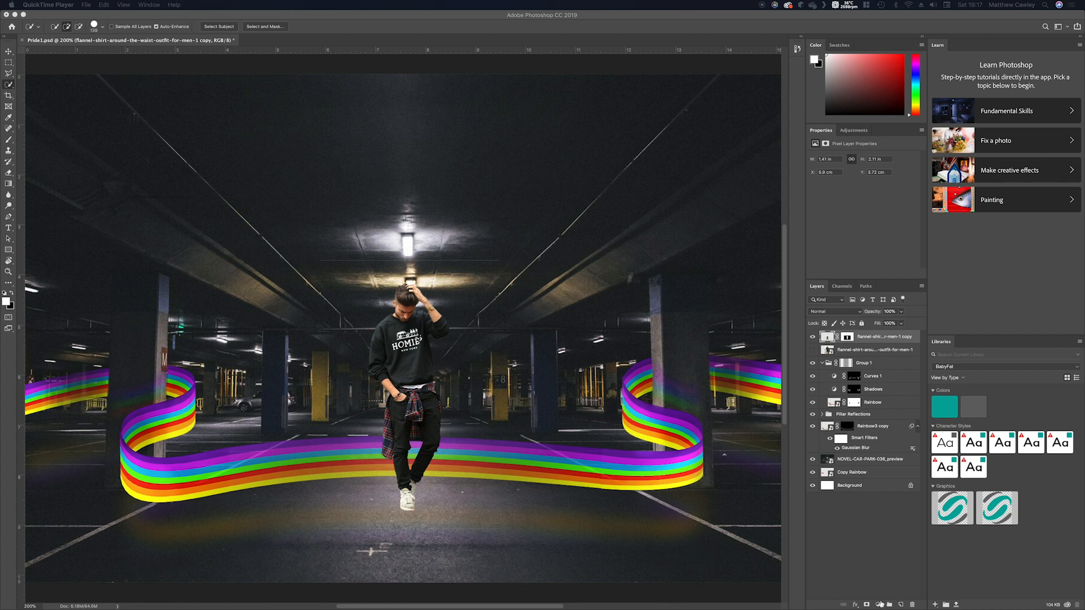
Add a Curves adjustment above the man, raise its black point slightly and clip it to his layer.
click(877, 605)
click(877, 605)
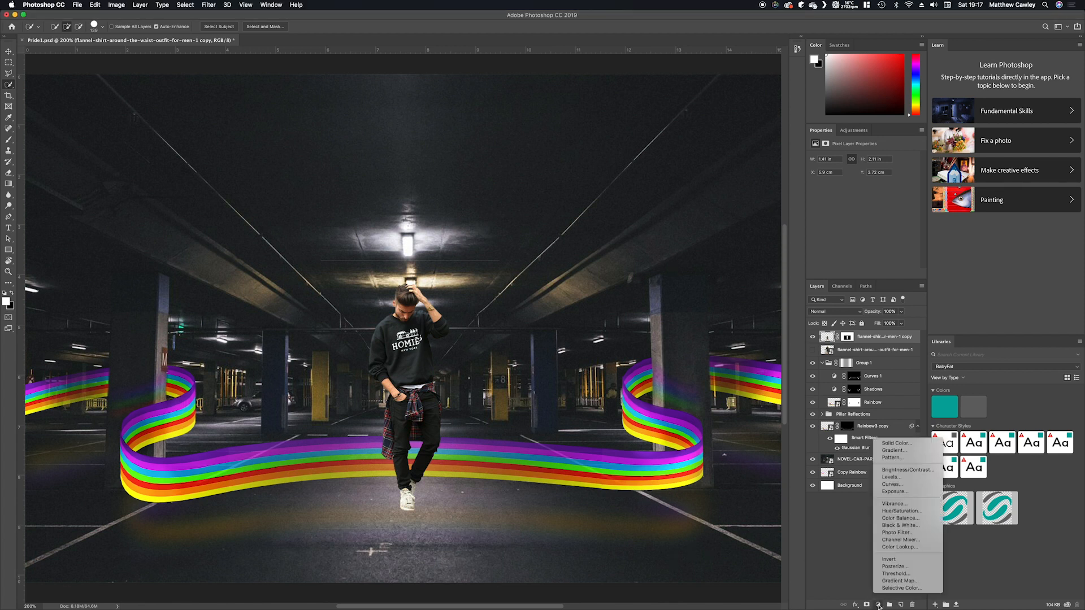
click(893, 484)
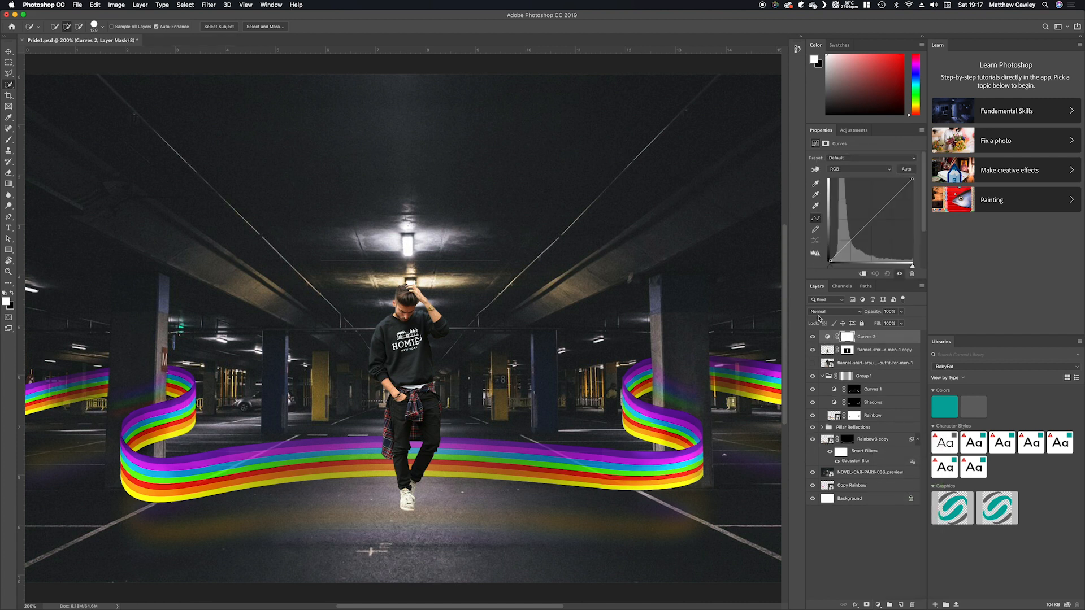
click(828, 337)
drag(829, 261, 832, 253)
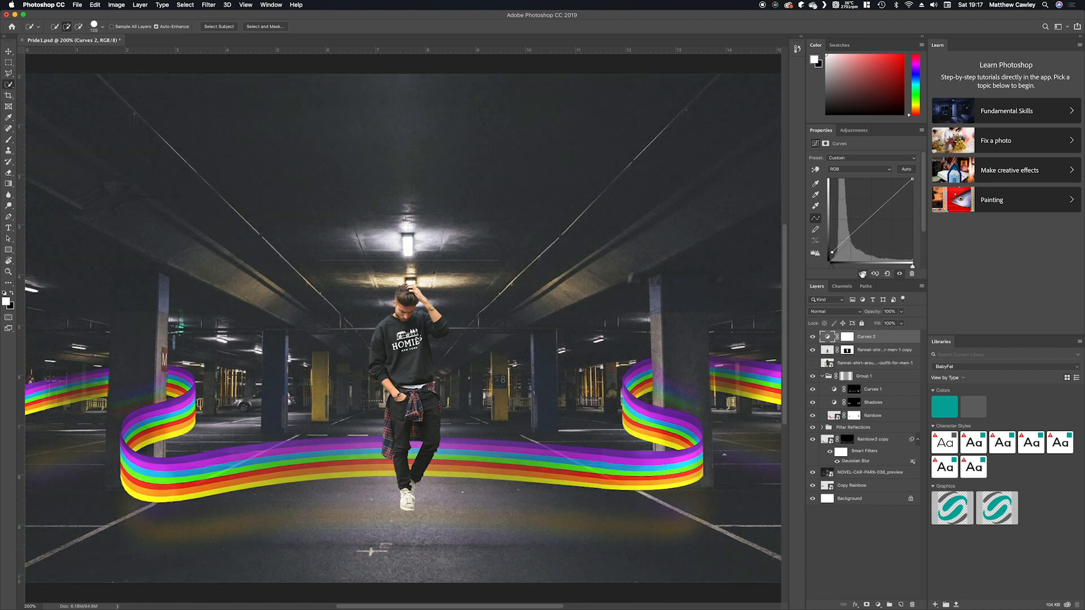
click(863, 273)
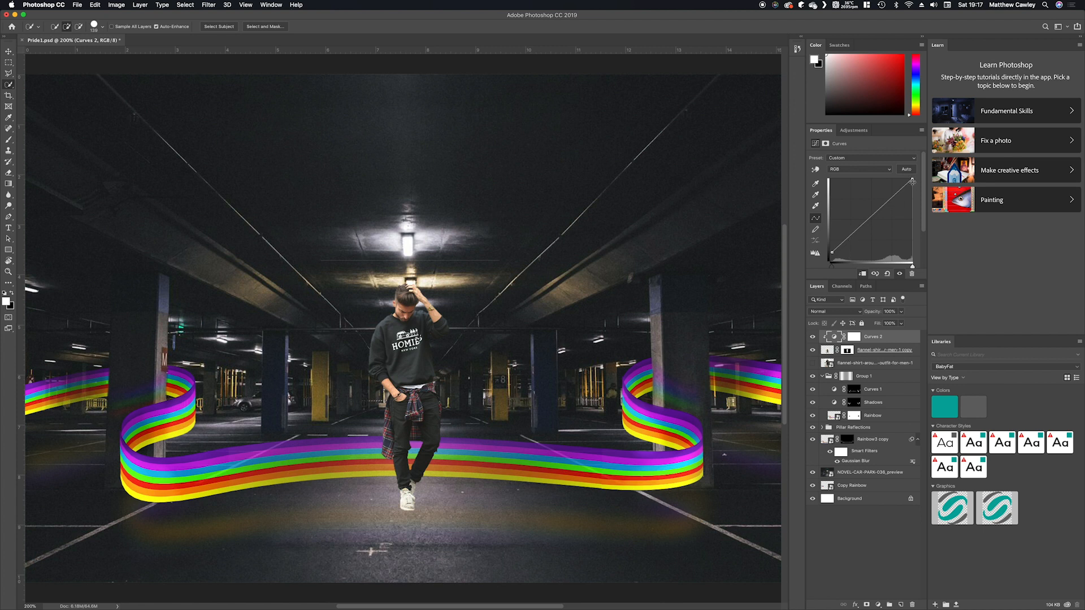
Lower the white point and pull down the midtones of the clipped Curves 2 adjustment to darken the man.
drag(910, 185, 887, 214)
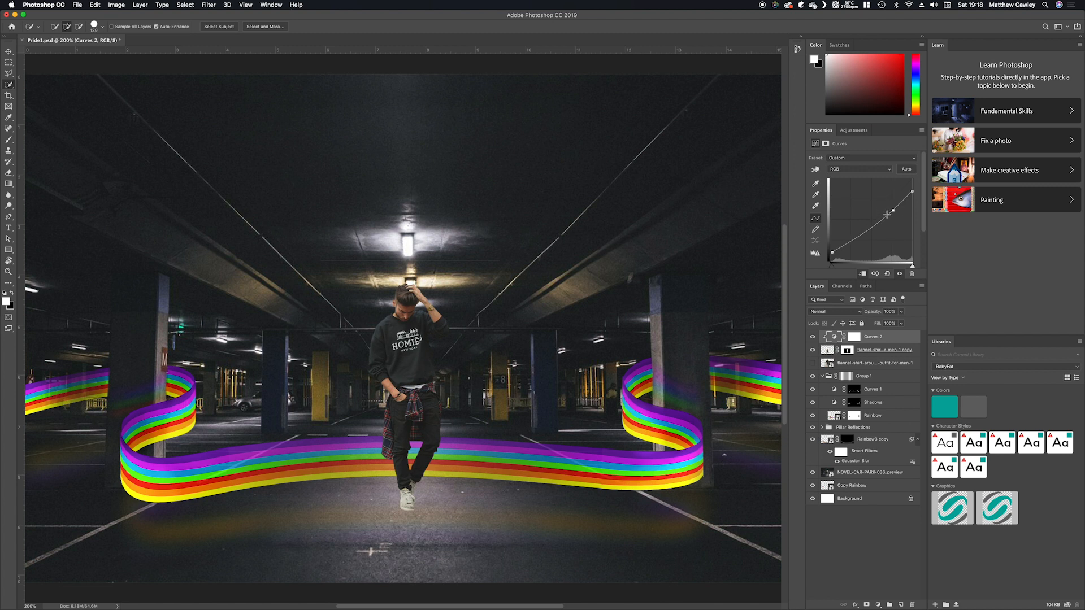
click(867, 229)
drag(848, 245, 832, 251)
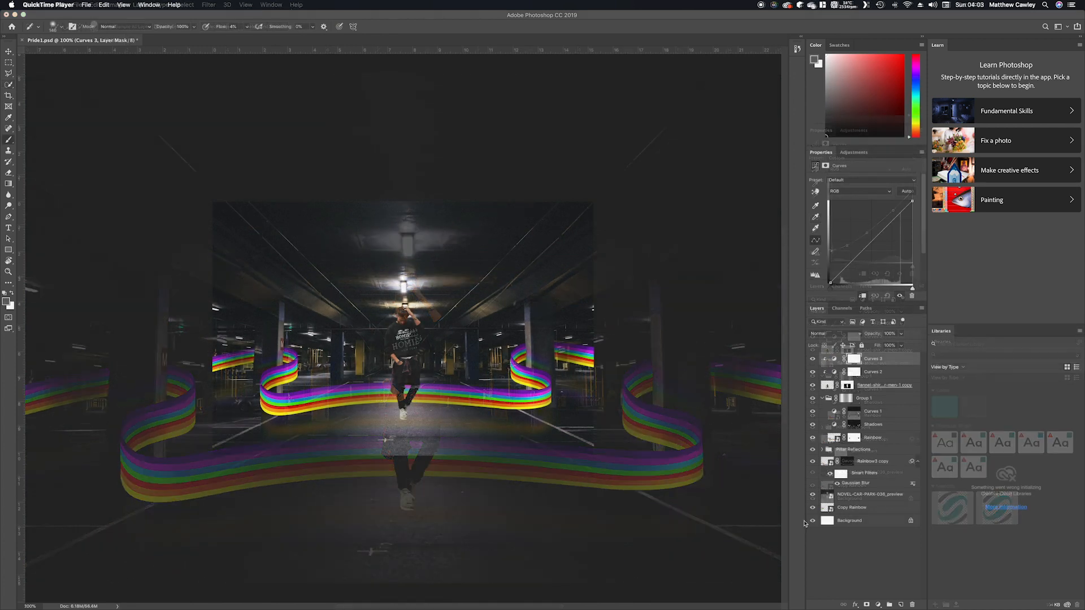
Add another Curves adjustment at the top of the layer stack and clip it to the man.
click(878, 604)
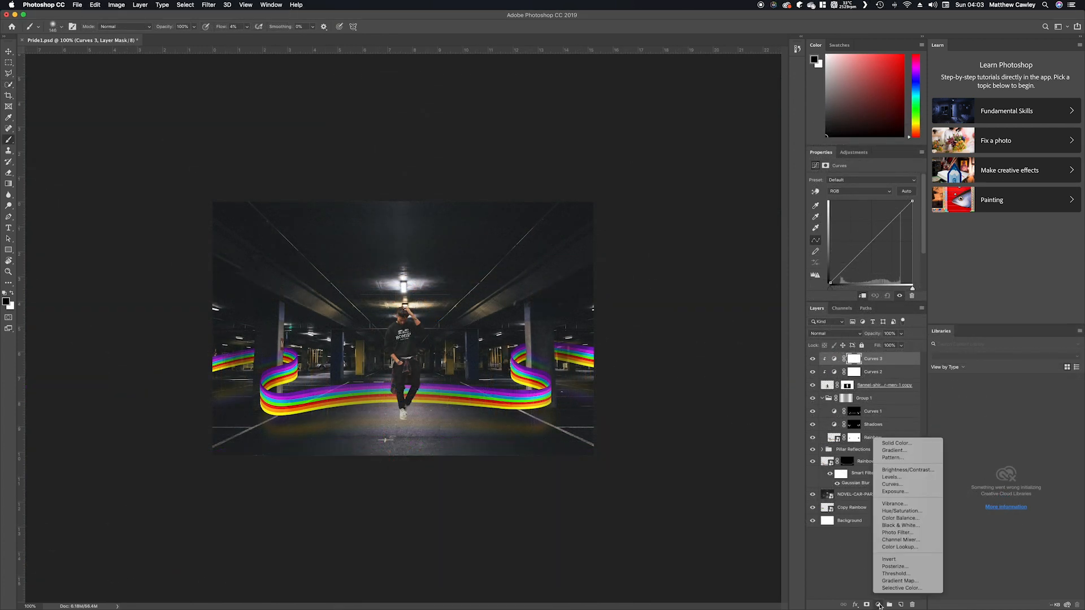
click(924, 489)
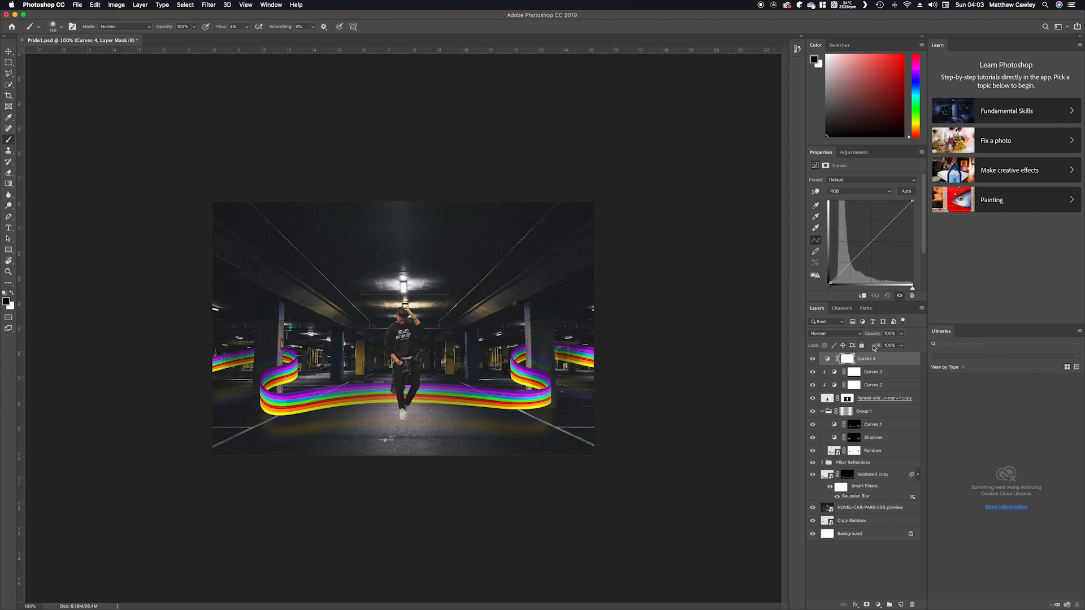
click(863, 296)
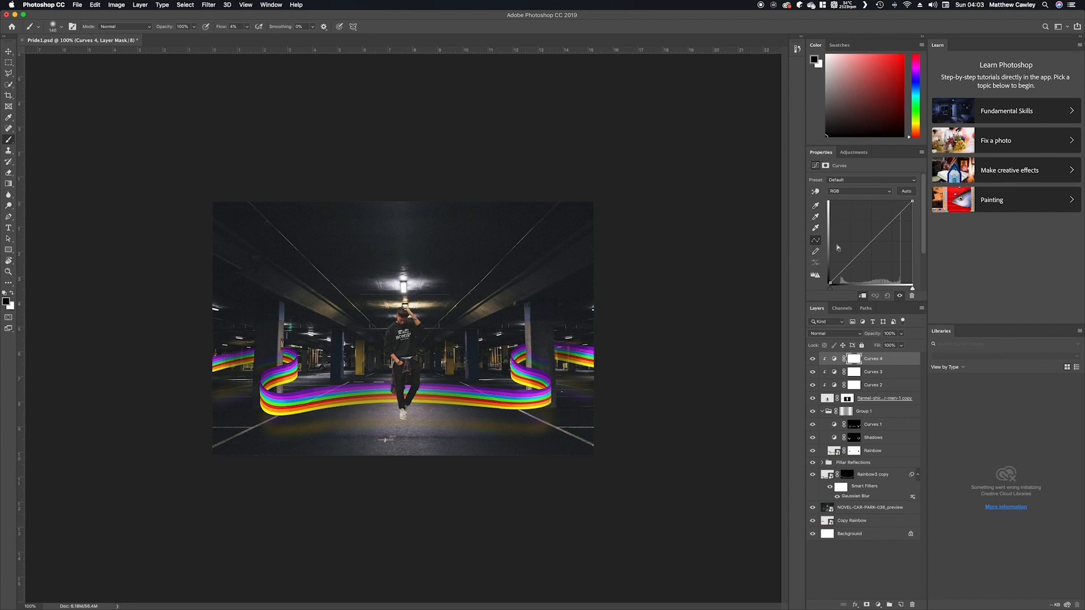
Try the Curves white, gray and black point eyedroppers, sampling the car park to match the man's tones.
click(815, 227)
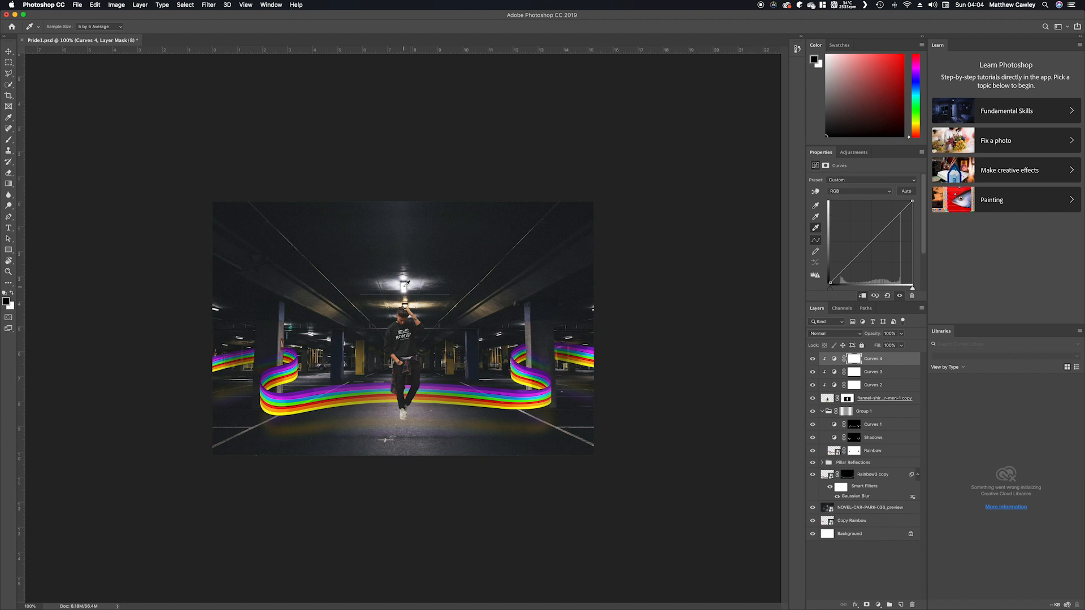
click(815, 217)
click(815, 205)
click(467, 298)
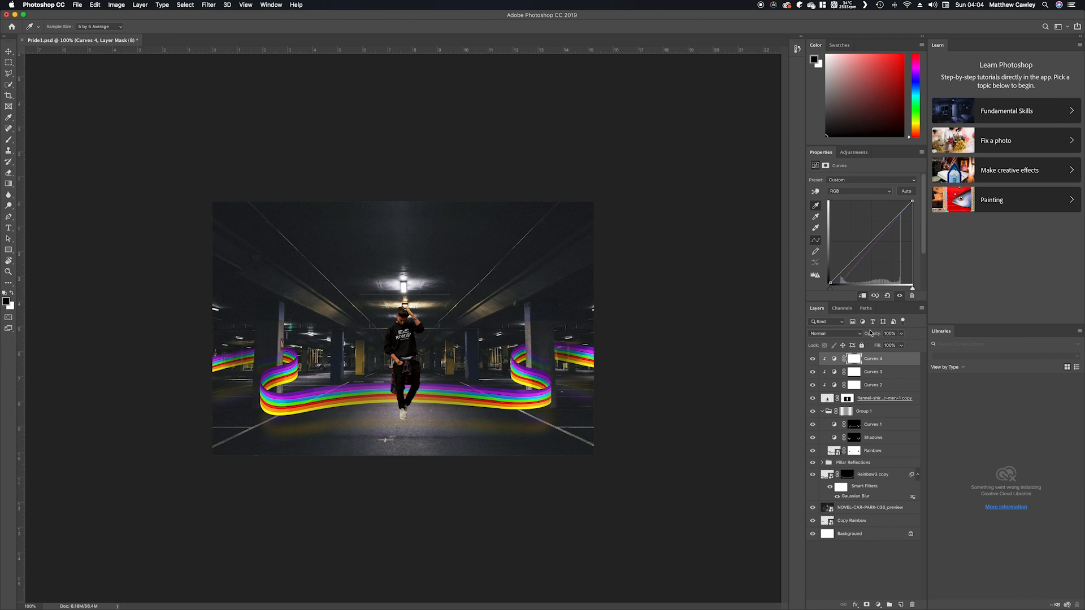
Raise the black point of the clipped Curves 4 adjustment slightly and adjust the layer's opacity.
click(815, 219)
mouse_move(912, 201)
mouse_down()
mouse_move(913, 214)
mouse_move(912, 201)
mouse_up()
drag(830, 283, 830, 276)
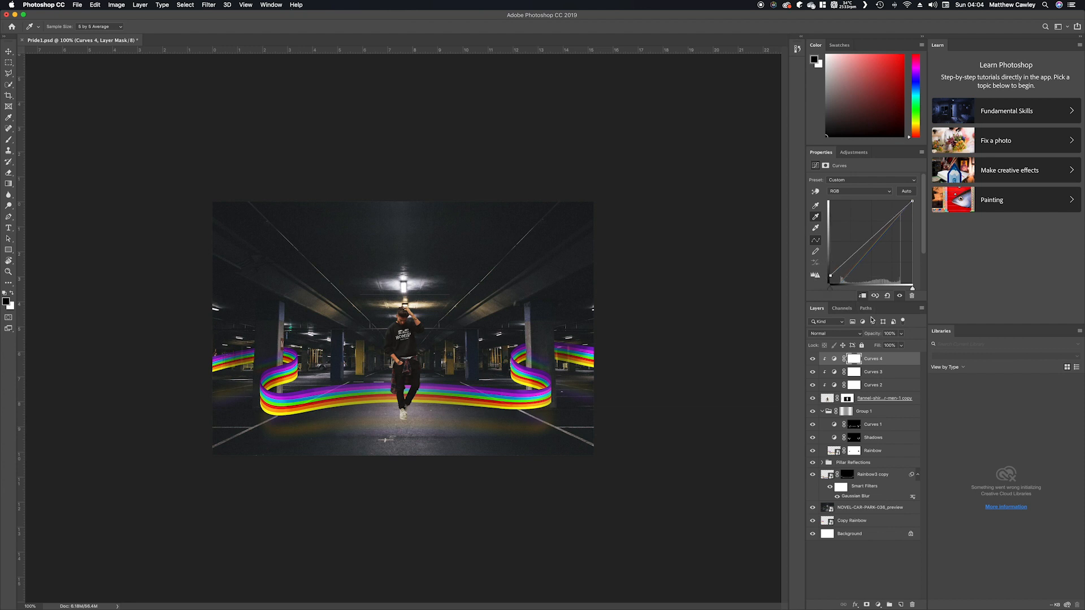
drag(874, 333, 865, 333)
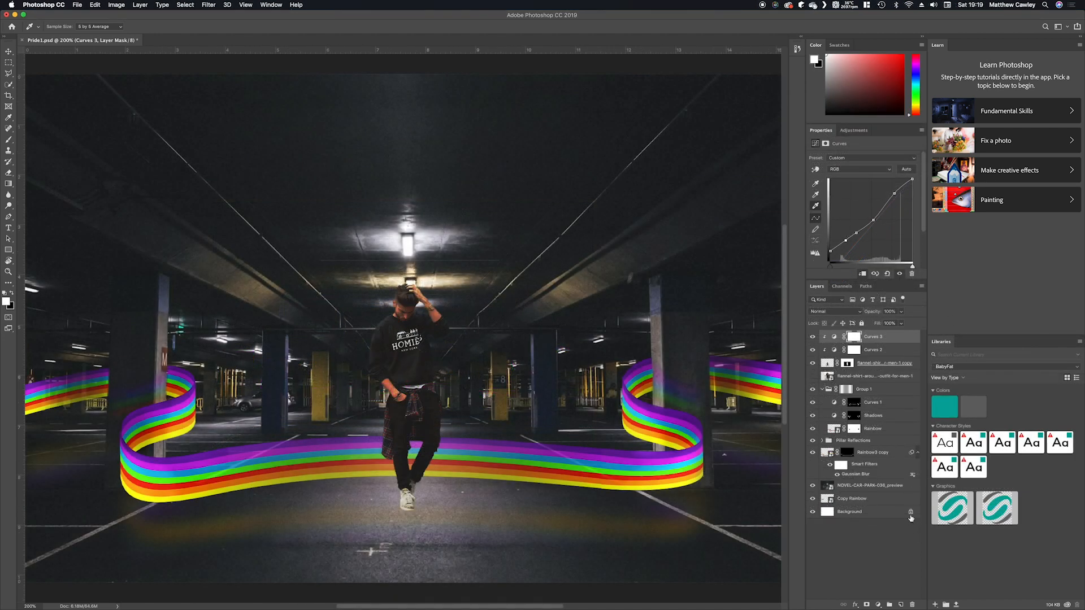
Move the man's layer and its two clipped Curves adjustments below the Pillar Reflections group, then select the hidden original photo layer.
key(w)
mouse_move(886, 362)
mouse_down()
mouse_move(898, 365)
mouse_move(893, 437)
mouse_up()
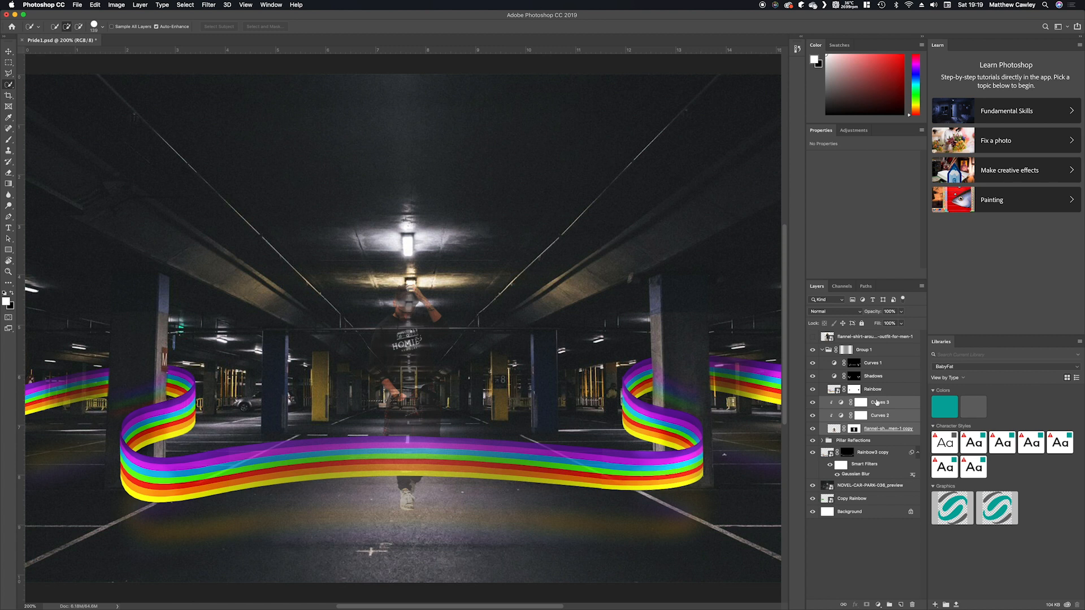
key(super+z)
drag(834, 364, 816, 452)
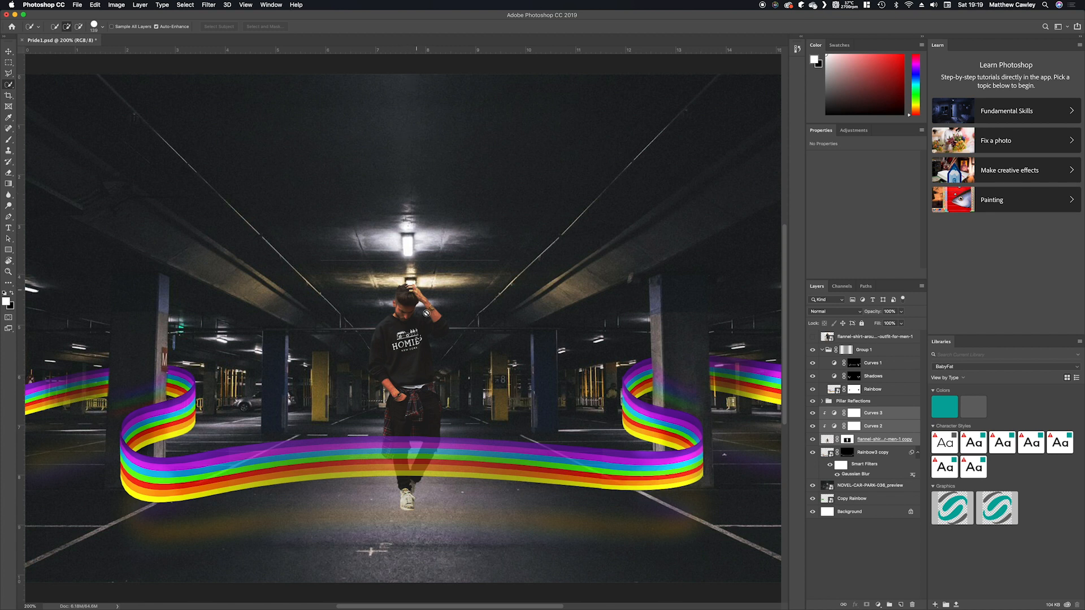
click(875, 338)
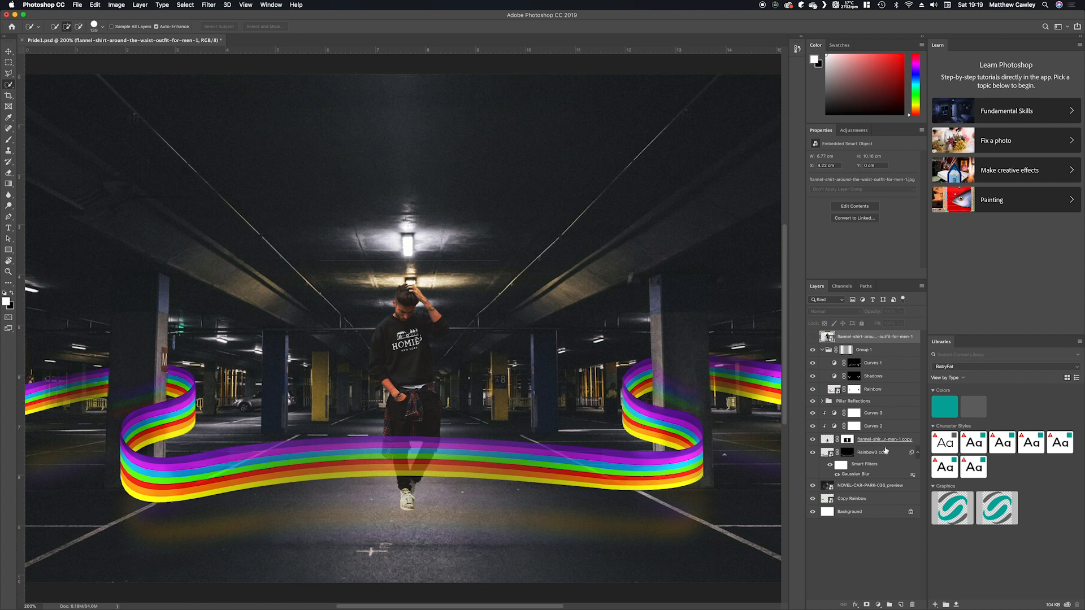
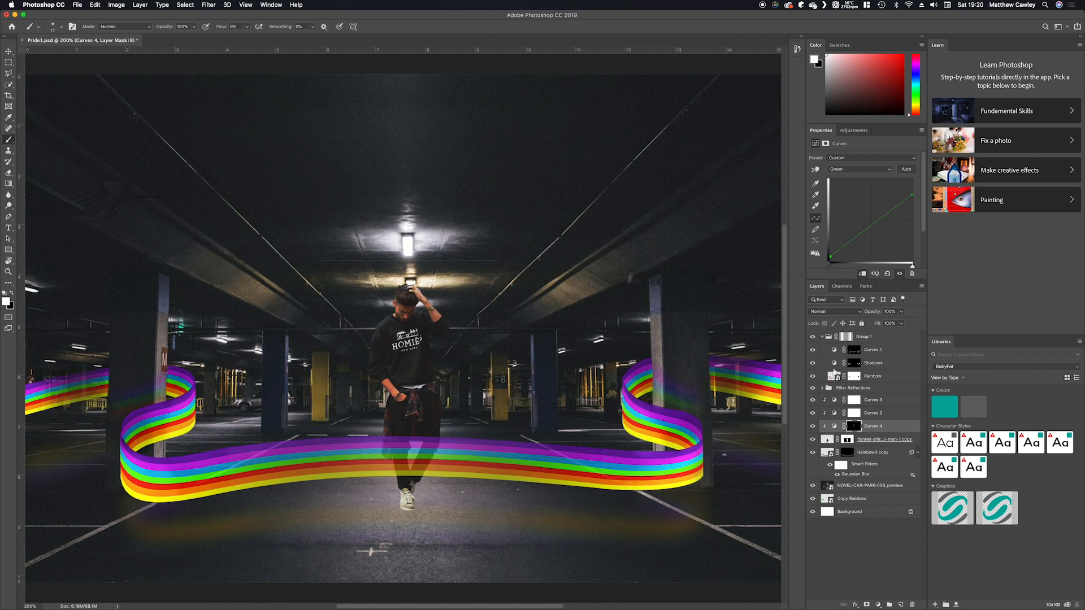
Brighten the Curves 4 adjustment by raising its RGB black point and moving the white point inward.
click(835, 427)
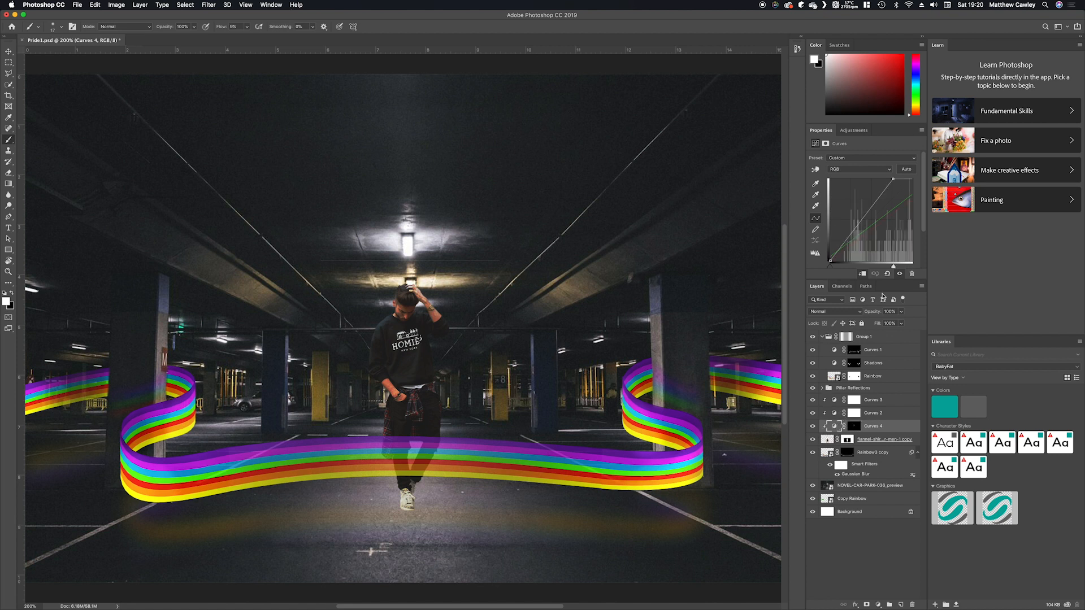
drag(830, 259, 834, 240)
drag(892, 179, 867, 179)
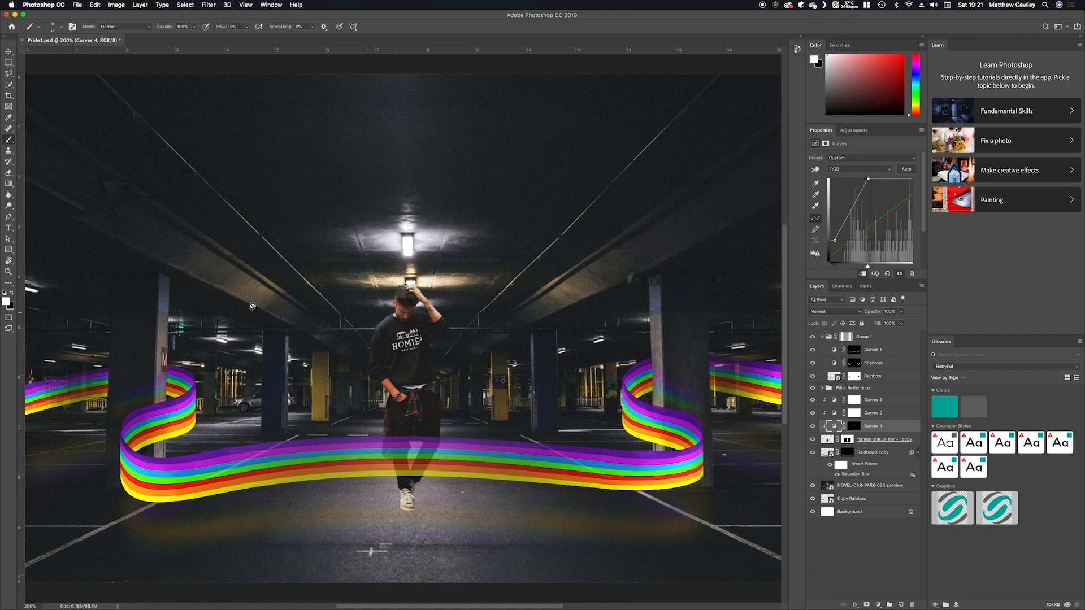
Select the Curves 4 layer mask, then set the layer to 70% opacity and Color Dodge blending.
click(848, 427)
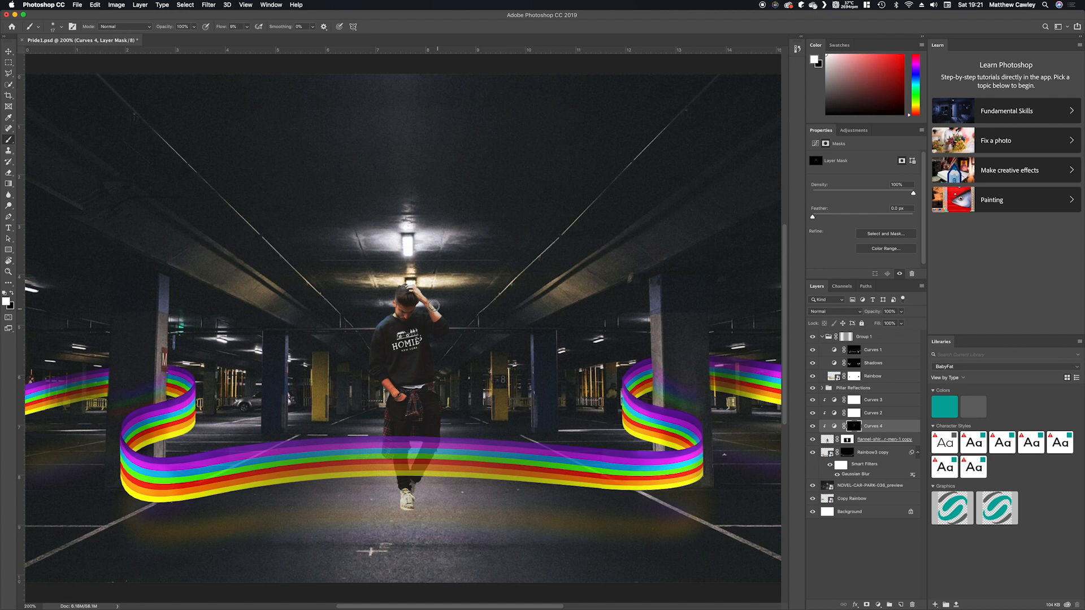
drag(875, 314, 859, 315)
click(848, 313)
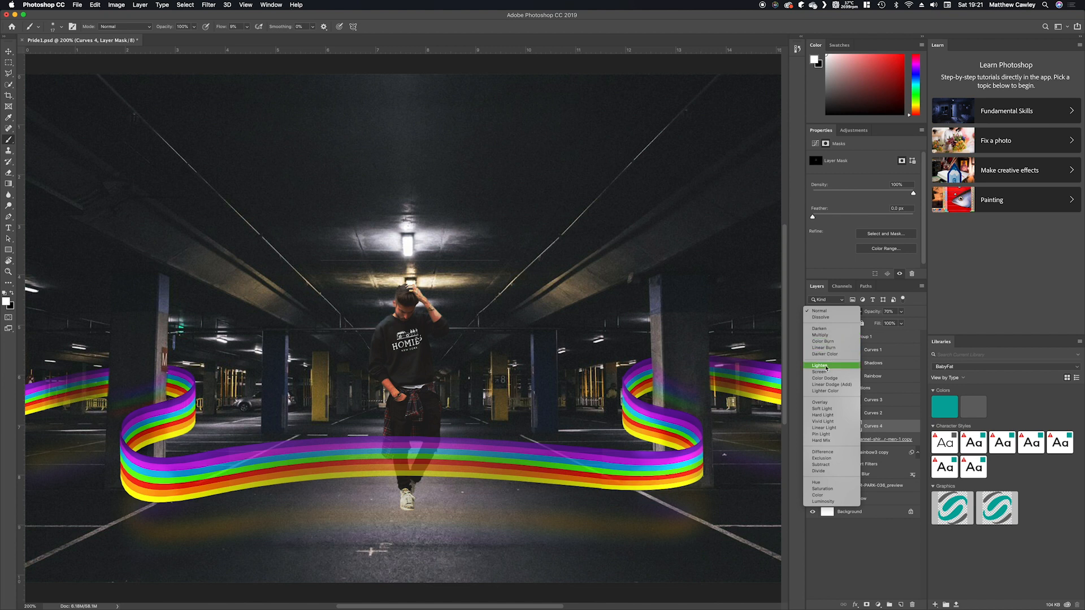
click(821, 379)
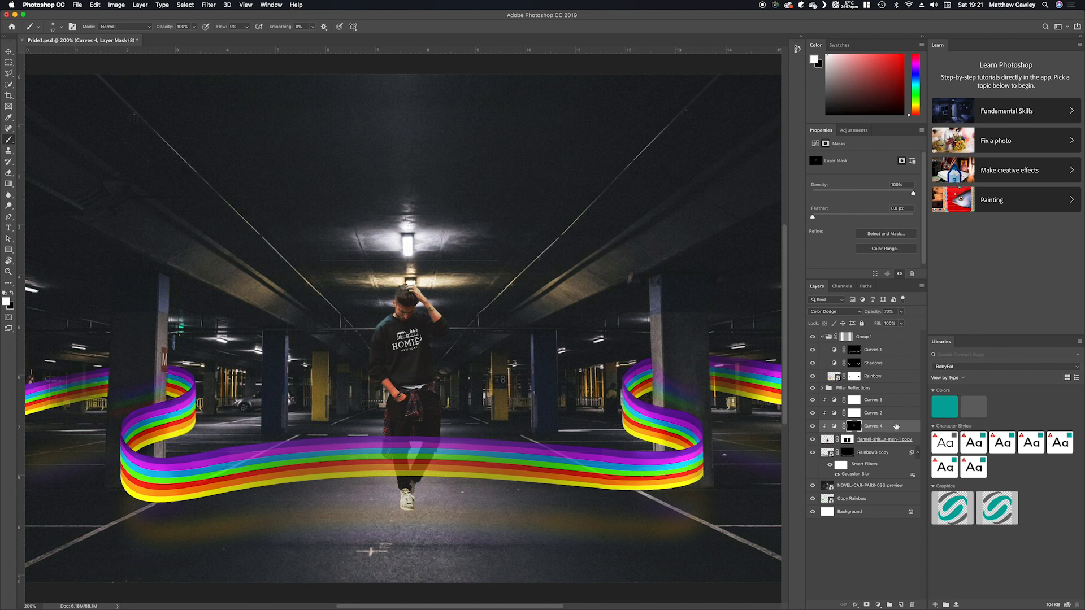
Duplicate the Rainbow layer, clip the copy directly above the man's layer and shift it up over his legs.
drag(874, 377, 901, 604)
drag(893, 378, 835, 452)
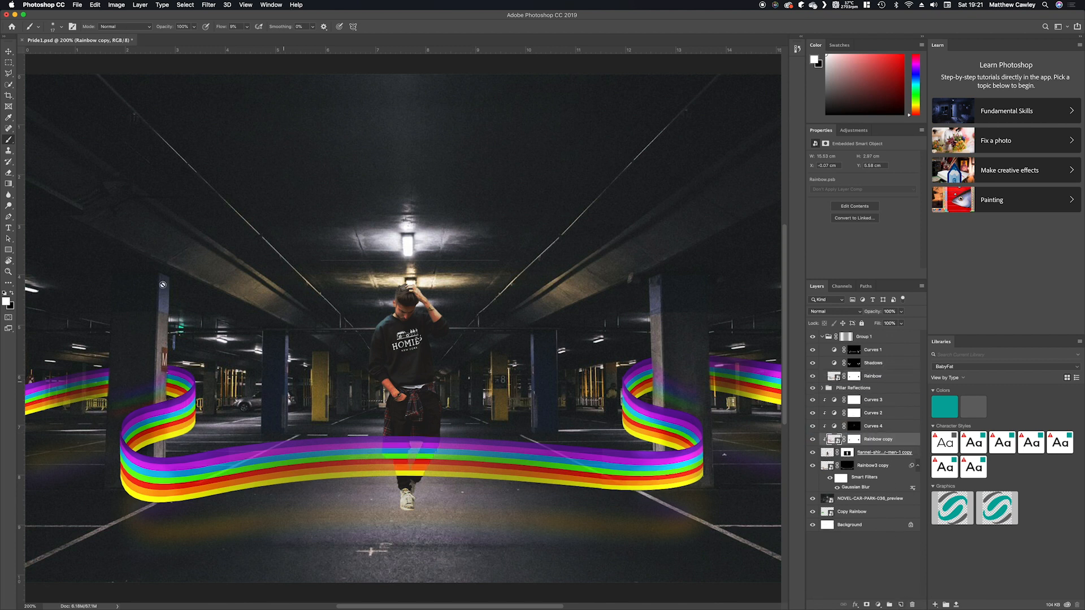
click(9, 51)
drag(436, 470, 434, 448)
Apply a Gaussian Blur to the clipped Rainbow copy over the man's legs.
click(210, 5)
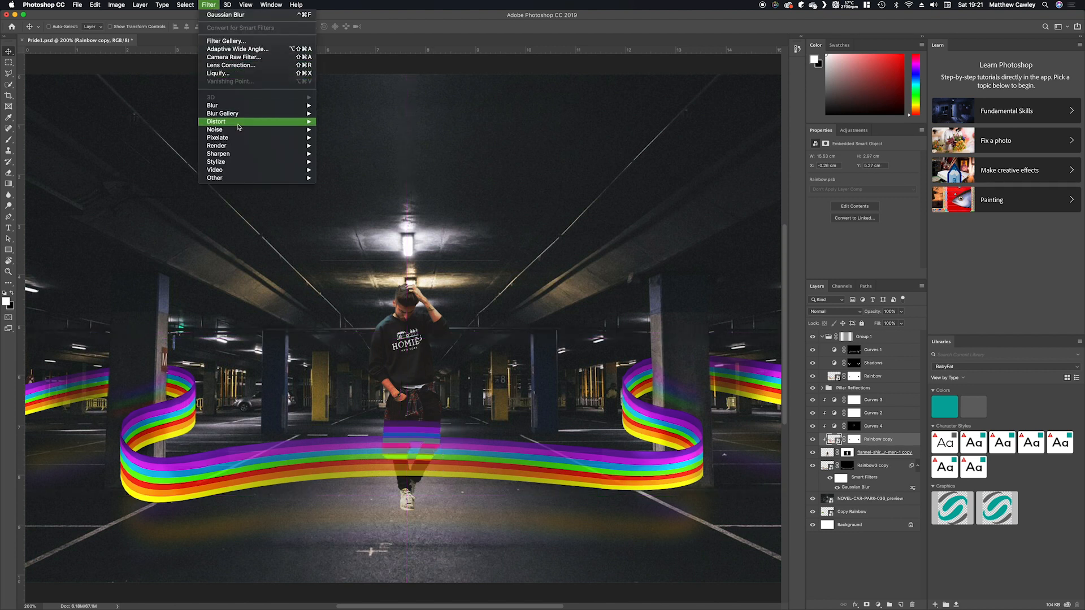
mouse_move(244, 117)
mouse_move(286, 112)
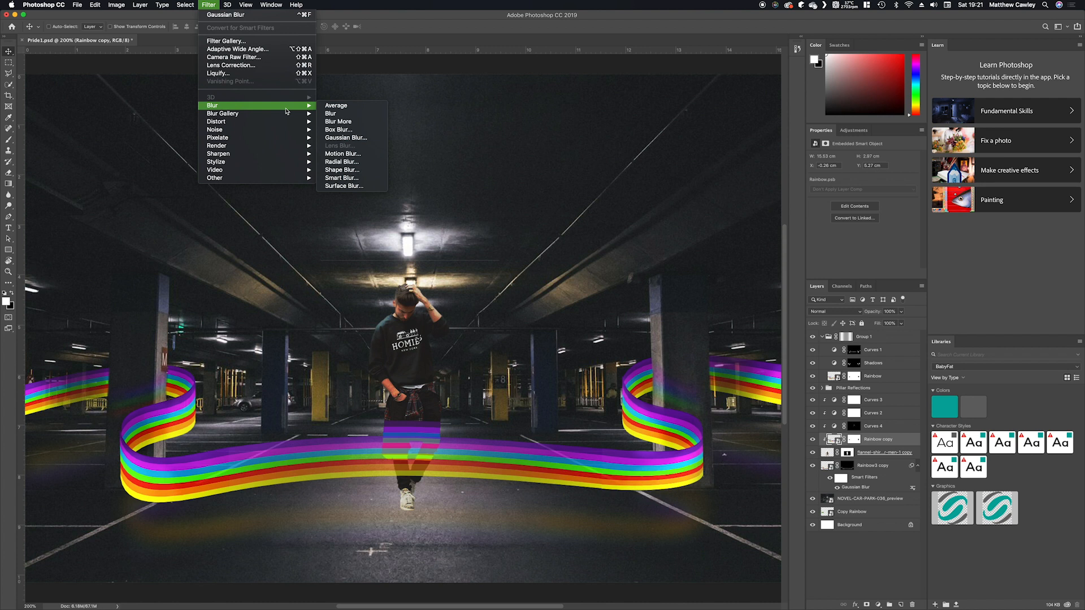
click(346, 137)
click(587, 165)
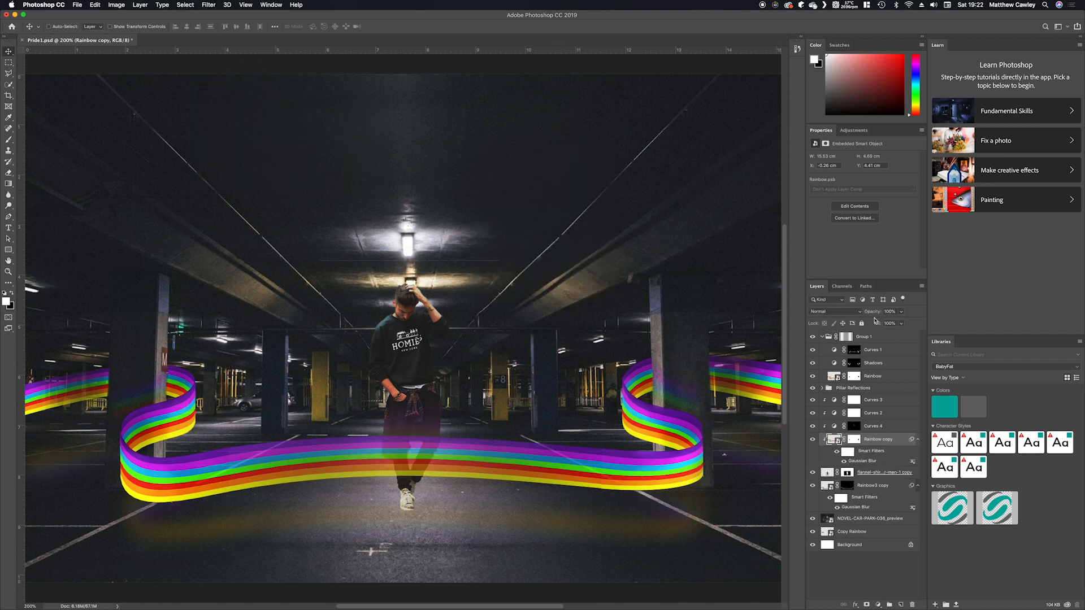
Set the clipped Rainbow copy layer to 92% opacity and Screen blending.
drag(873, 312, 867, 311)
drag(867, 311, 865, 312)
drag(875, 312, 888, 313)
click(835, 312)
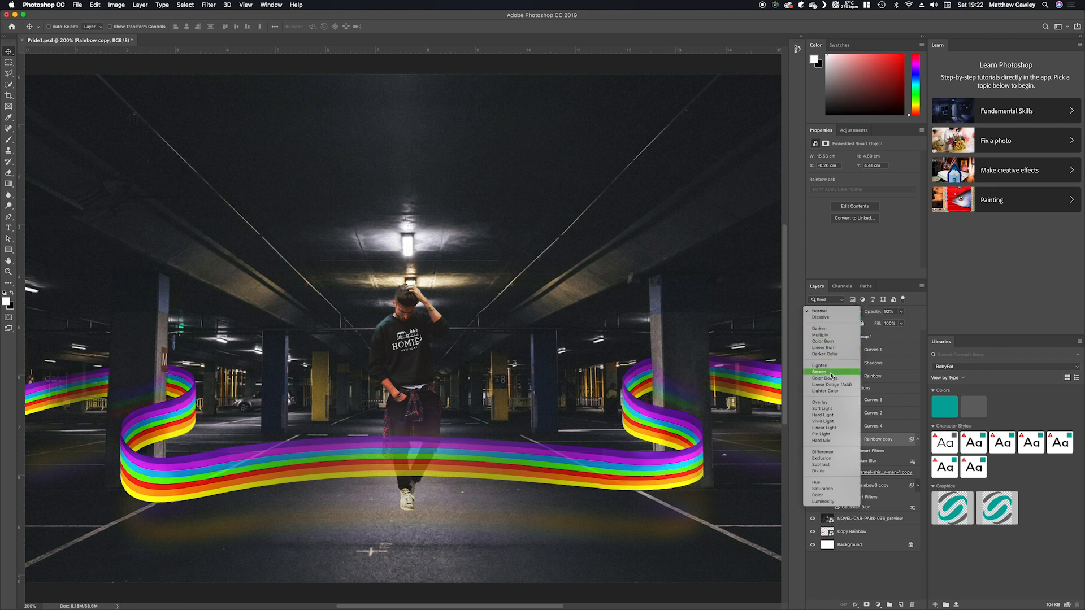
click(831, 372)
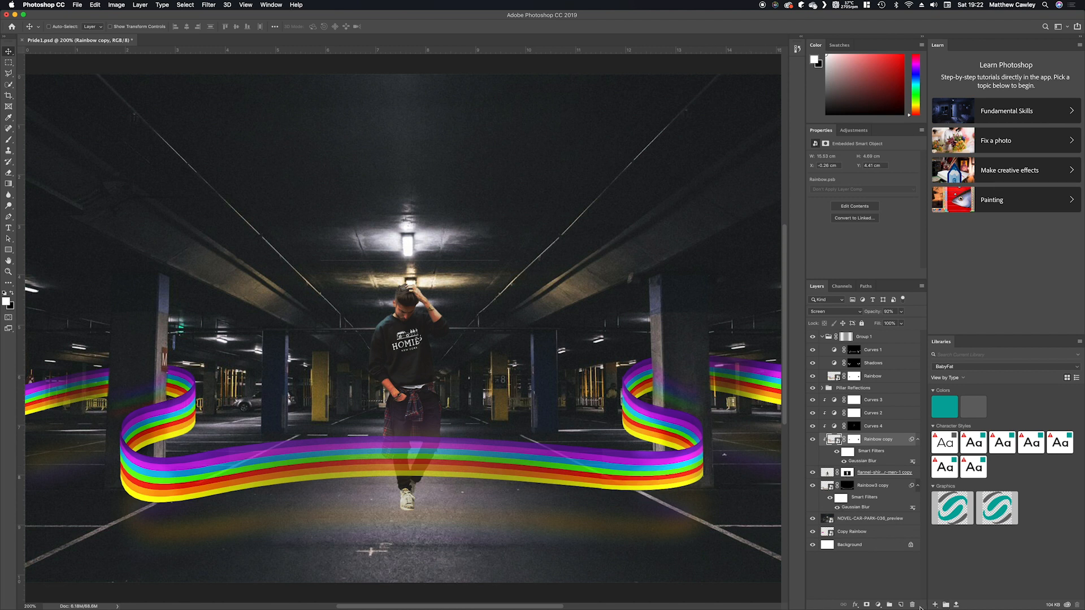
Add a new layer beneath the man's layer and paint a soft black spot around his feet with a 100% flow brush.
click(901, 604)
drag(879, 446, 859, 499)
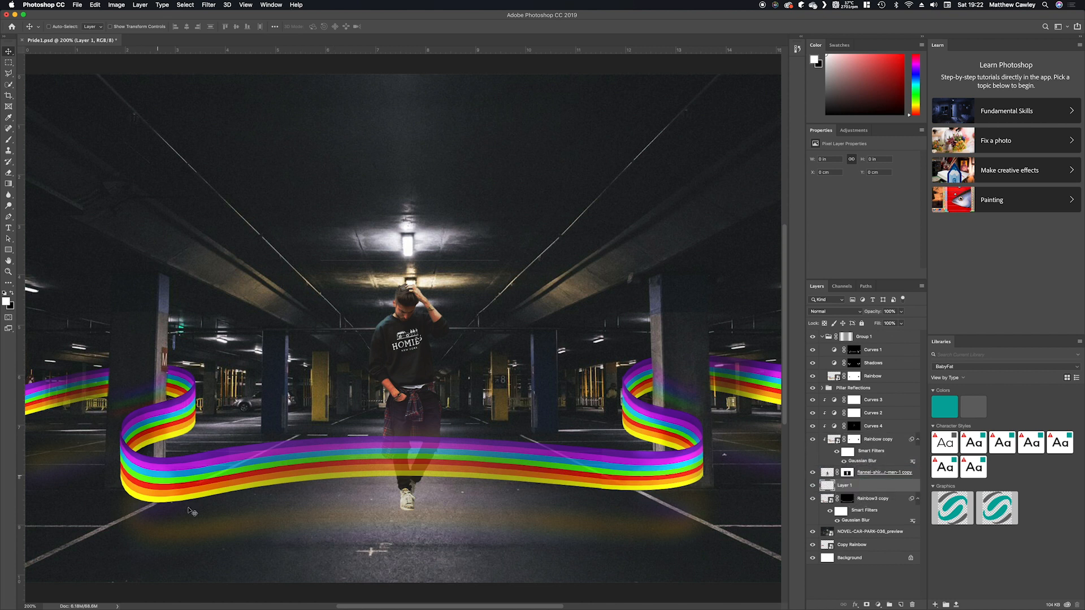
click(8, 139)
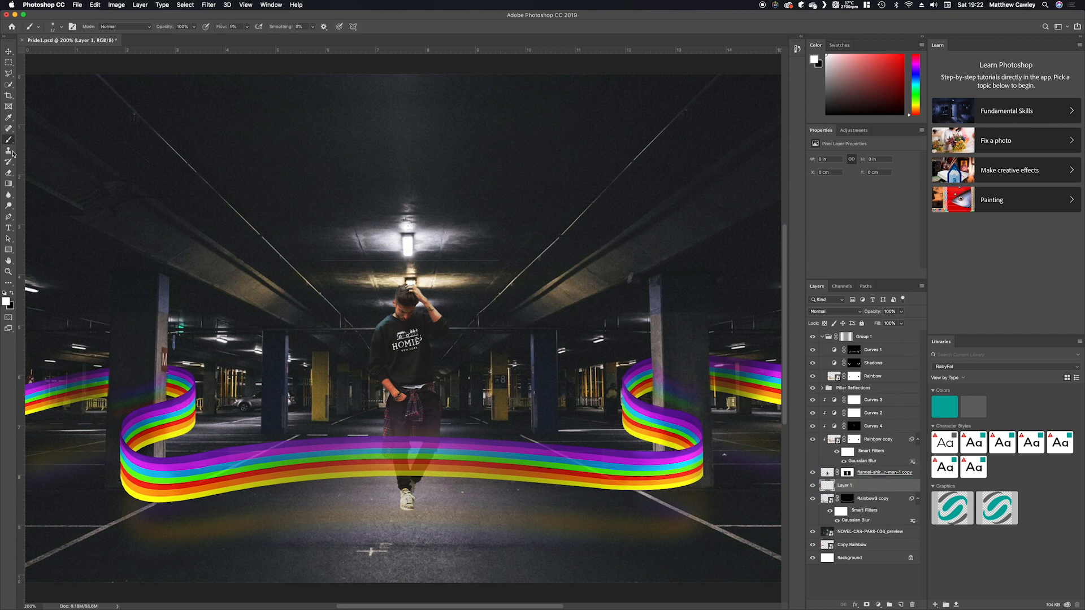
click(11, 295)
drag(409, 503, 442, 503)
click(408, 501)
drag(224, 26, 322, 42)
mouse_move(408, 491)
mouse_down()
mouse_move(407, 501)
mouse_move(401, 478)
mouse_move(410, 500)
mouse_up()
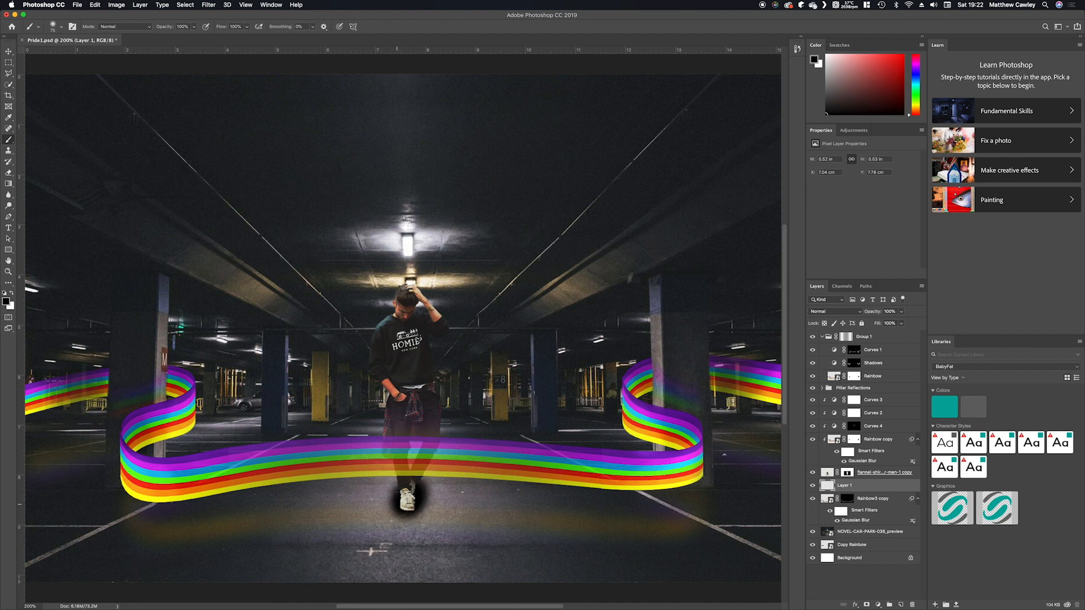
Scale the black spot down slightly and blend it as a shadow using Multiply at about 35% opacity.
key(super+t)
drag(440, 501, 441, 497)
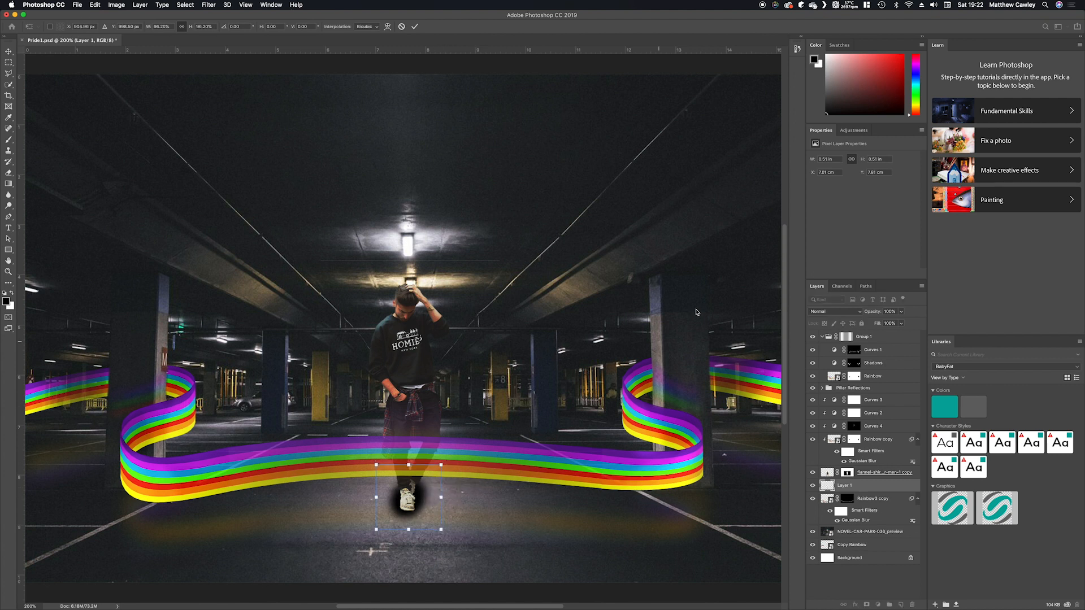
drag(870, 312, 856, 311)
click(831, 311)
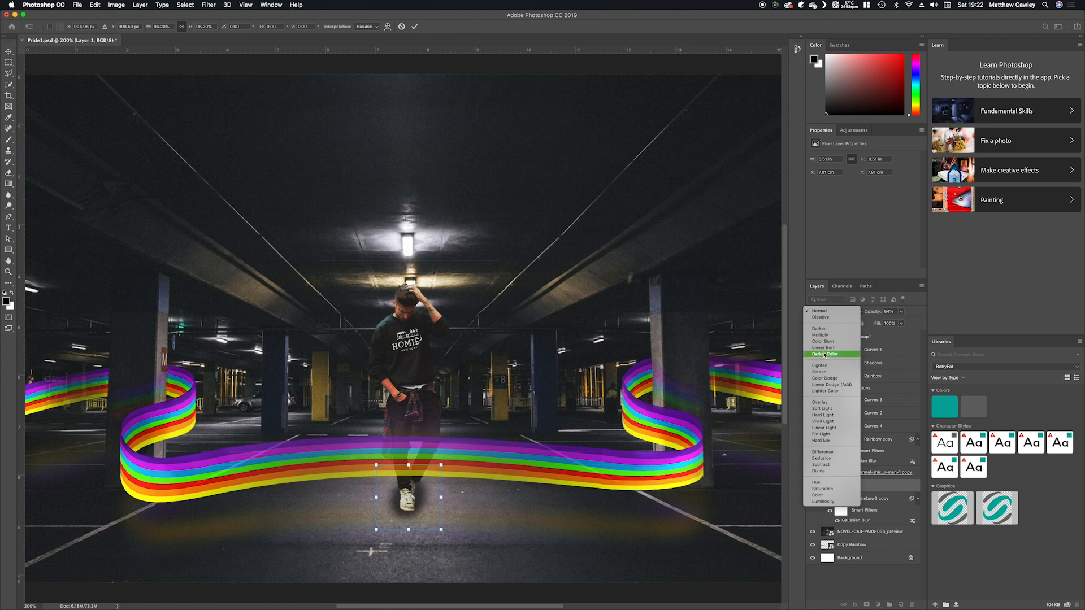
click(828, 349)
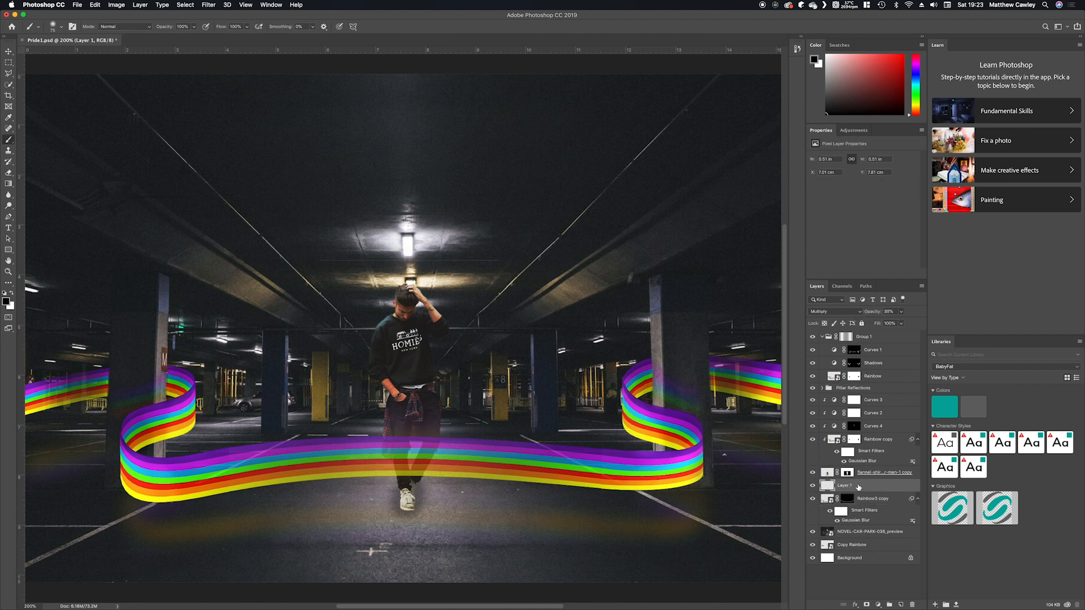
Add a Color Overlay to the shadow layer using the dark floor colour #2a2e2f sampled from the photo.
double_click(862, 486)
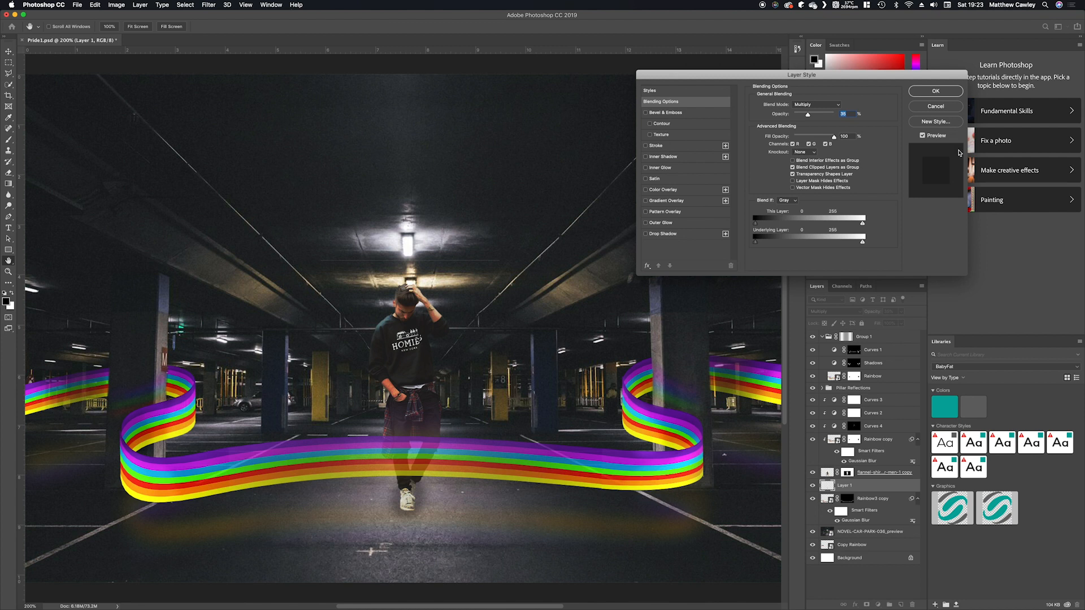
key(Escape)
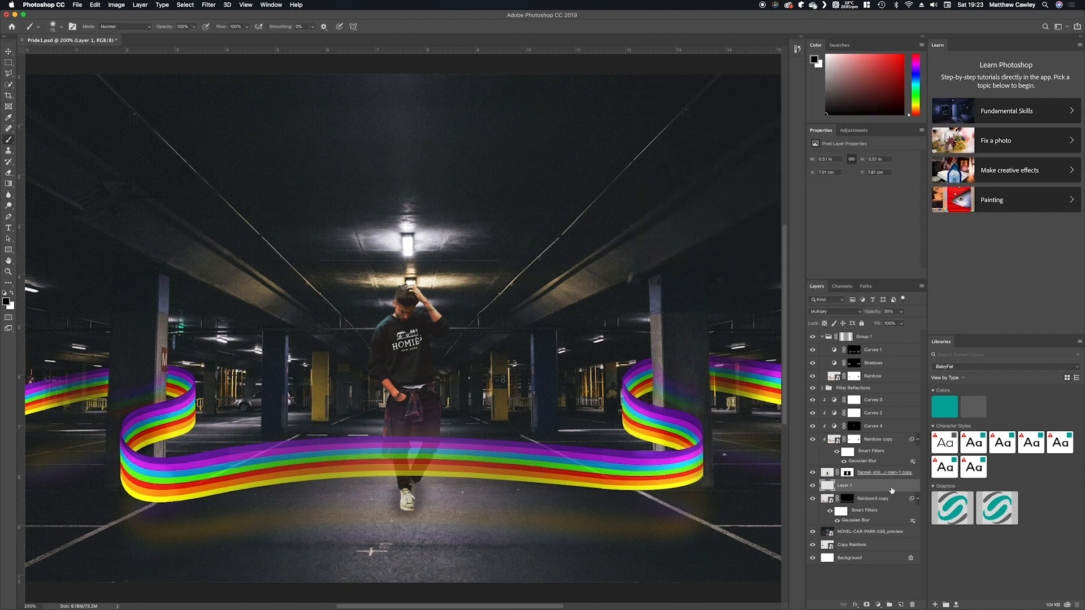
double_click(891, 489)
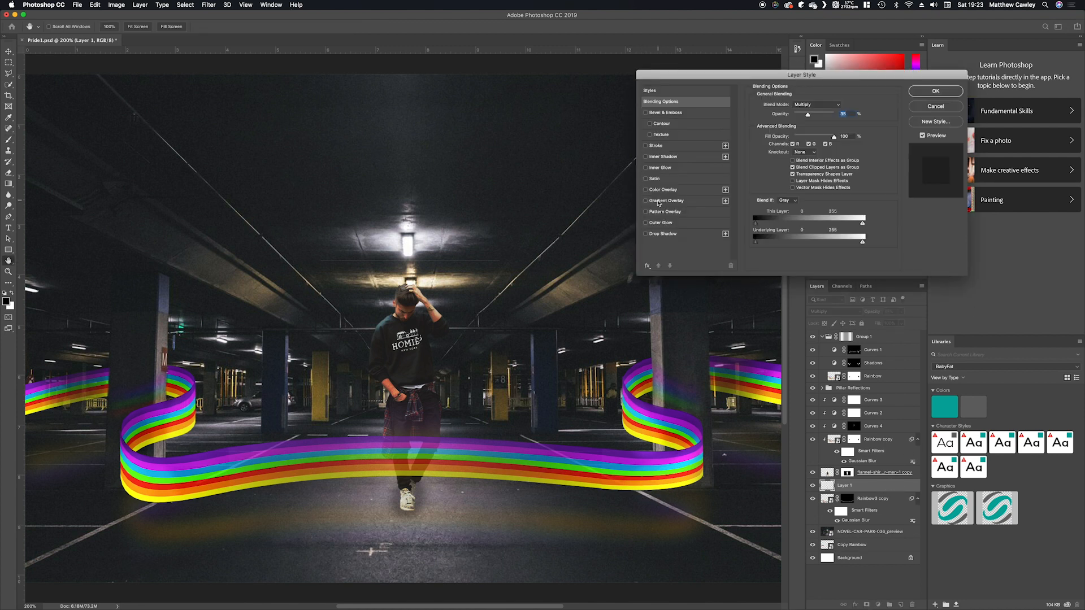
click(663, 190)
click(840, 107)
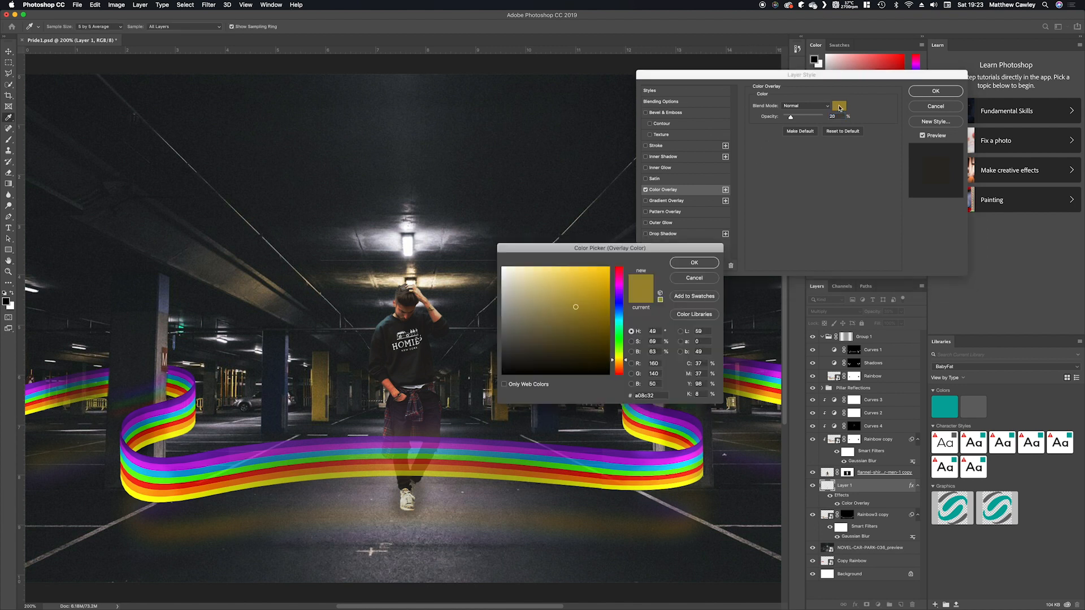
click(554, 498)
click(561, 498)
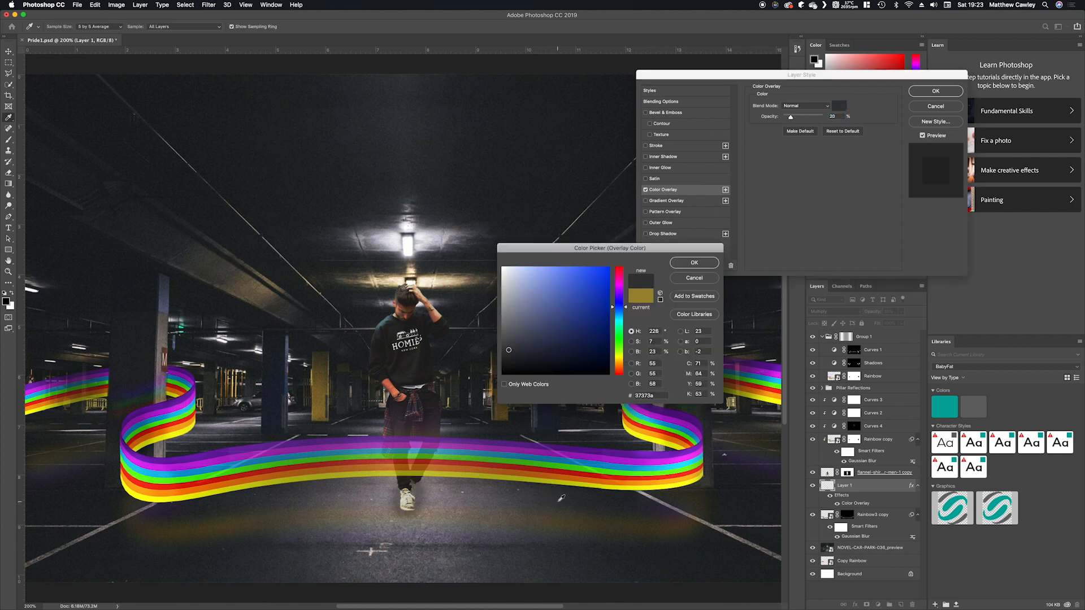
drag(564, 497, 582, 479)
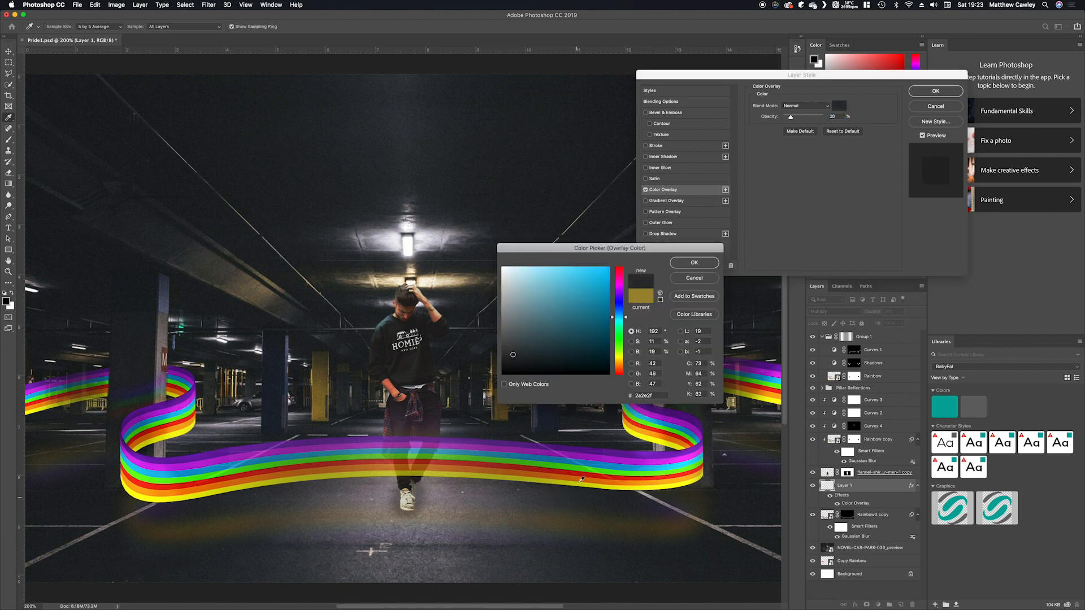
click(694, 263)
click(943, 94)
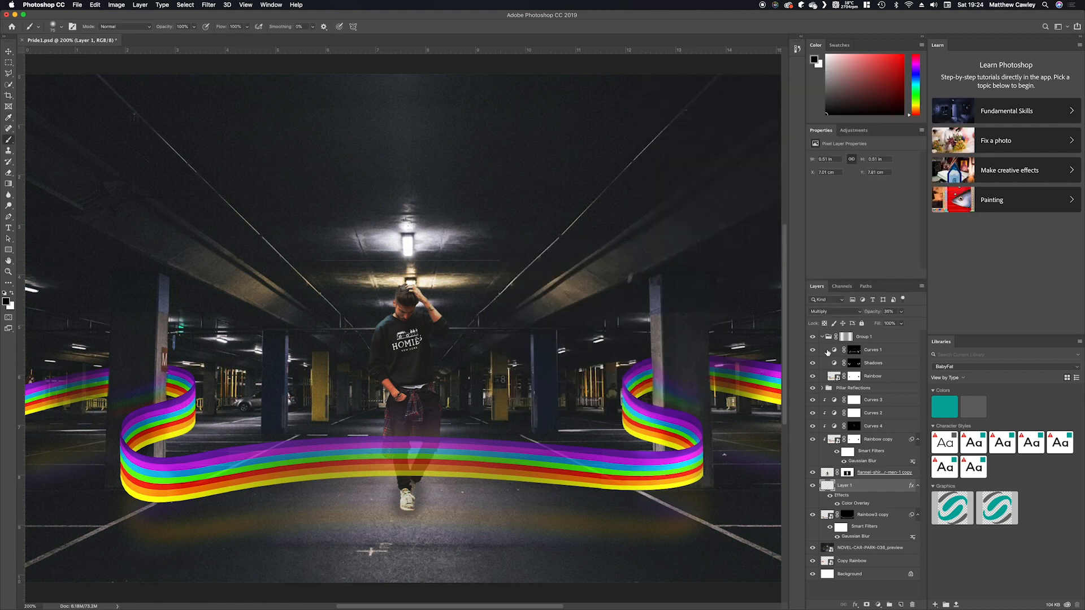
Add a layer mask to the shadow layer and soften the shadow with a black brush at 4% flow.
click(866, 604)
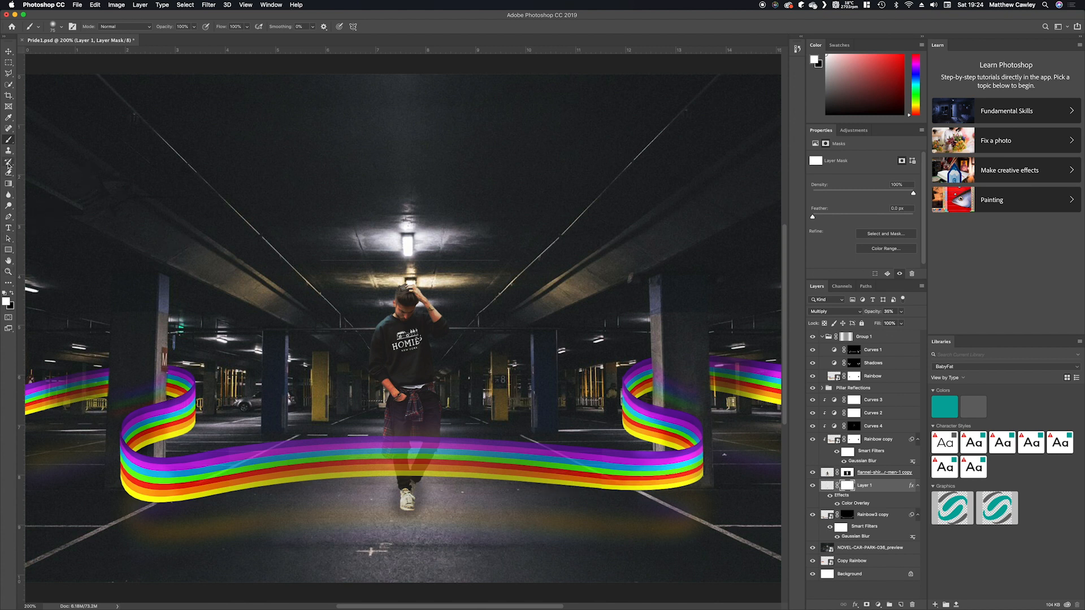
key(x)
mouse_move(272, 198)
mouse_down()
mouse_move(254, 194)
mouse_move(259, 250)
mouse_move(273, 141)
mouse_move(245, 121)
mouse_move(277, 127)
mouse_move(263, 124)
mouse_up()
drag(224, 29, 164, 34)
drag(322, 268, 303, 265)
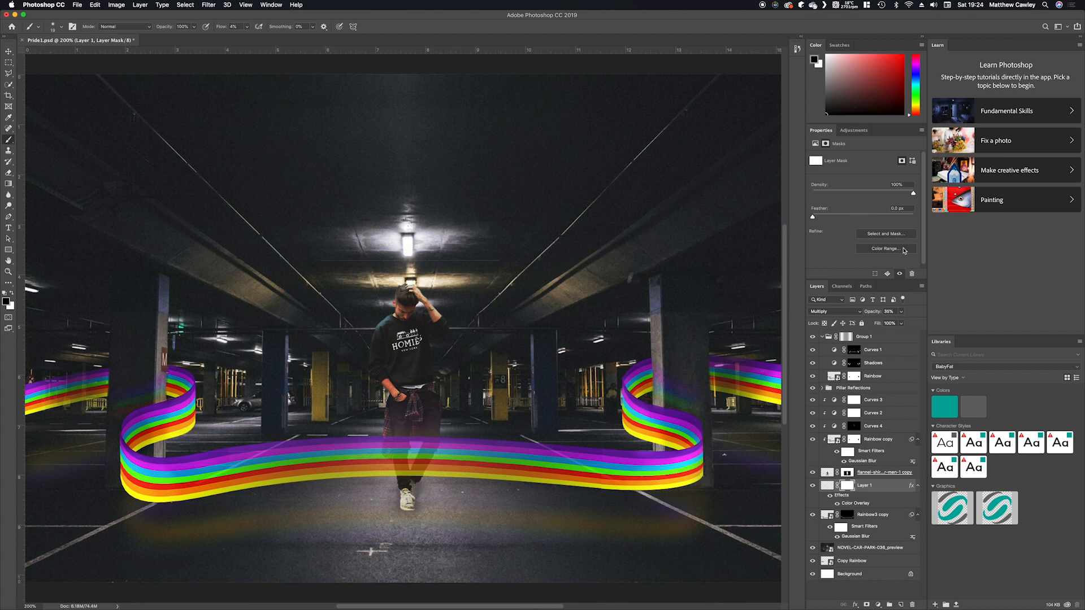
Duplicate Group 1, place the copy directly beneath the original and convert it to a smart object.
click(822, 337)
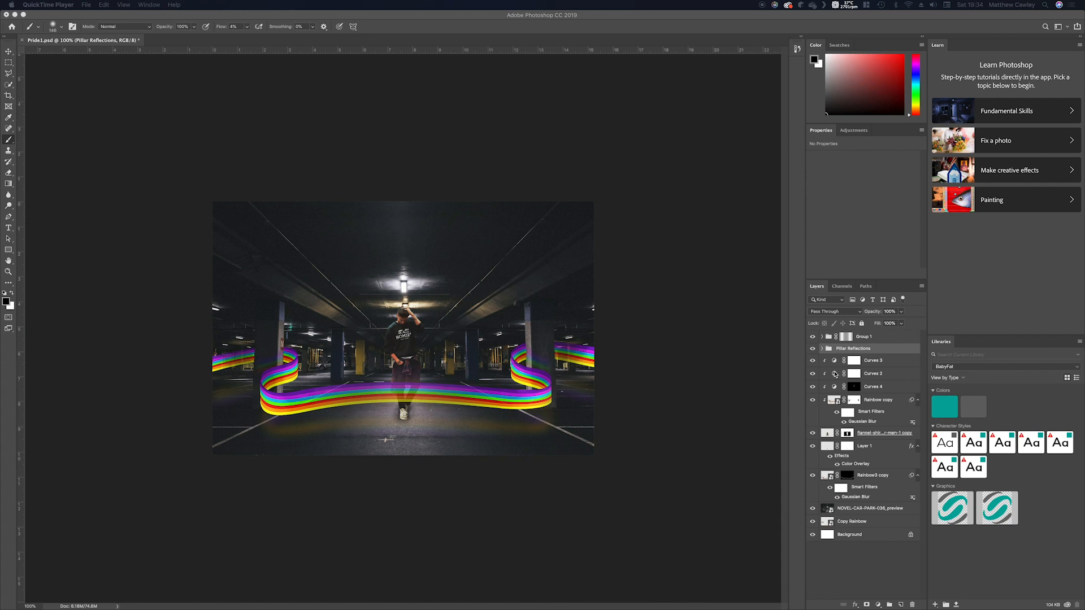
click(854, 354)
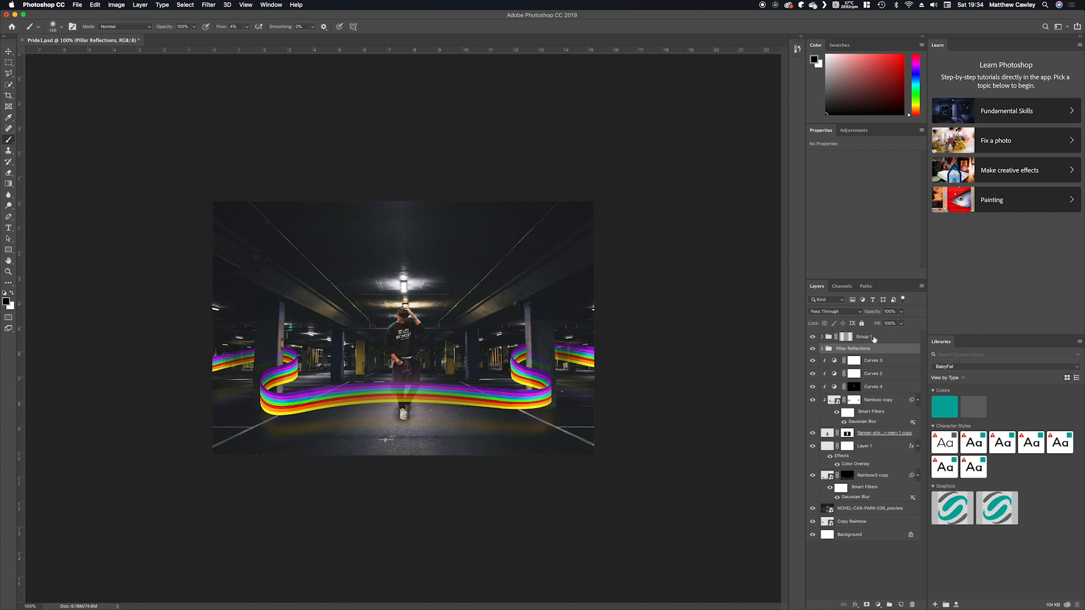
drag(873, 338, 903, 583)
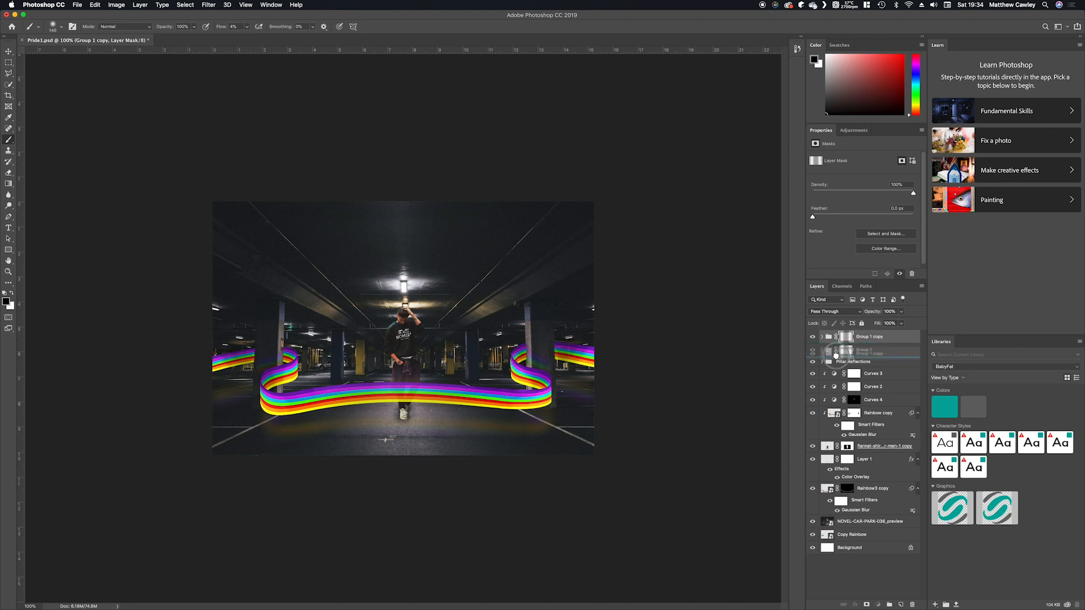
right_click(861, 350)
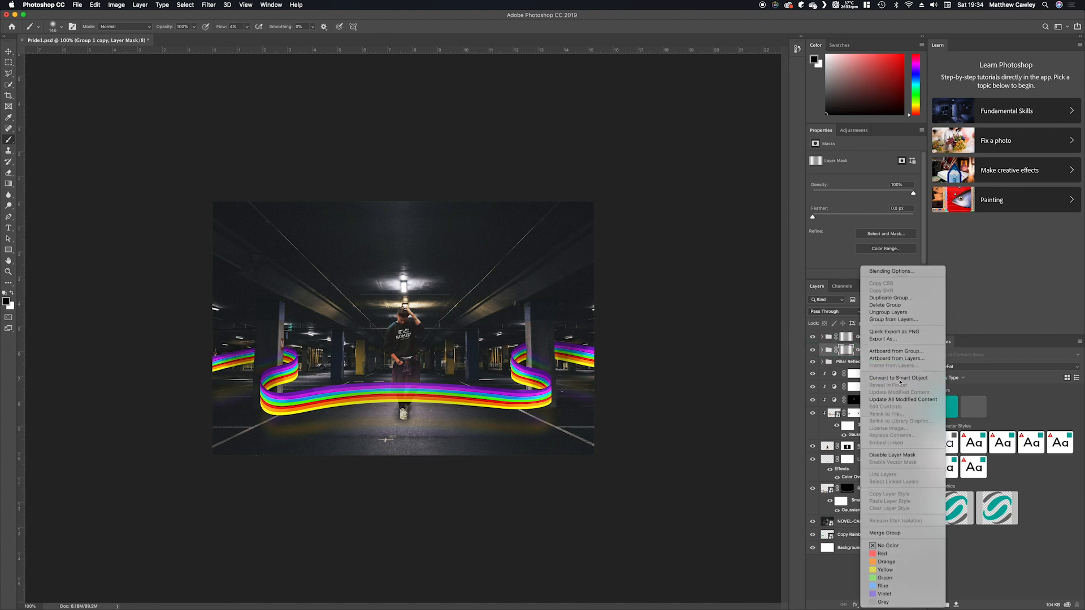
click(897, 378)
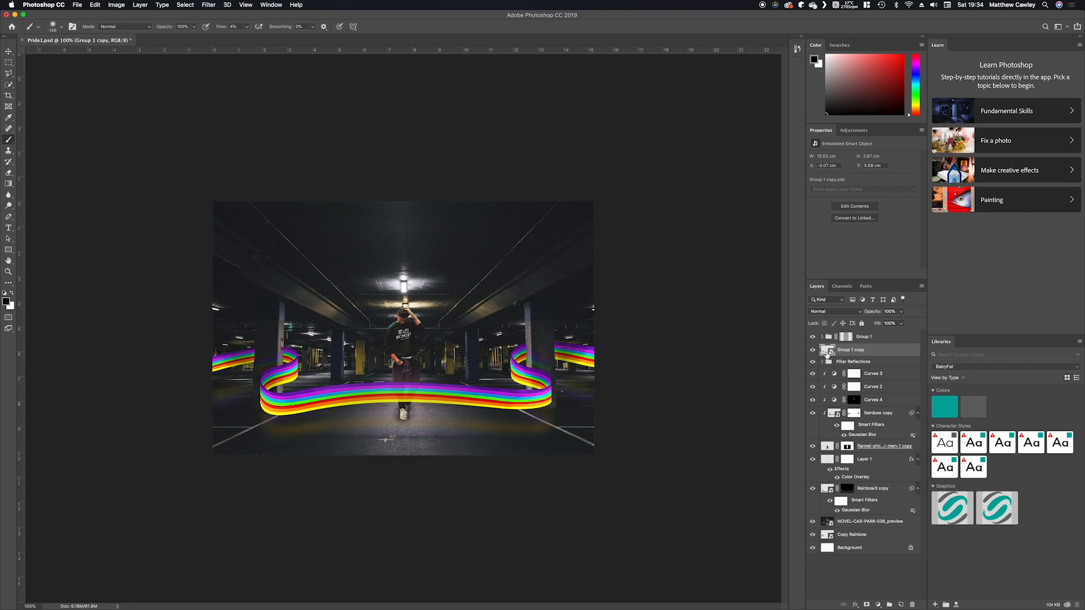
Mask the Group 1 copy with its own ribbon outline and invert the mask.
super+click(827, 351)
click(867, 605)
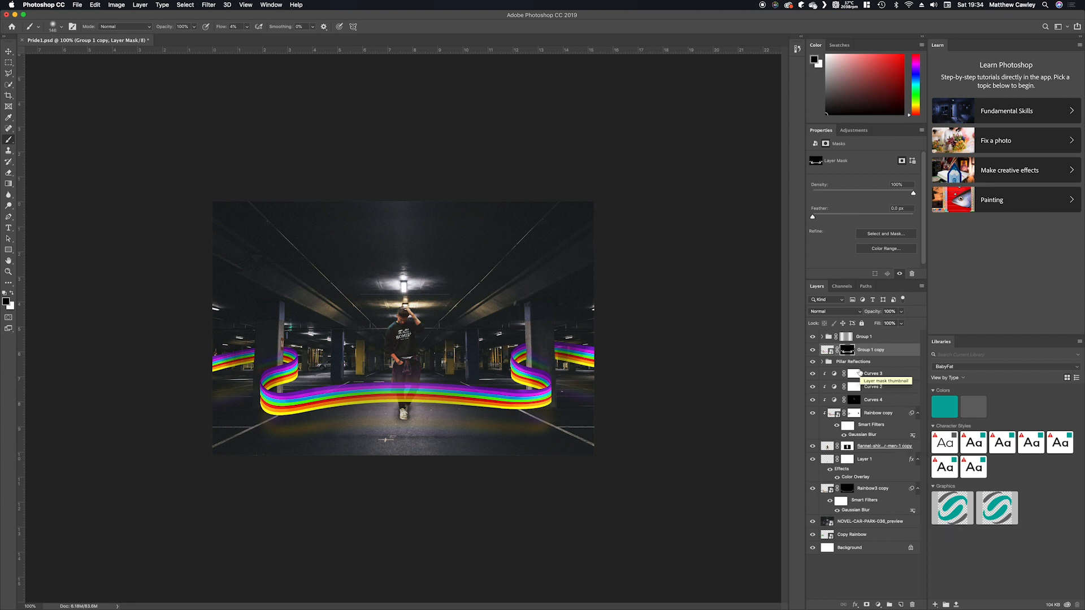
key(super+i)
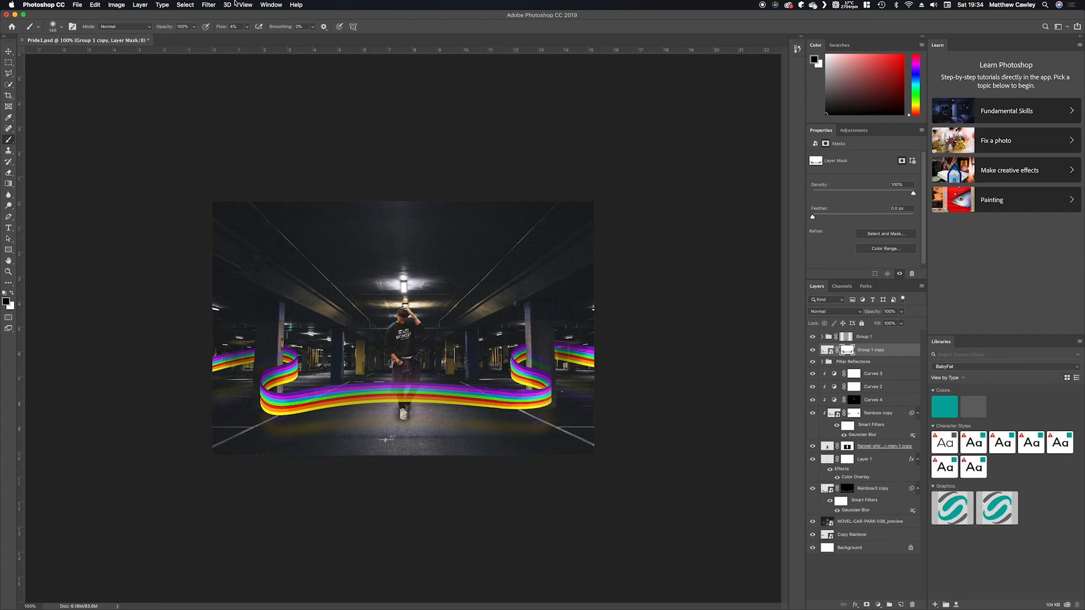
Apply a 7.8-pixel Gaussian Blur to the Group 1 copy's smart object rather than its mask.
click(209, 5)
mouse_move(305, 107)
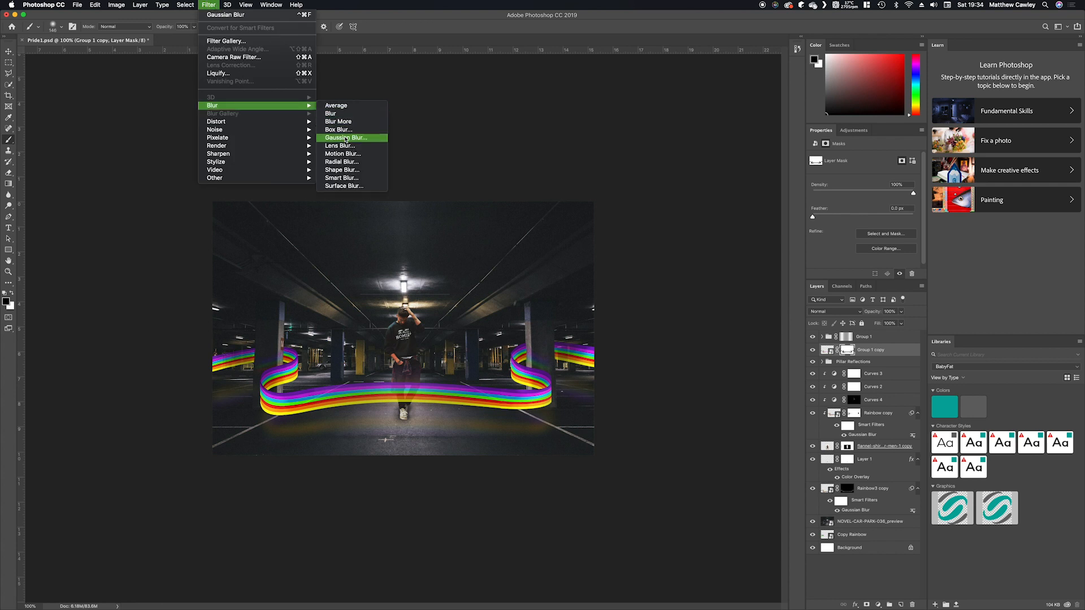
click(828, 349)
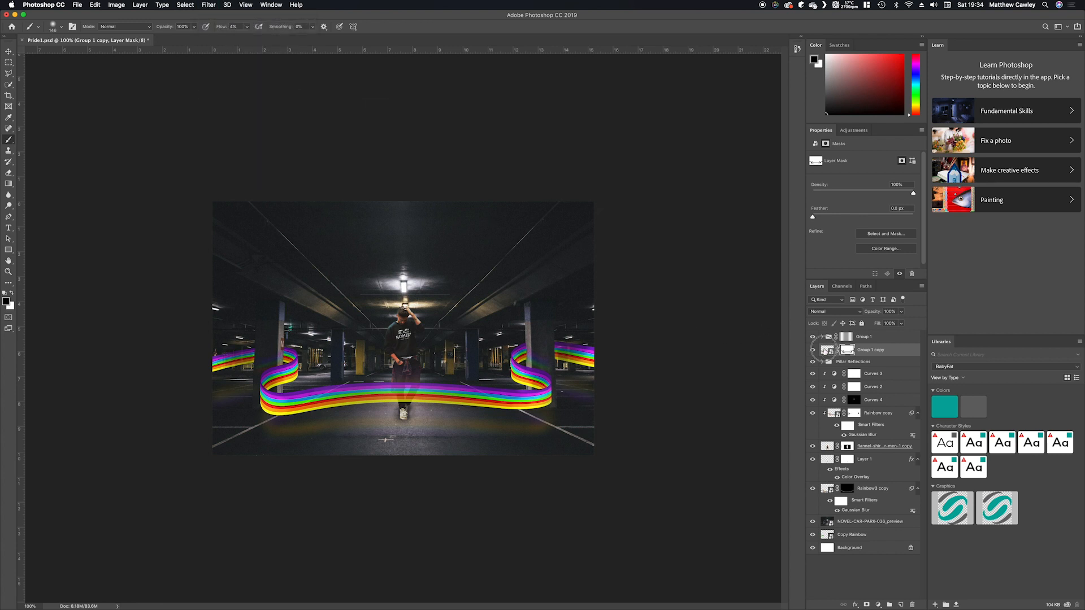
click(209, 5)
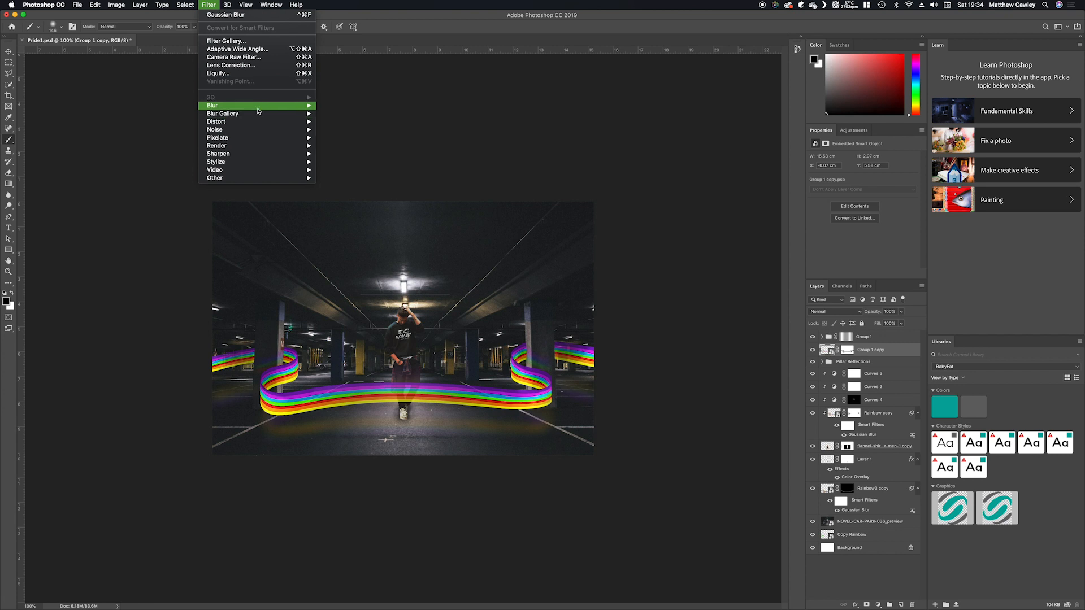
mouse_move(294, 105)
click(346, 137)
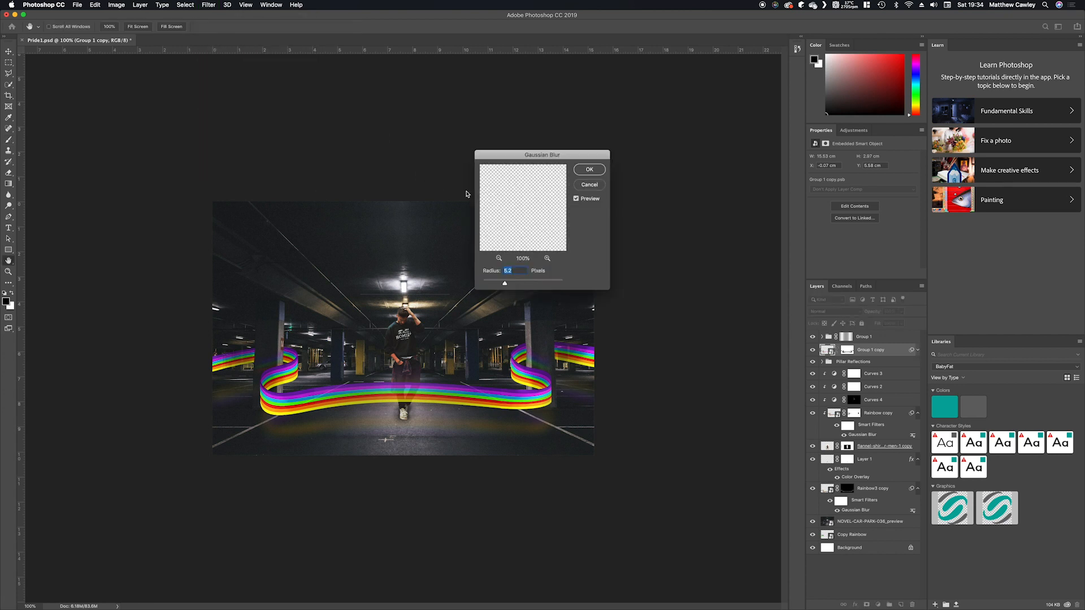
drag(539, 158, 577, 139)
drag(545, 264, 548, 265)
click(624, 154)
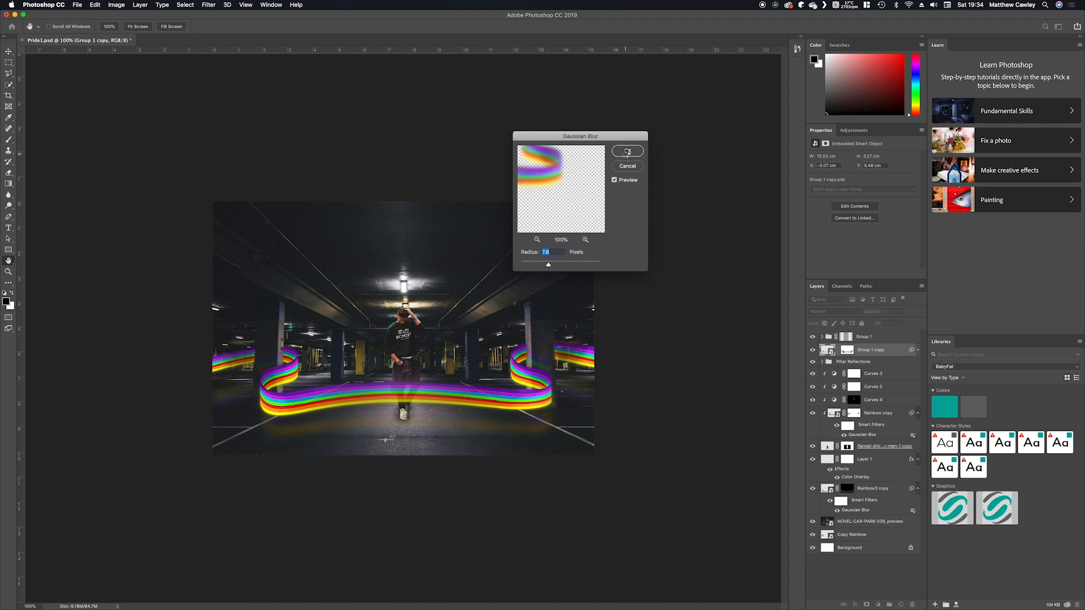
Compare the blurred ribbon glow by repeatedly inverting the Group 1 copy's layer mask, ending with its starting state.
click(849, 351)
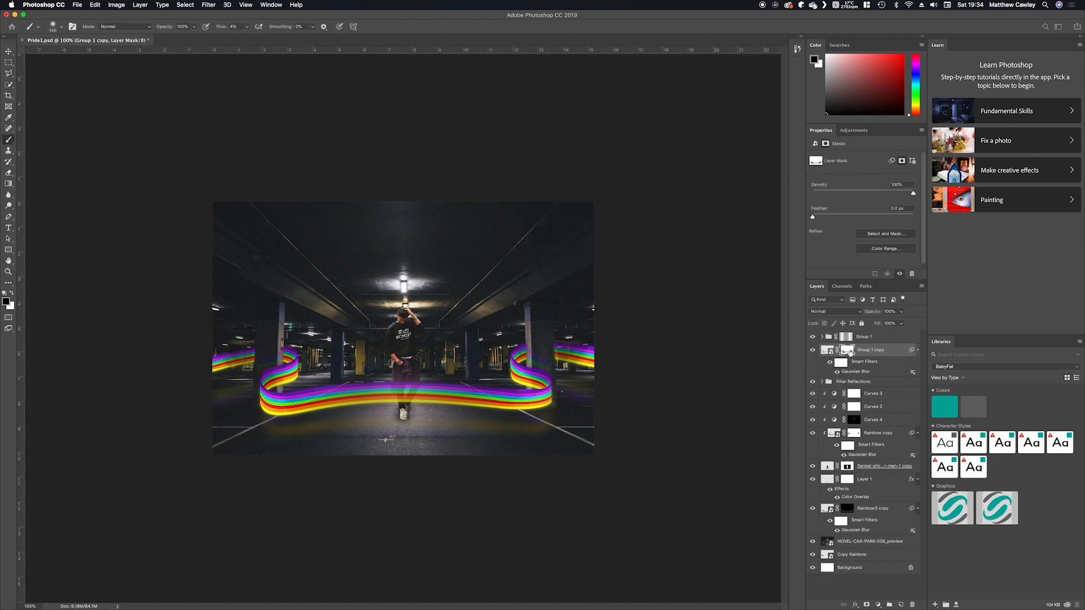
key(super+i)
key(super+i)
key(super+i)
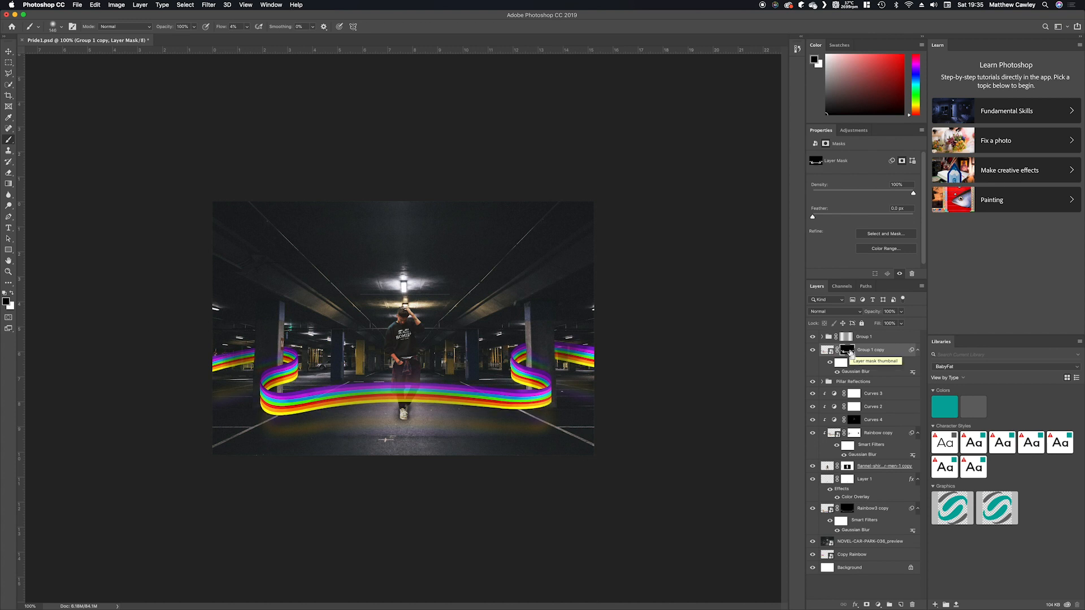
key(super+i)
key(super+i)
key(super+i)
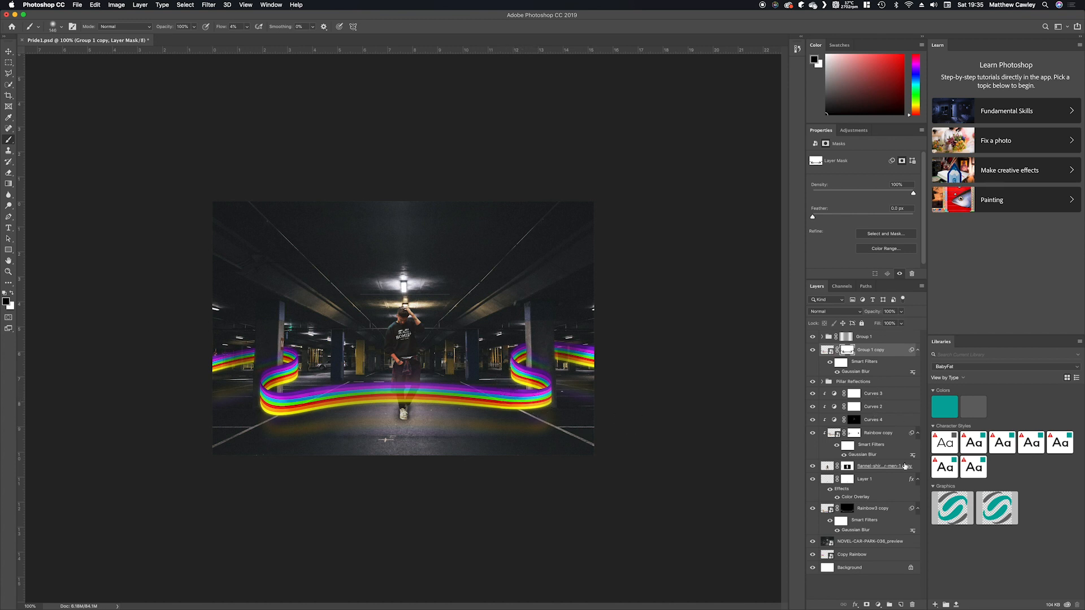
Add a Color Lookup adjustment layer and place it directly beneath the Pillar Reflections group.
click(867, 470)
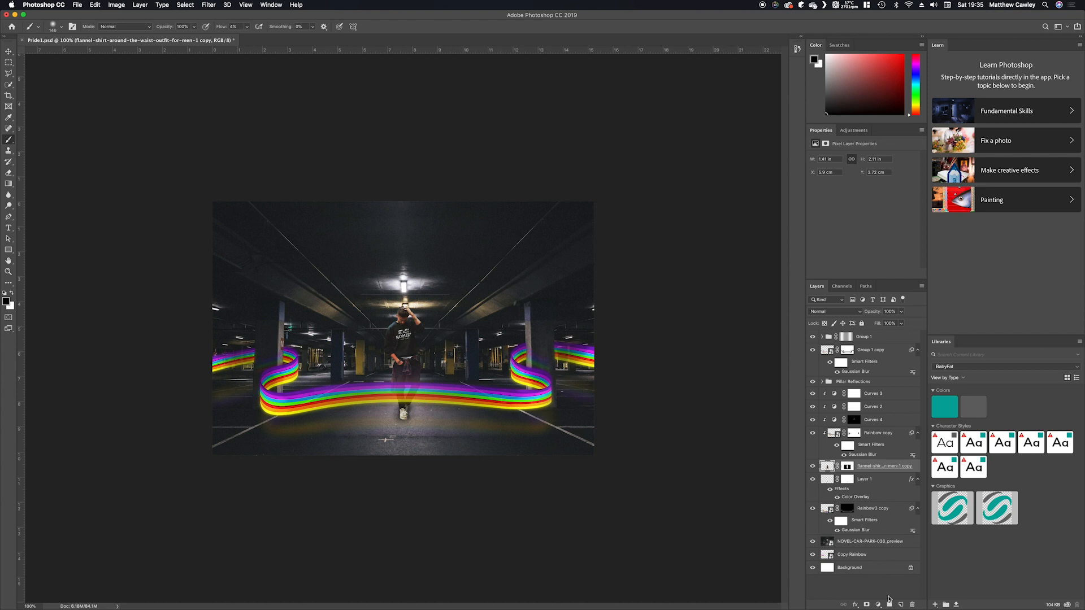
click(840, 385)
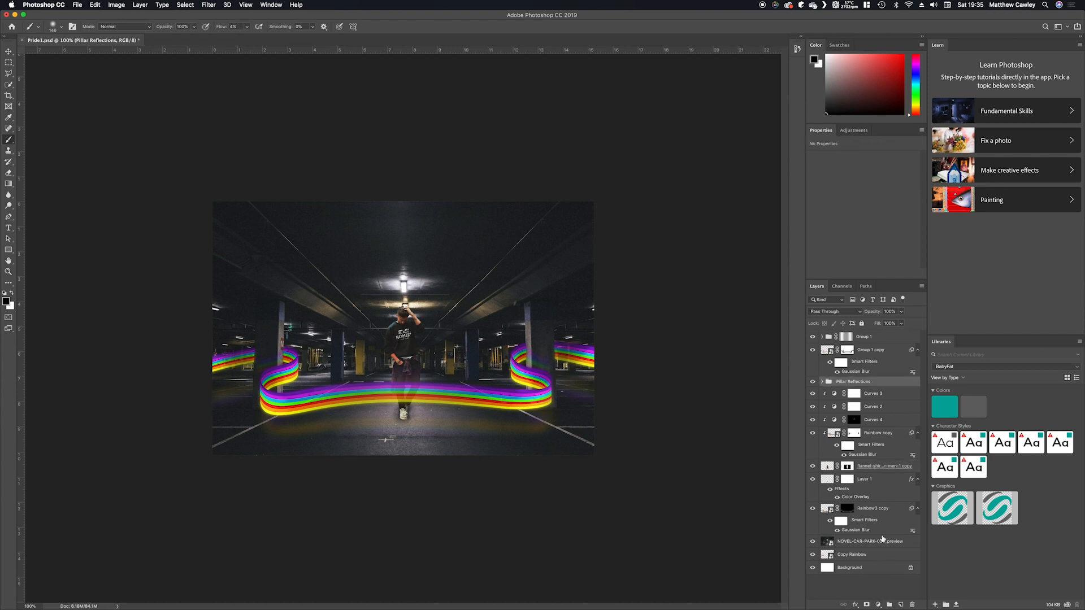
click(878, 605)
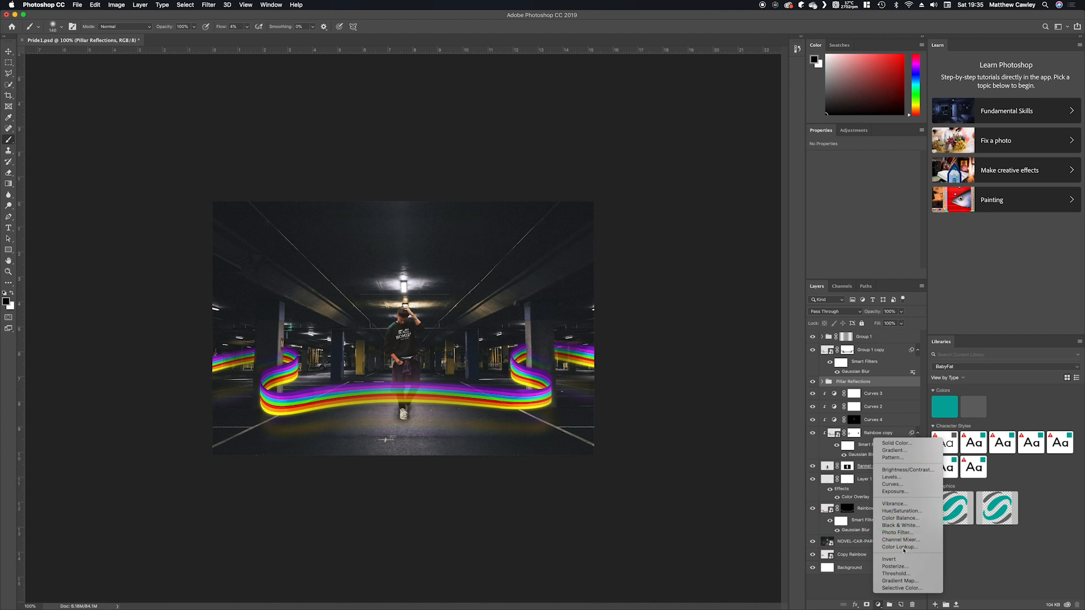
click(901, 547)
drag(840, 397, 840, 400)
click(812, 382)
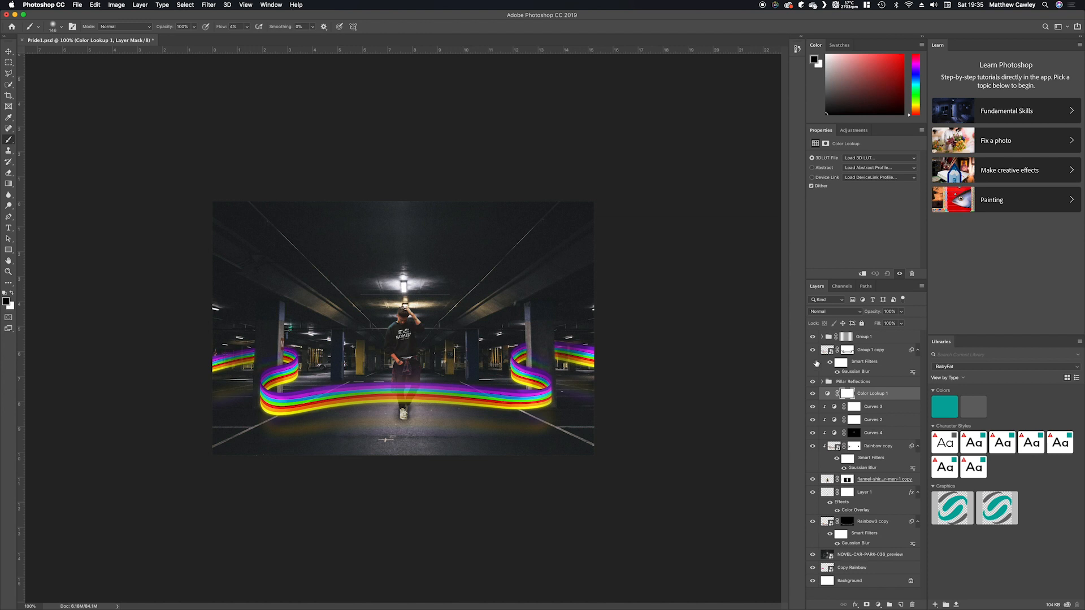
click(812, 352)
Try the Crisp_Winter, FallColors and Moonlight 3D LUTs on the Color Lookup layer.
click(863, 160)
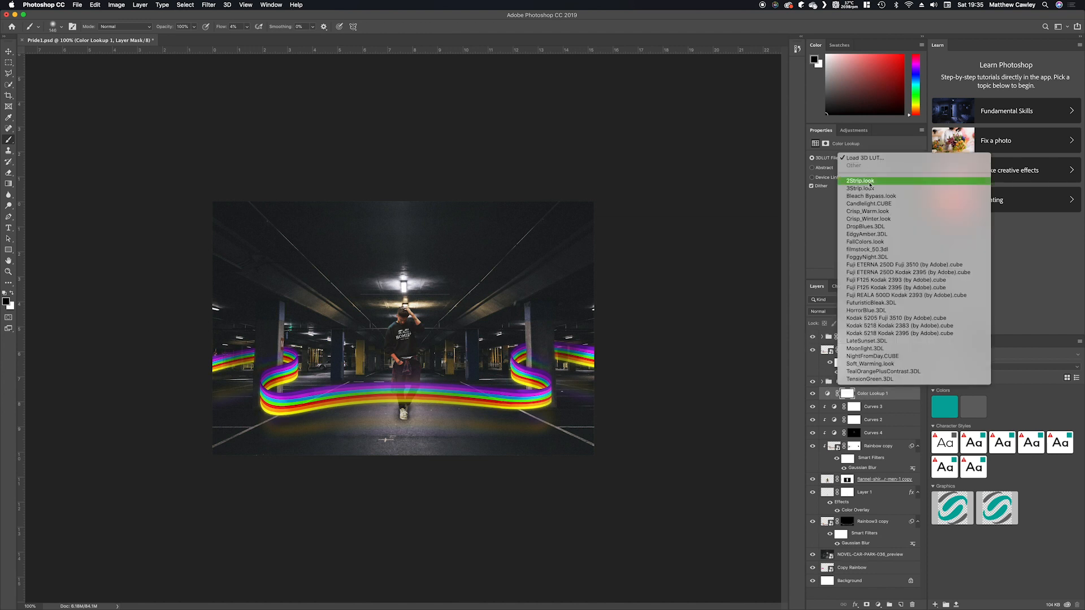
click(869, 219)
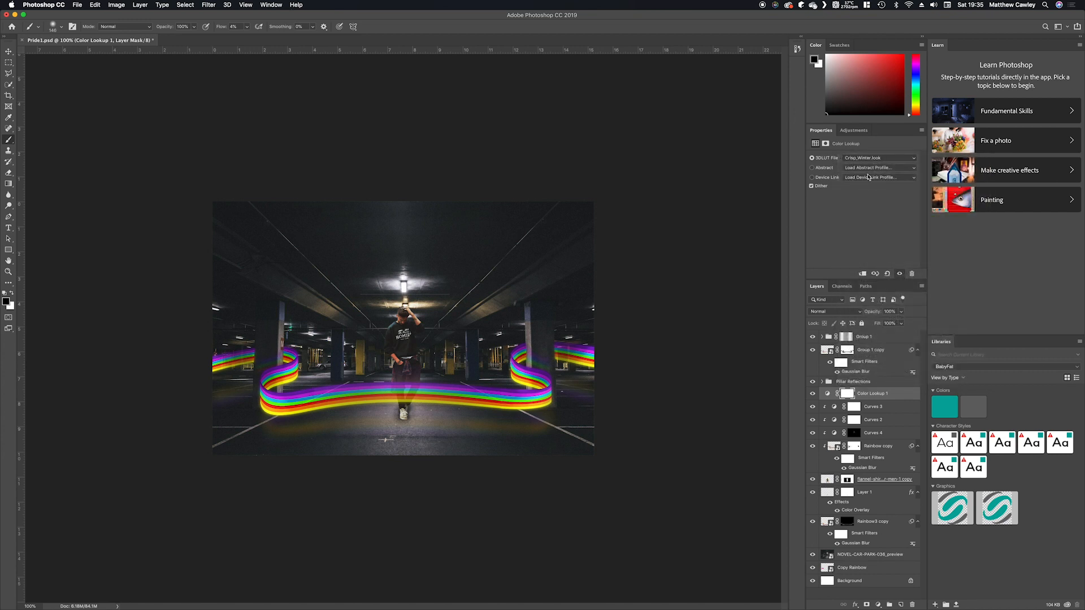
click(864, 159)
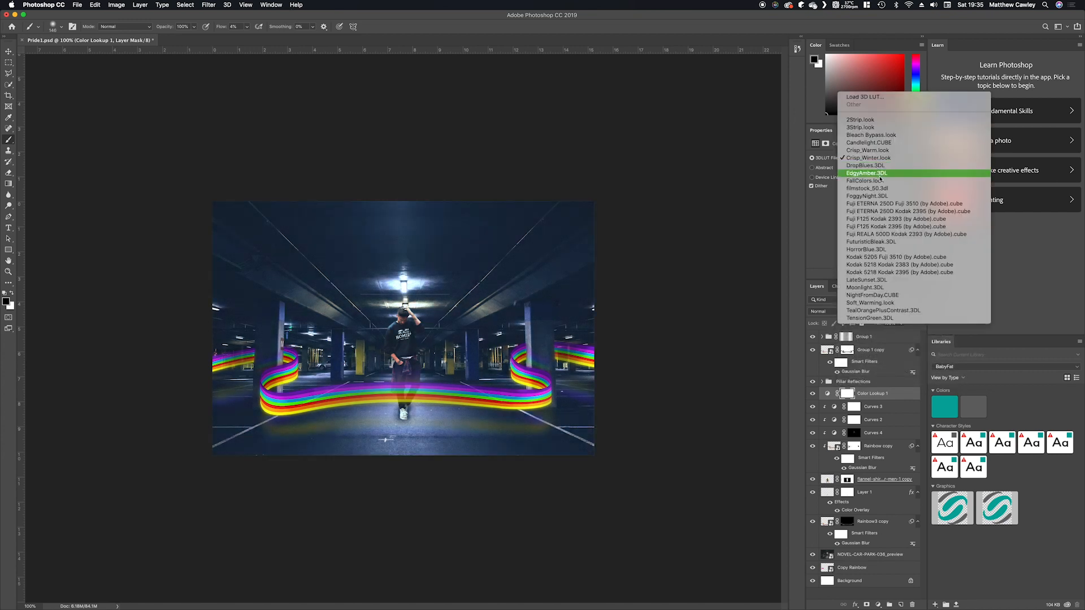
click(877, 182)
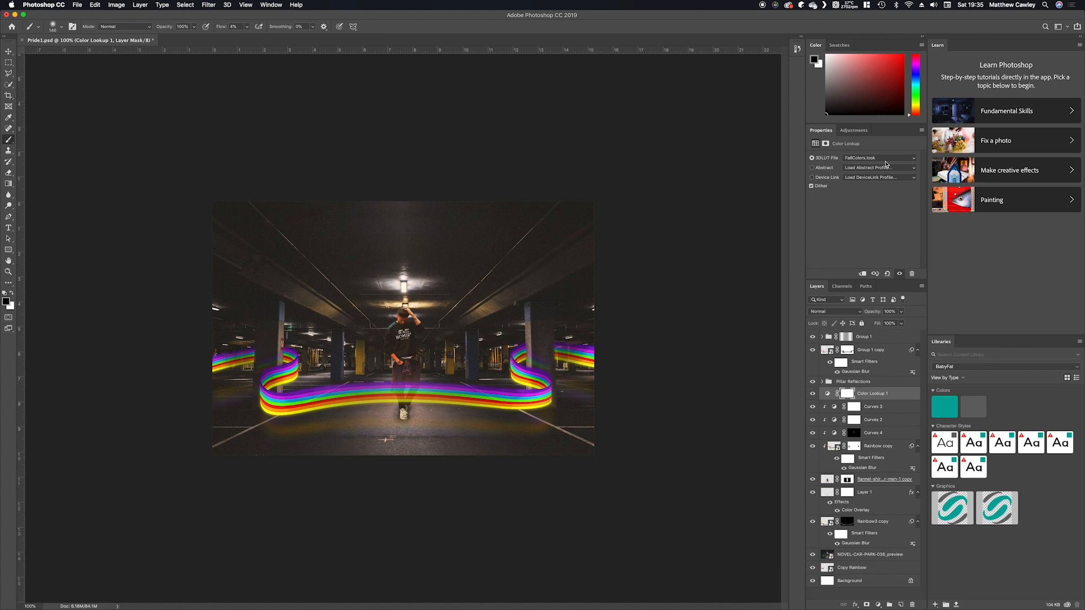
click(876, 159)
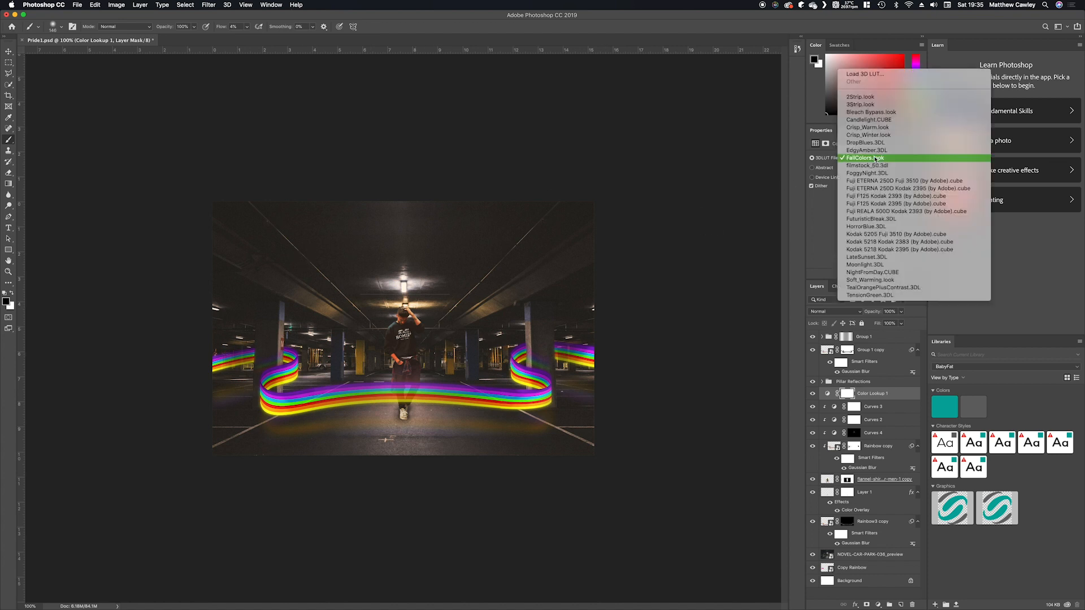
click(914, 265)
Apply the FoggyNight 3D LUT to the Color Lookup layer and reduce the layer's fill to about 26%.
click(892, 158)
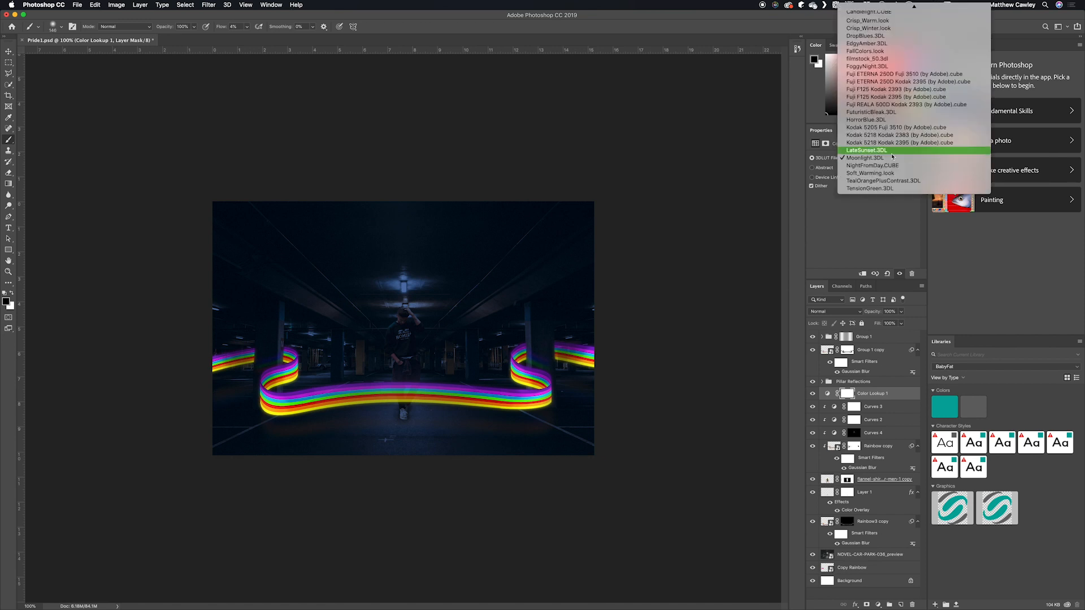
click(875, 66)
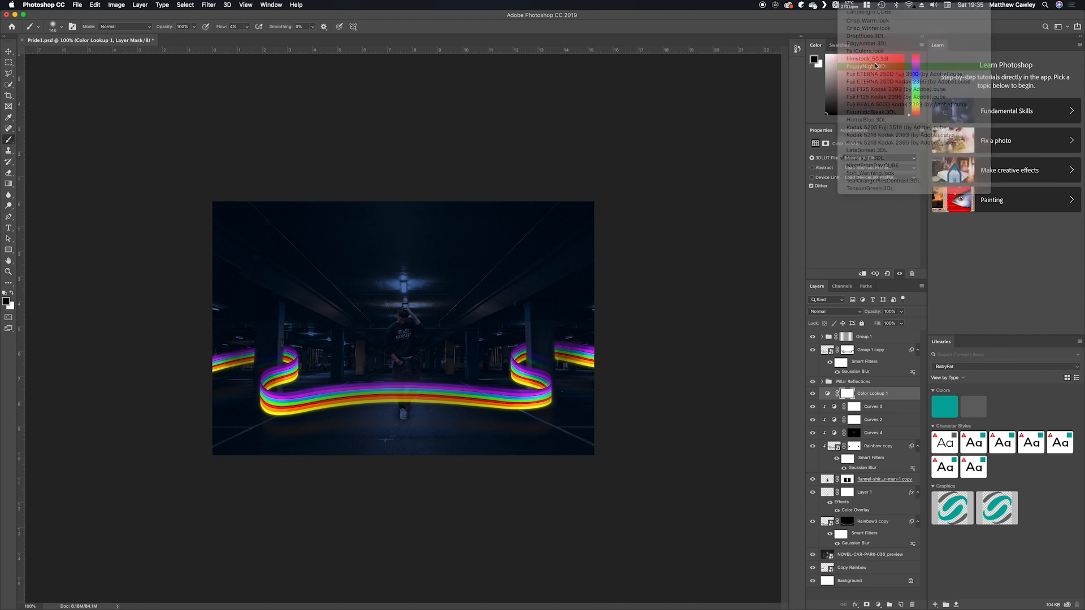
mouse_move(881, 324)
mouse_down()
mouse_move(847, 324)
mouse_move(869, 324)
mouse_up()
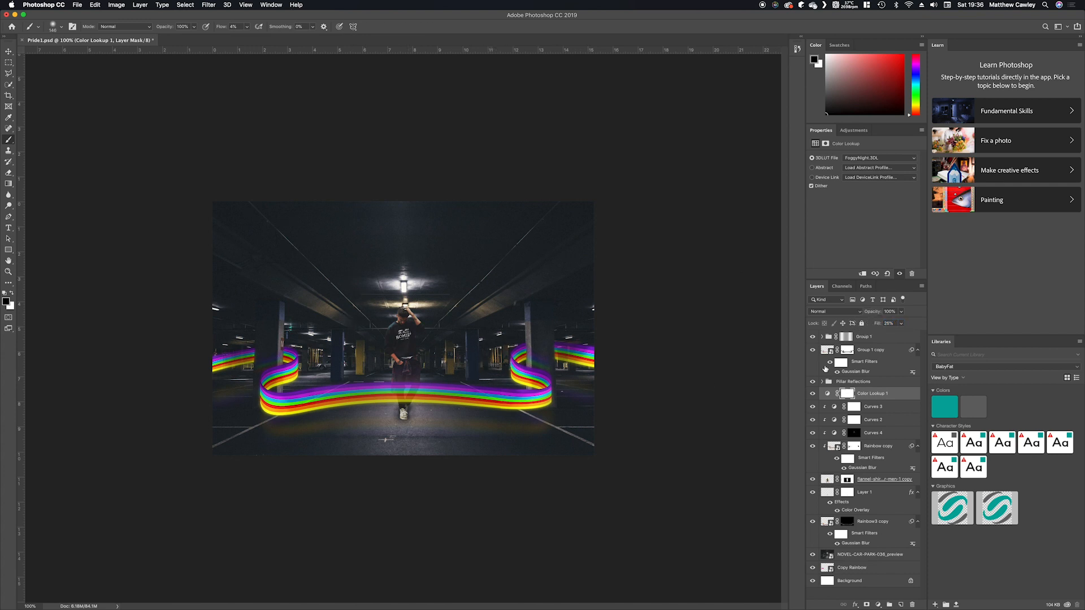
drag(878, 324, 876, 327)
Select the Group 1 copy layer and review the layers inside Group 1 and the Pillar Reflections group.
click(821, 350)
click(822, 336)
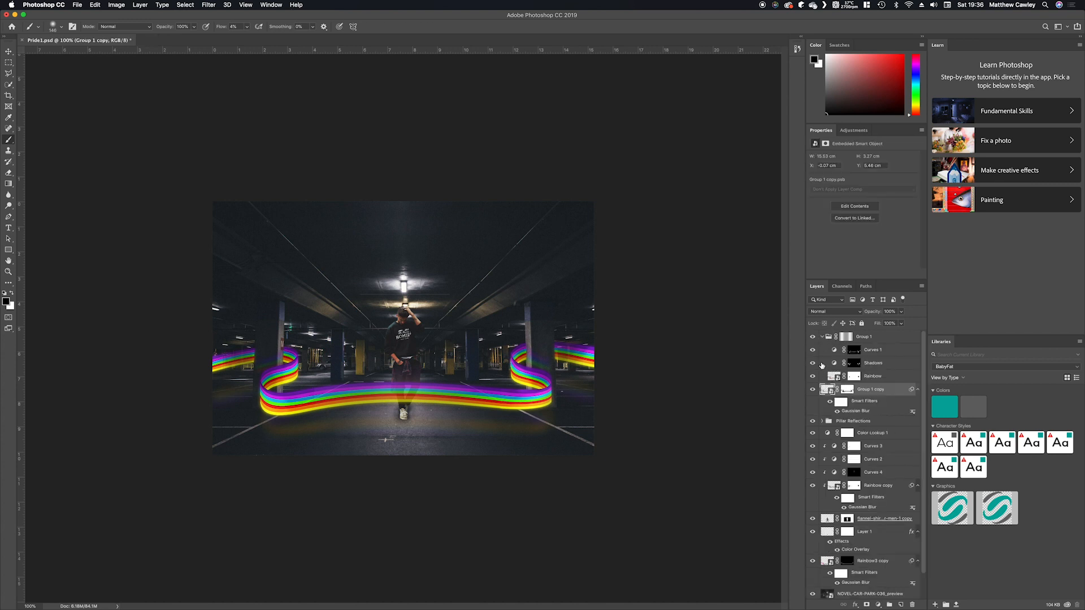
click(822, 337)
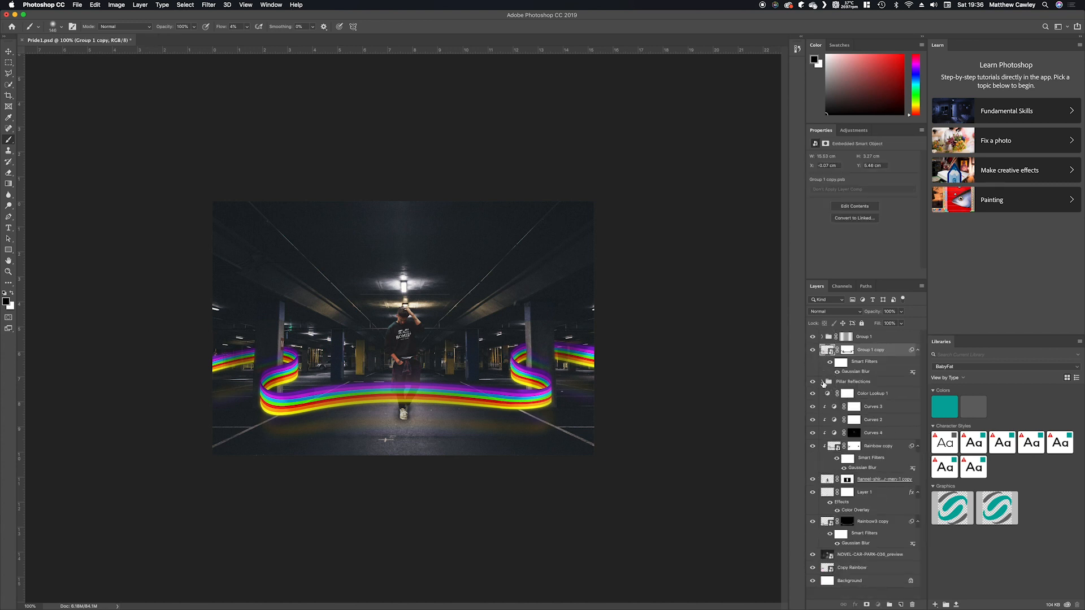
click(823, 382)
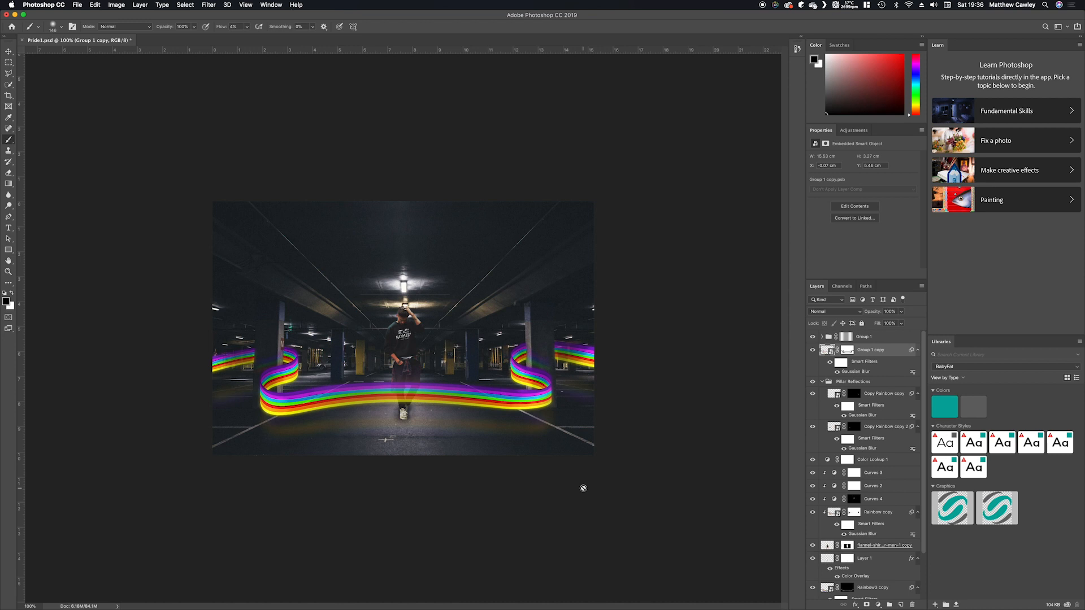